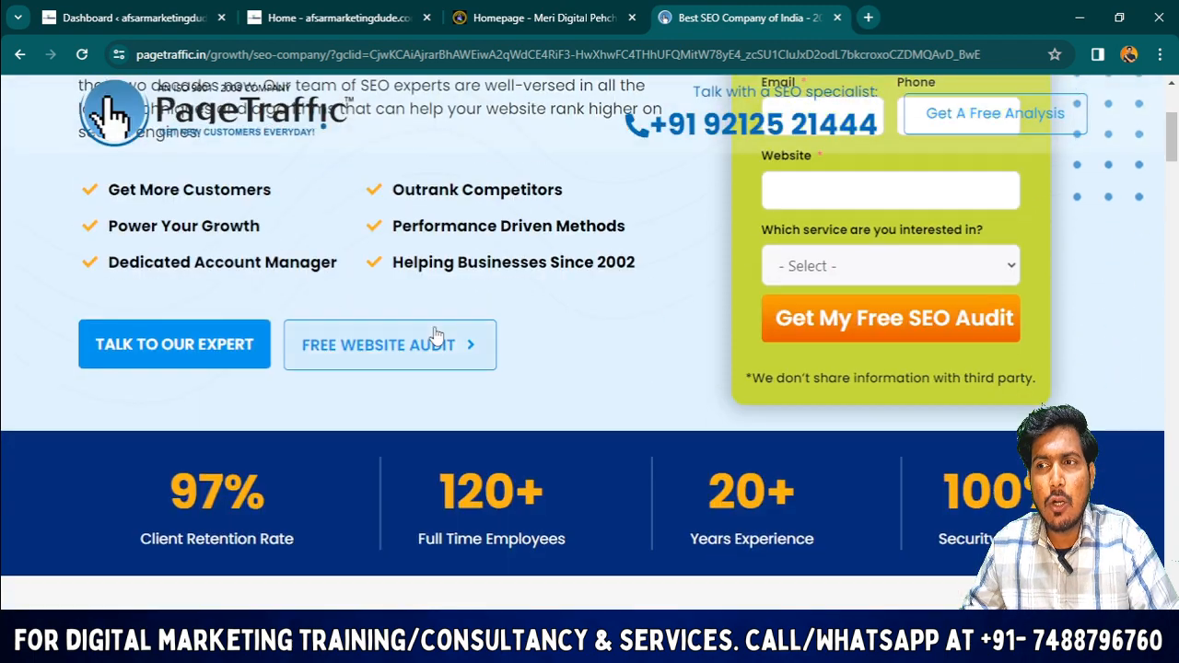
# Examine the PageTraffic landing page, including its hero, free audit banner, industries served and expert recognition sections
pyautogui.scroll(4, 494, 207)
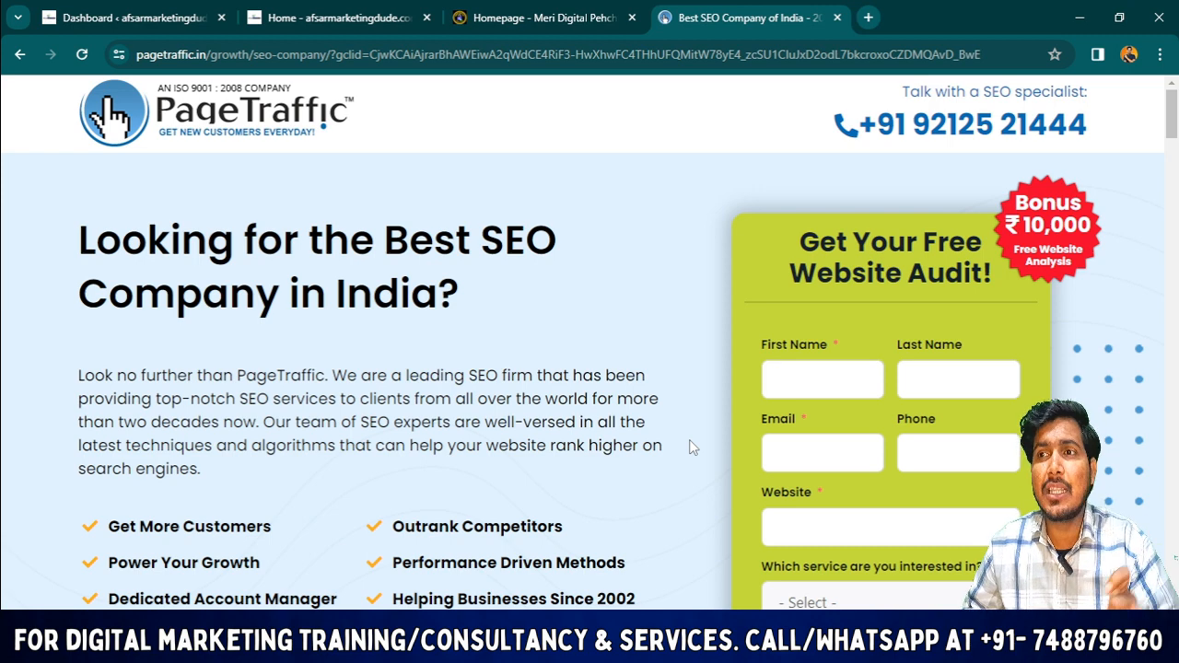
pyautogui.click(187, 11)
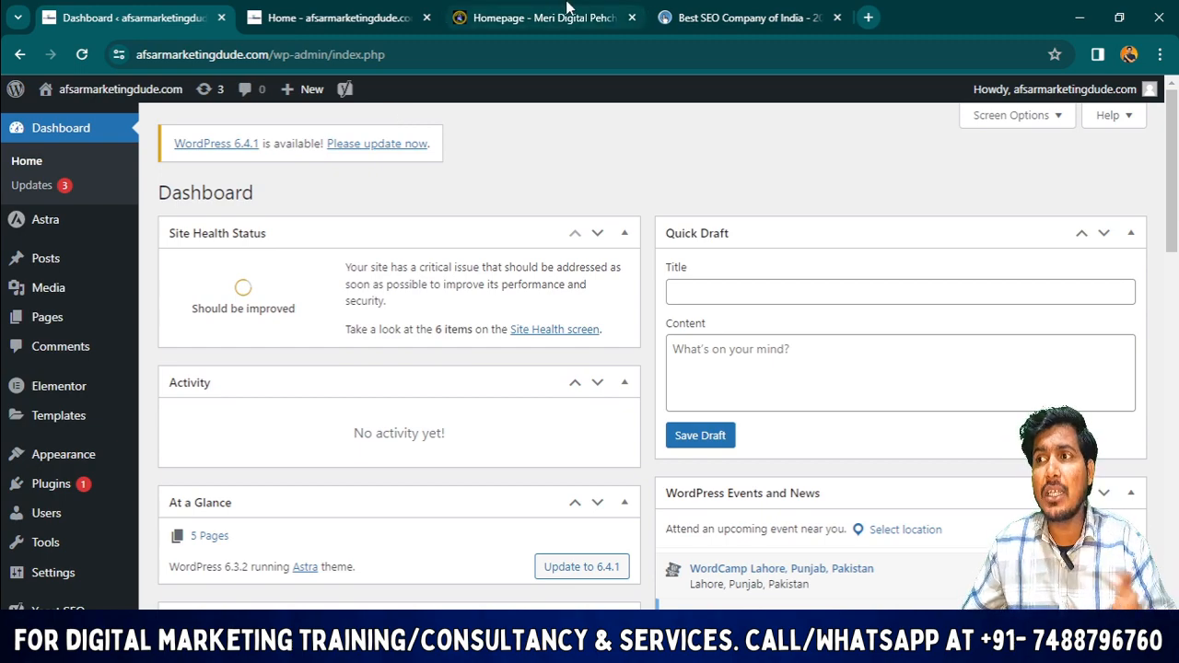
pyautogui.click(710, 9)
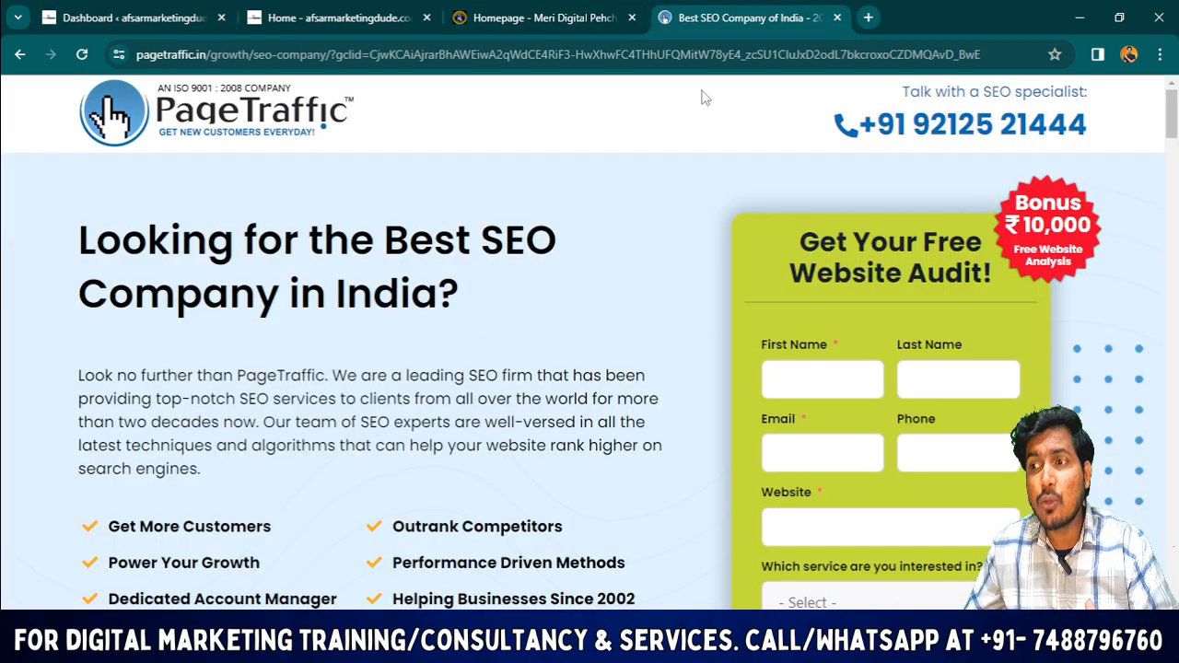
pyautogui.scroll(-10, 553, 368)
pyautogui.scroll(-10, 606, 387)
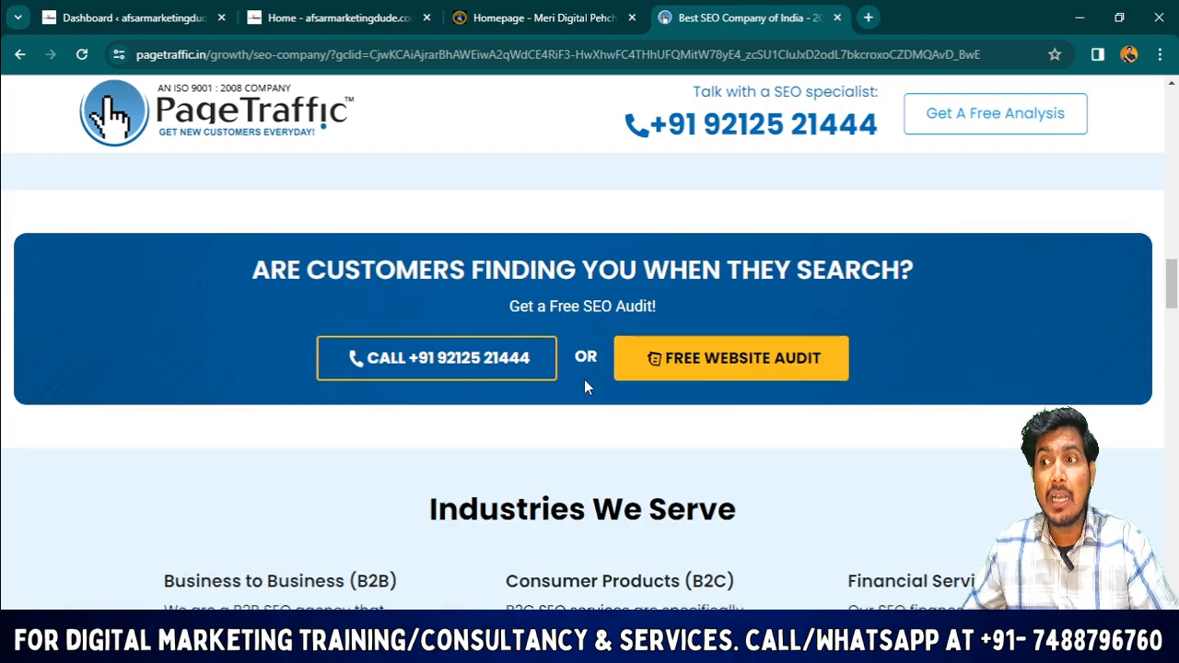
pyautogui.scroll(6, 584, 384)
pyautogui.scroll(4, 856, 428)
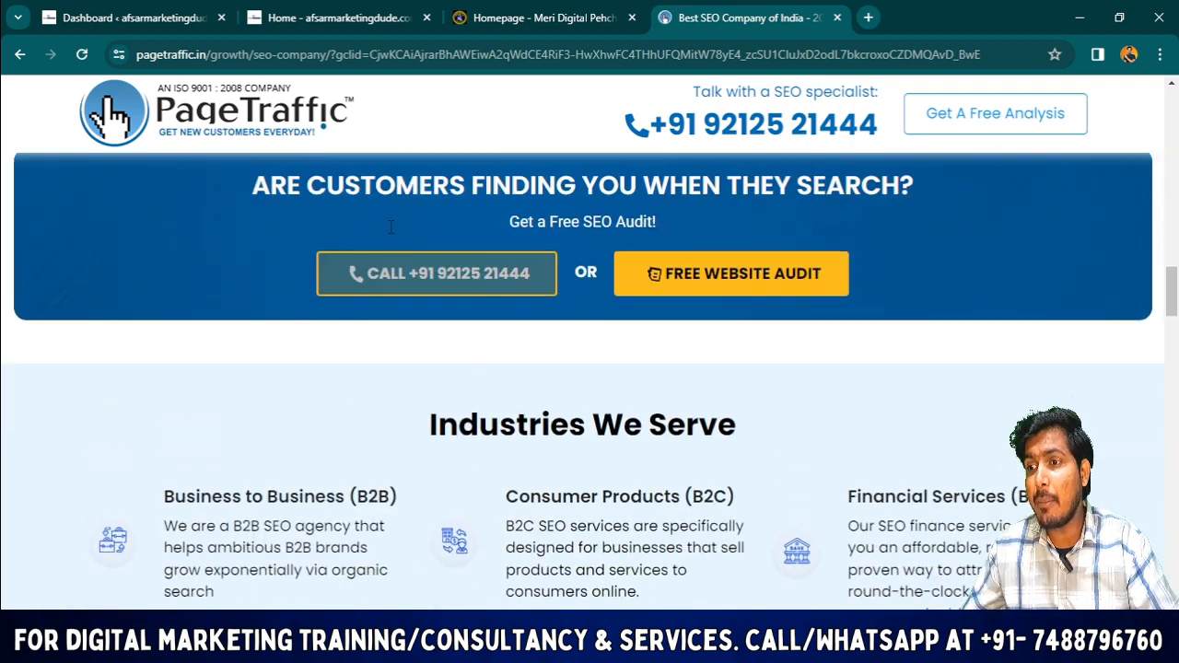
pyautogui.scroll(-2, 652, 545)
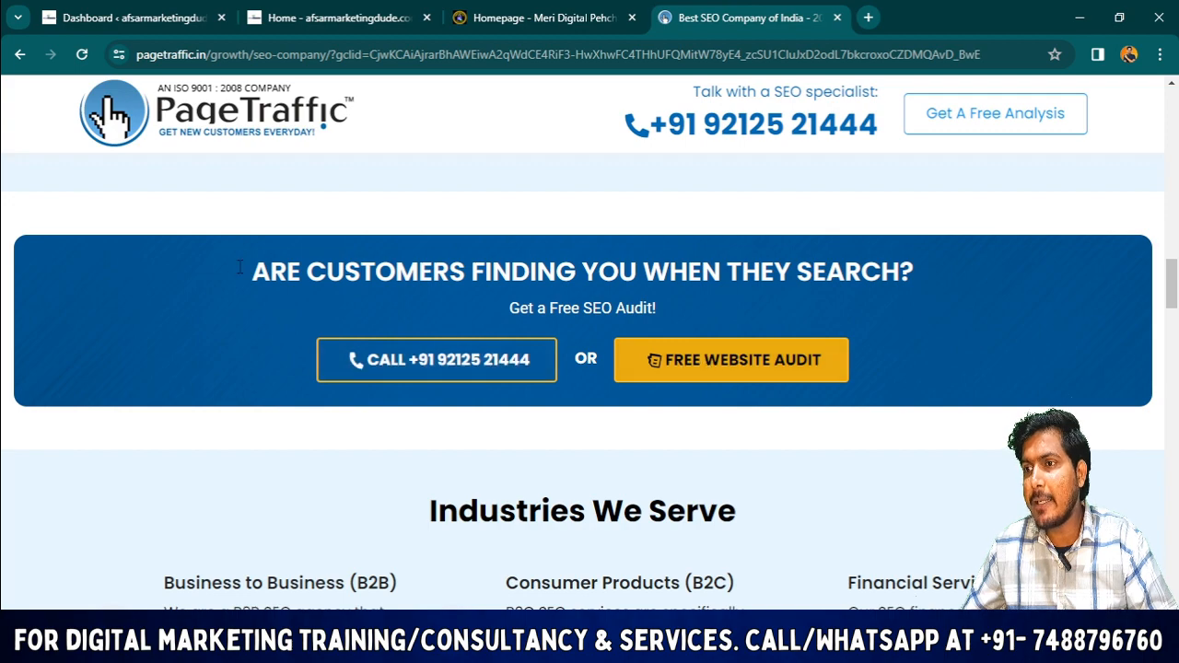
pyautogui.scroll(-5, 918, 285)
pyautogui.scroll(3, 918, 285)
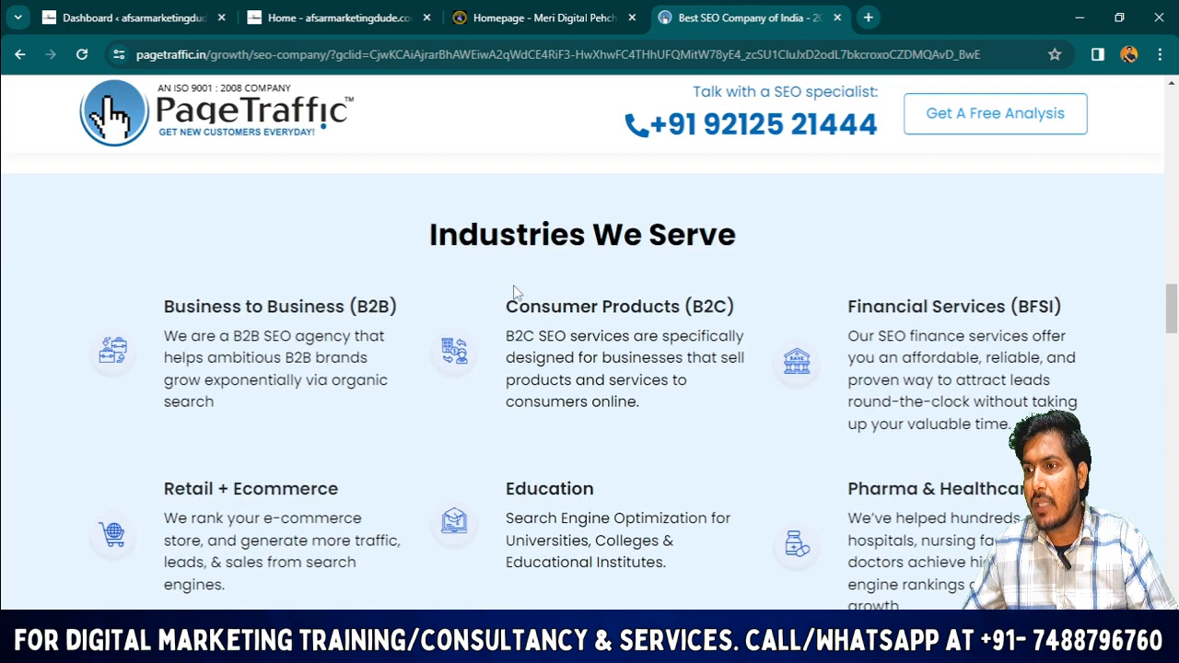
pyautogui.scroll(-3, 919, 286)
pyautogui.scroll(-5, 797, 276)
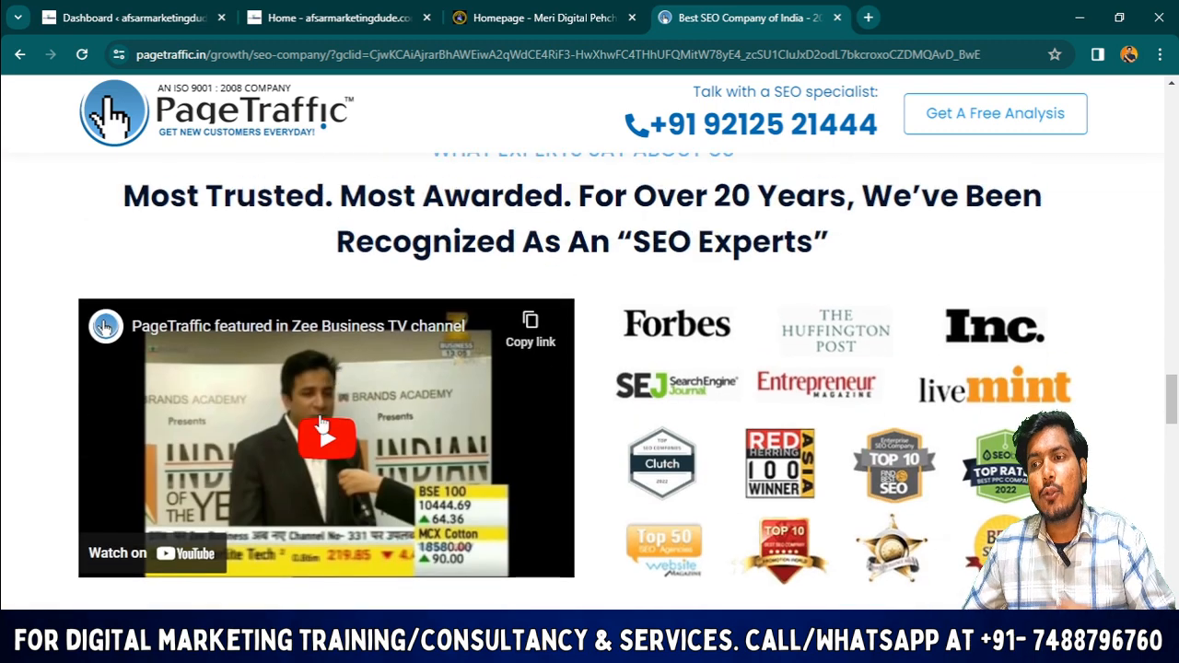
pyautogui.scroll(-1, 669, 337)
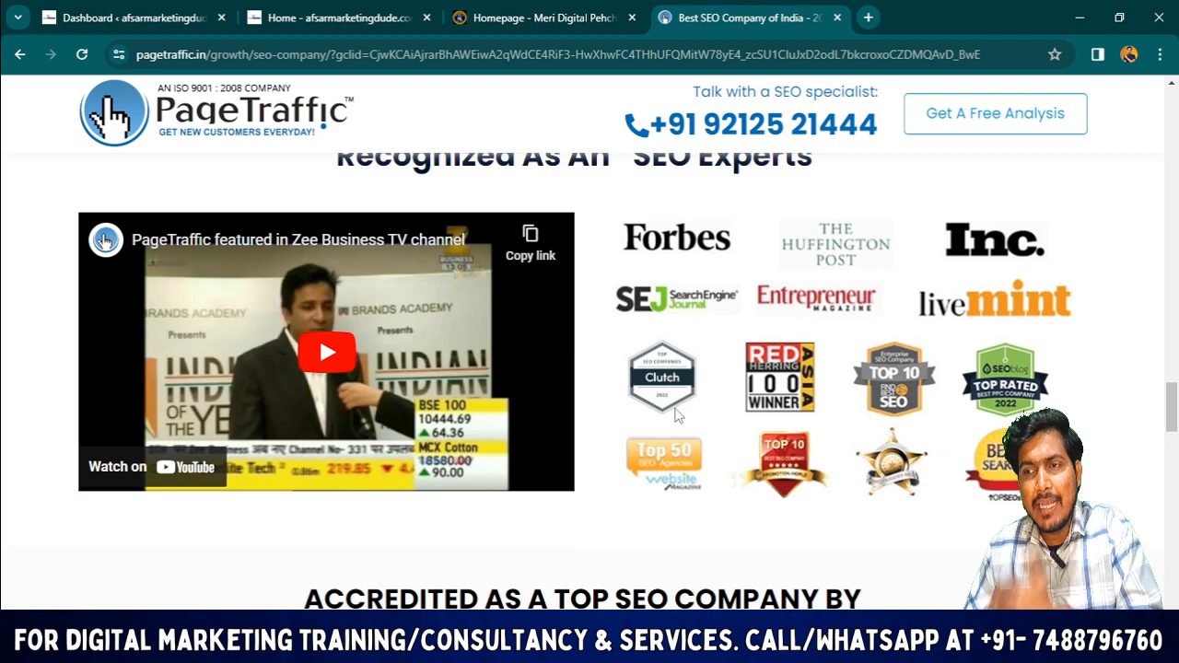
pyautogui.scroll(6, 675, 415)
pyautogui.scroll(-3, 714, 433)
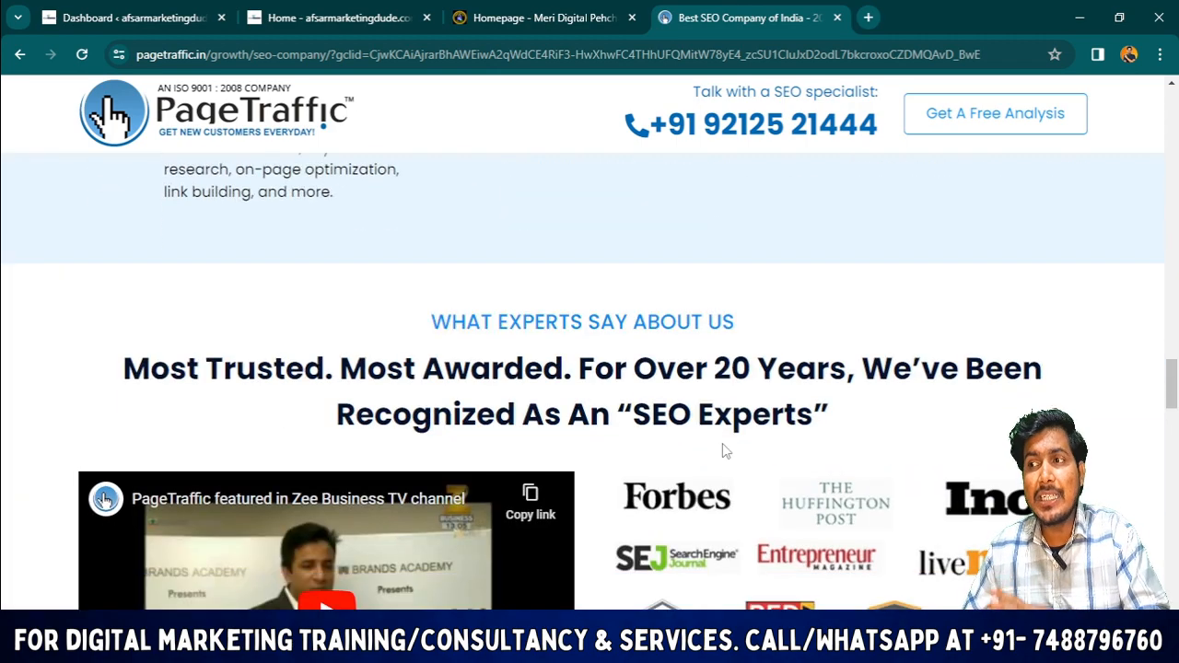
pyautogui.scroll(-3, 722, 443)
pyautogui.scroll(5, 807, 366)
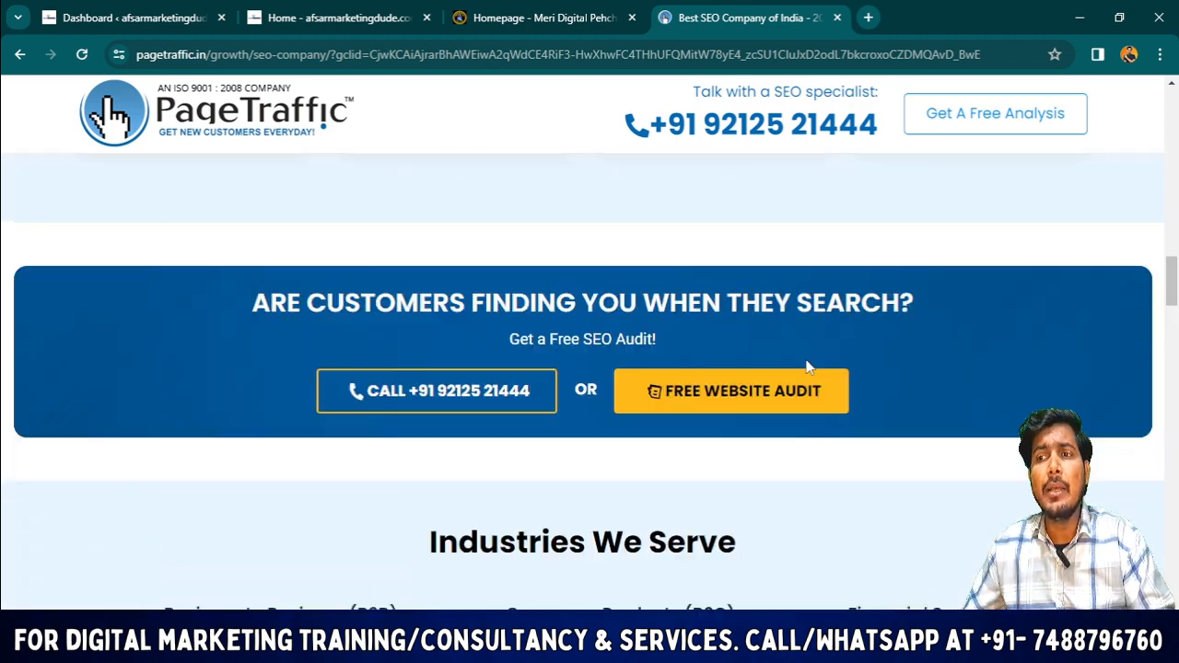
pyautogui.scroll(10, 807, 365)
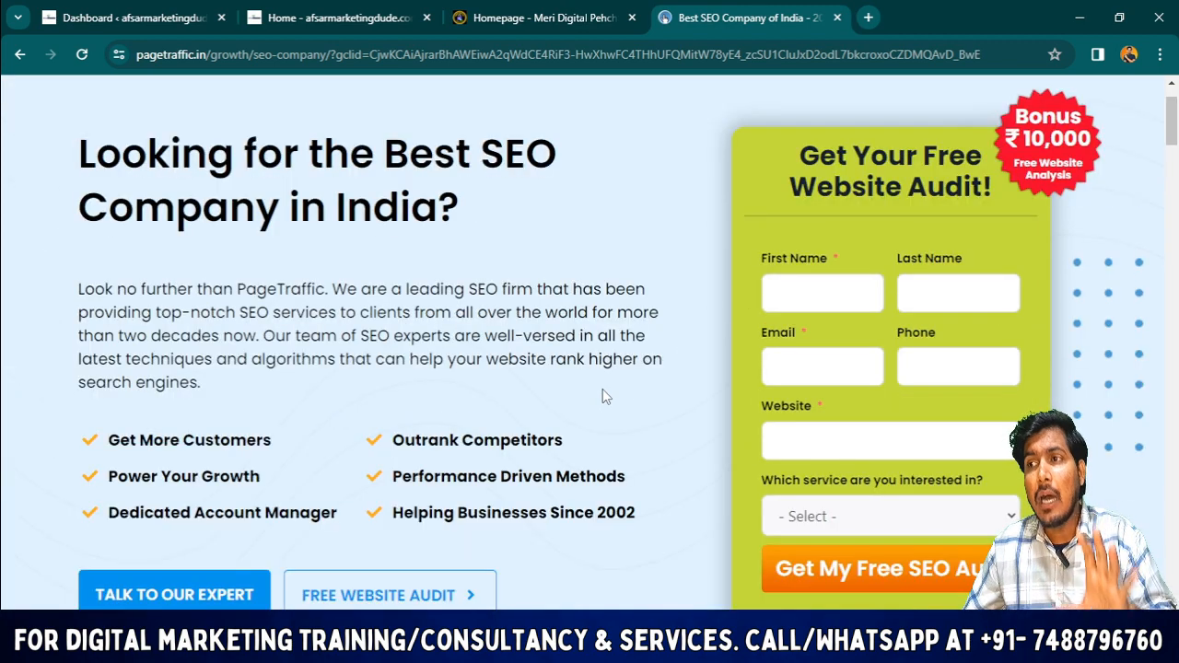
pyautogui.scroll(1, 611, 290)
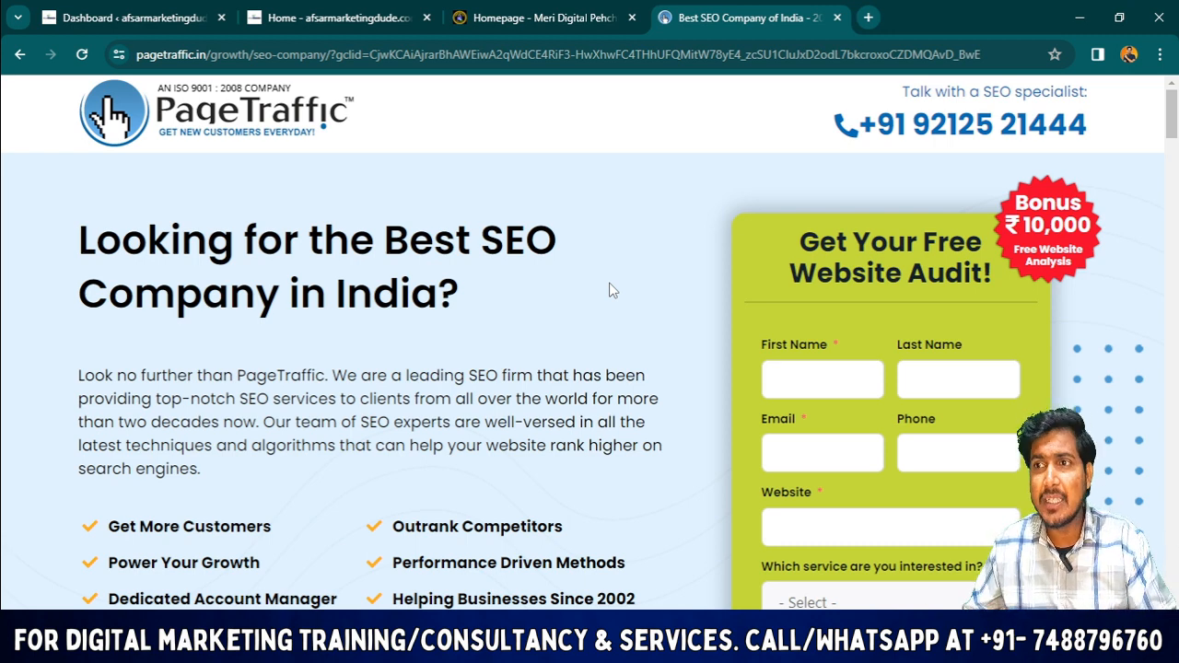
pyautogui.click(129, 18)
pyautogui.scroll(-5, 55, 457)
pyautogui.scroll(-5, 56, 457)
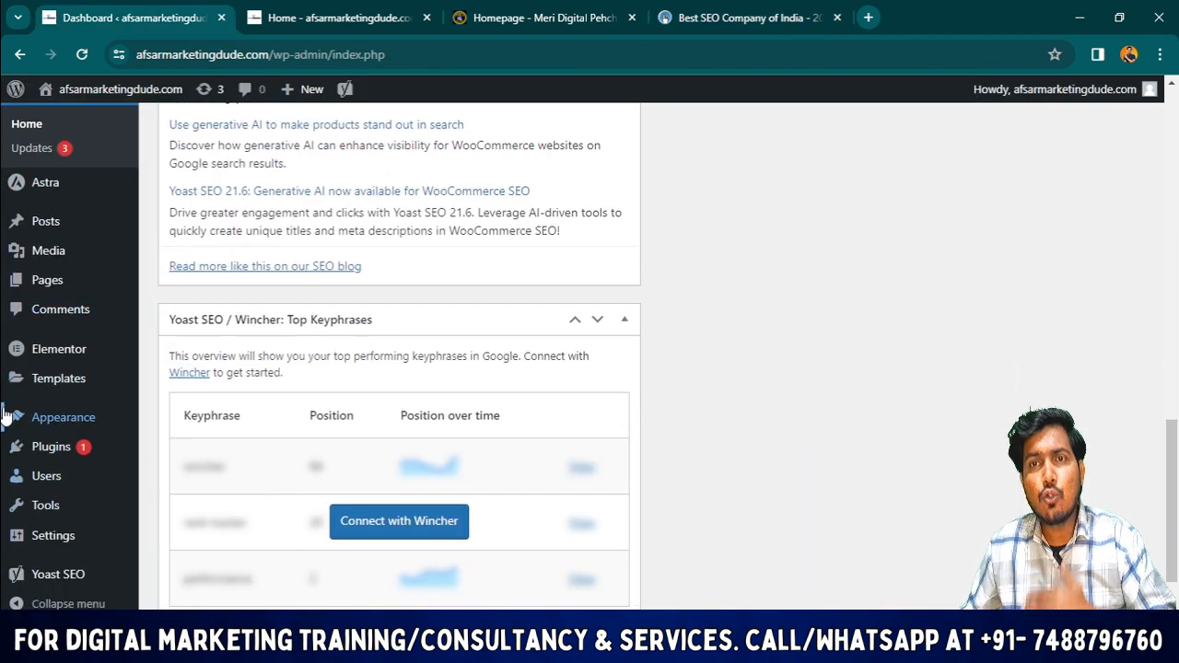
pyautogui.moveTo(81, 188)
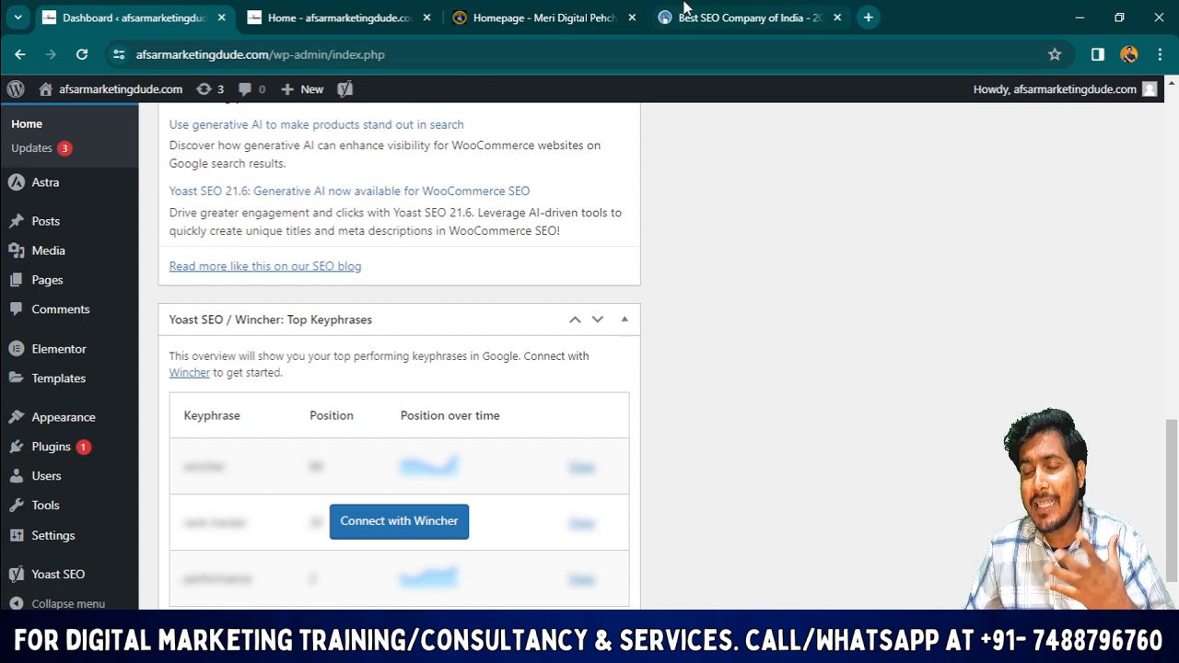
# Study the layout of the PageTraffic page's hero buttons, statistics strip, client logo carousel and managed SEO services cards
pyautogui.click(761, 13)
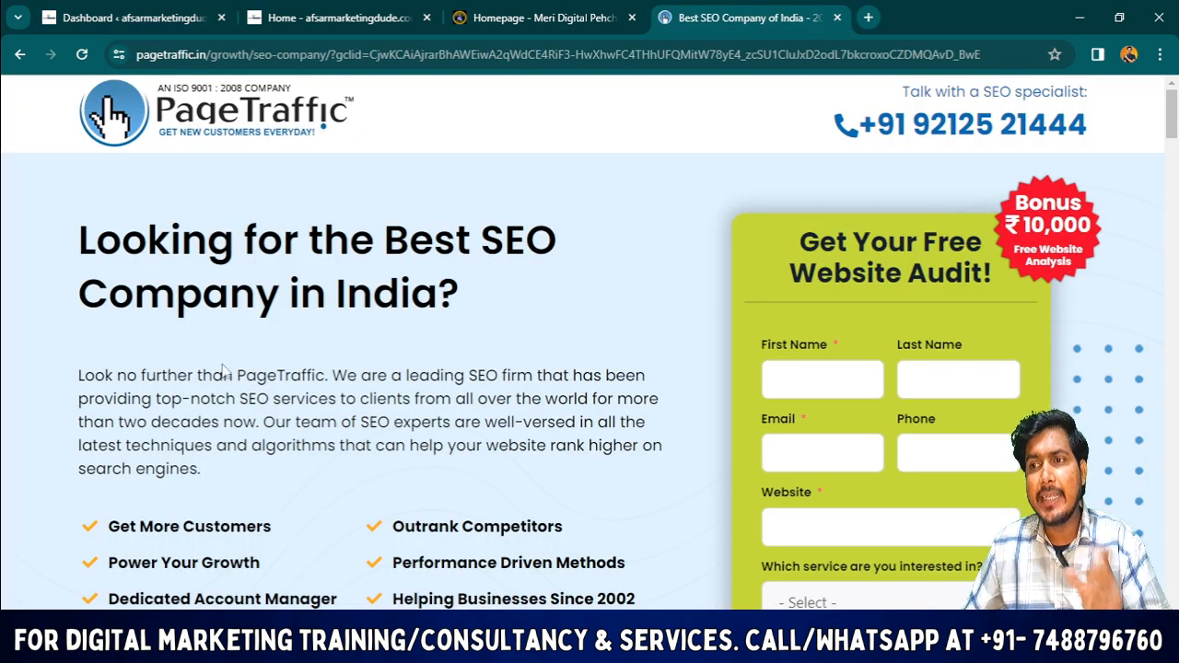
pyautogui.scroll(-2, 285, 341)
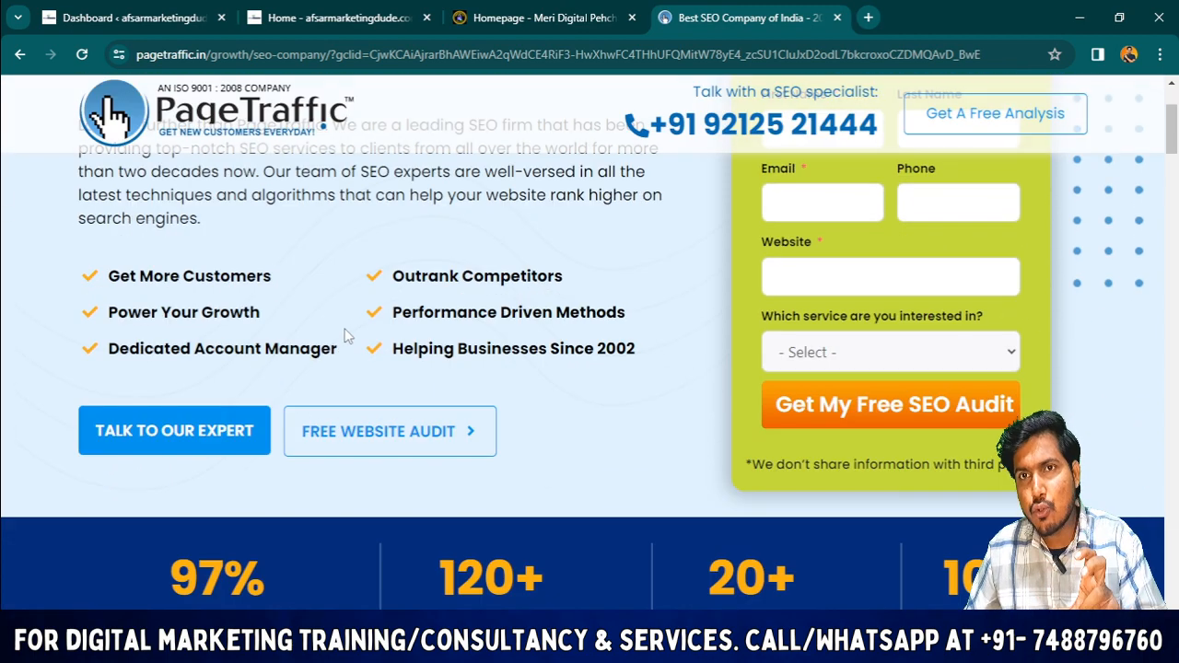
pyautogui.scroll(2, 285, 342)
pyautogui.scroll(-3, 191, 423)
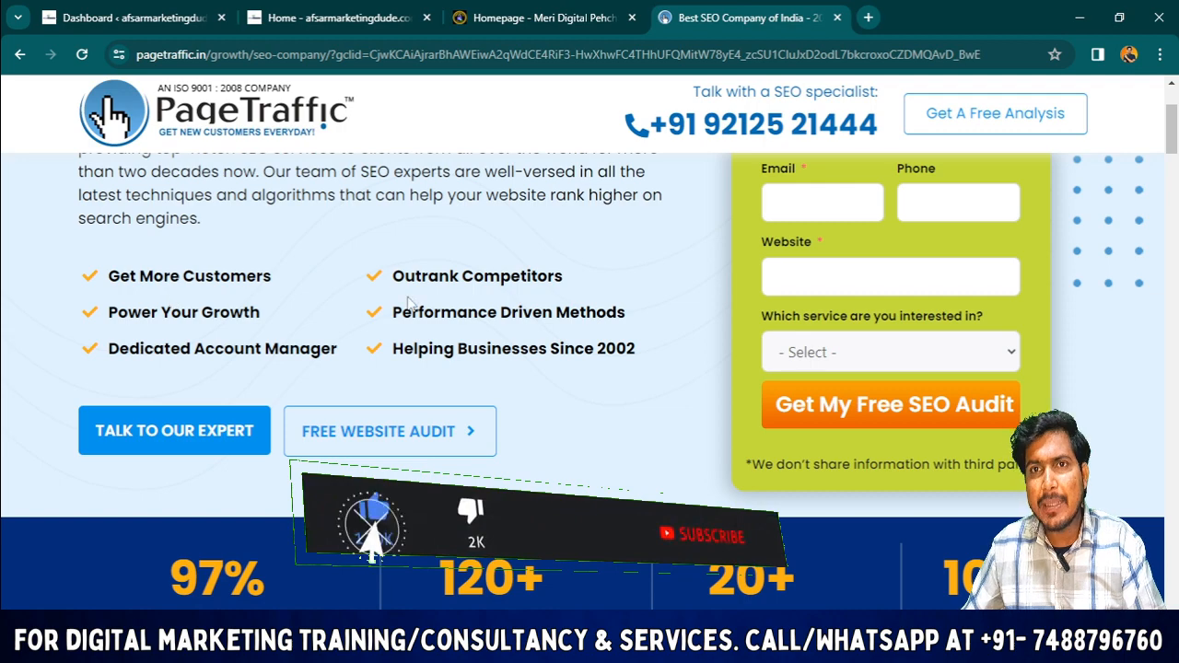
pyautogui.scroll(-1, 166, 308)
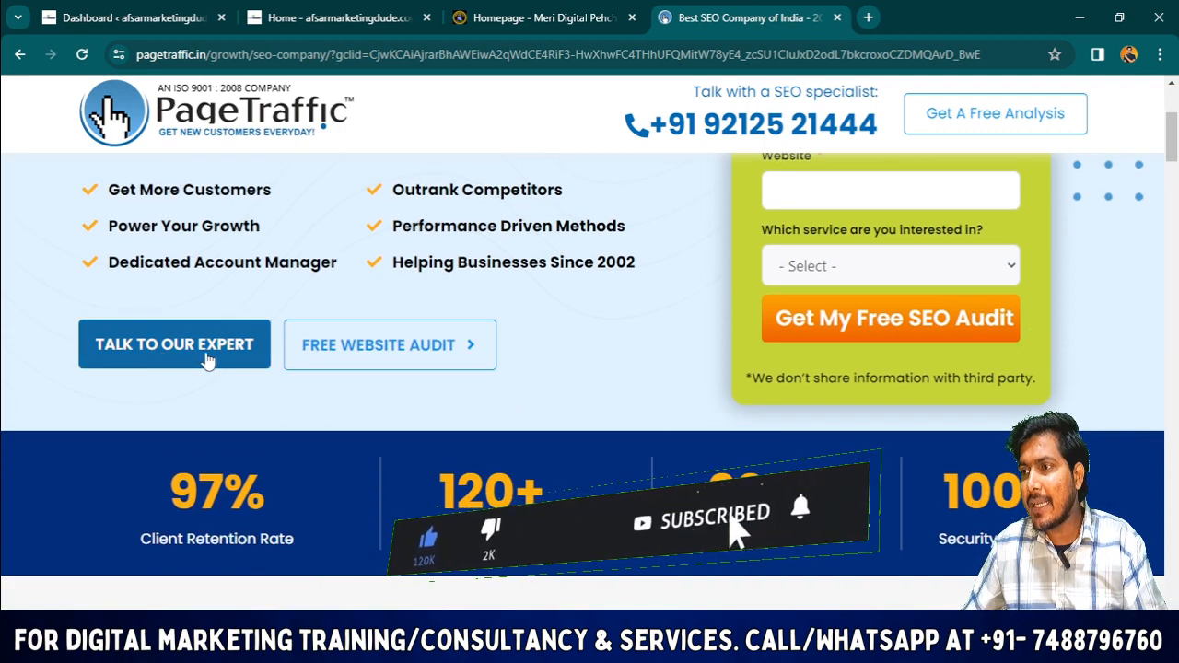
pyautogui.scroll(-1, 368, 387)
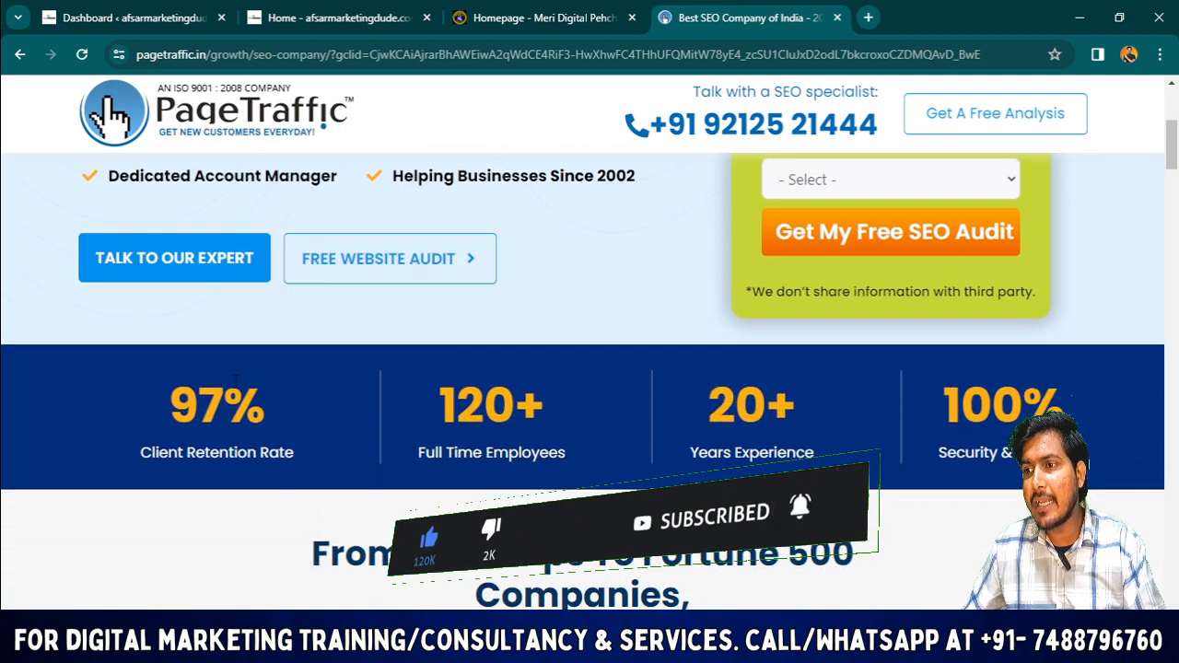
pyautogui.scroll(-2, 547, 337)
pyautogui.scroll(-2, 562, 385)
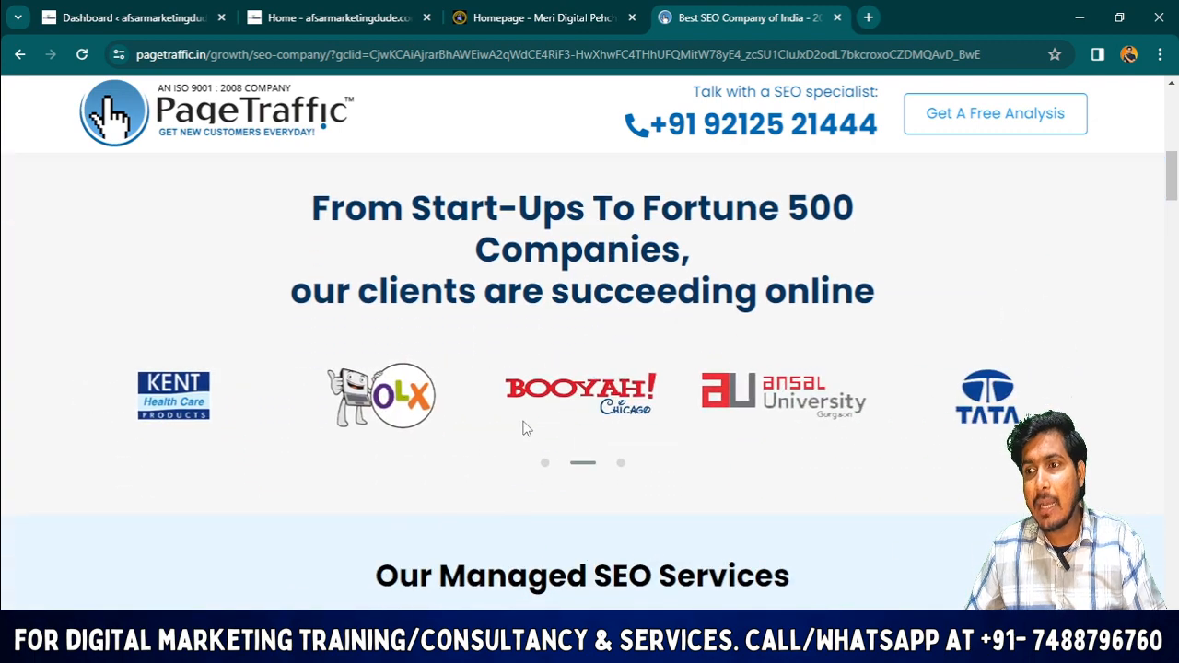
pyautogui.scroll(-9, 568, 395)
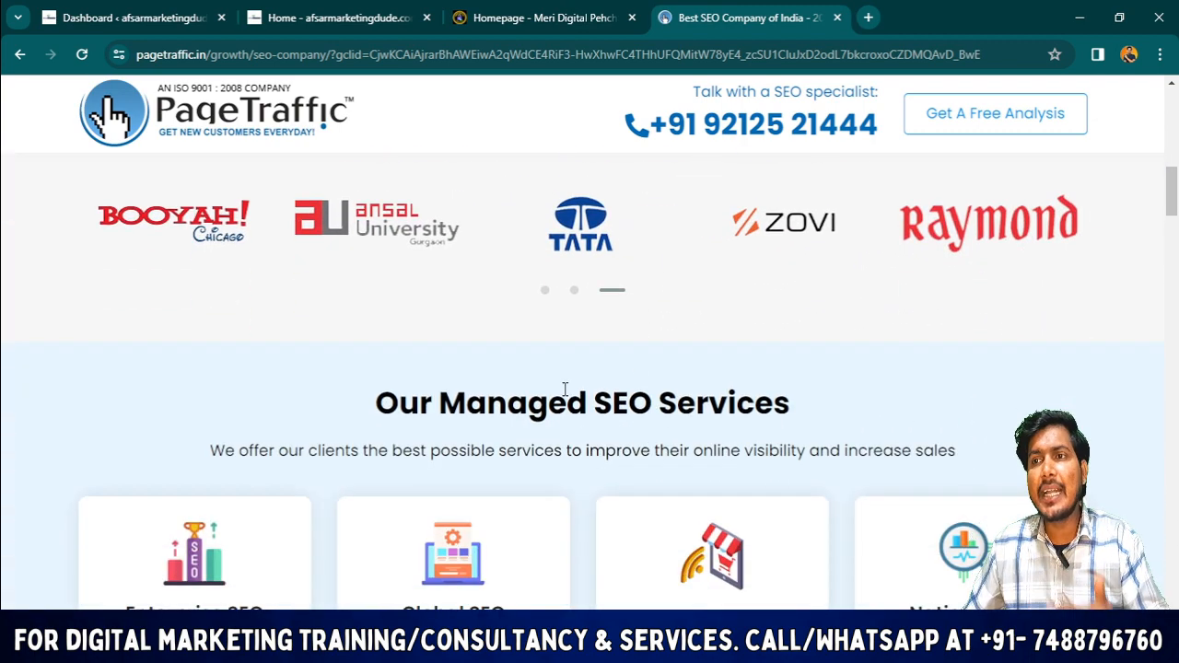
pyautogui.scroll(4, 477, 414)
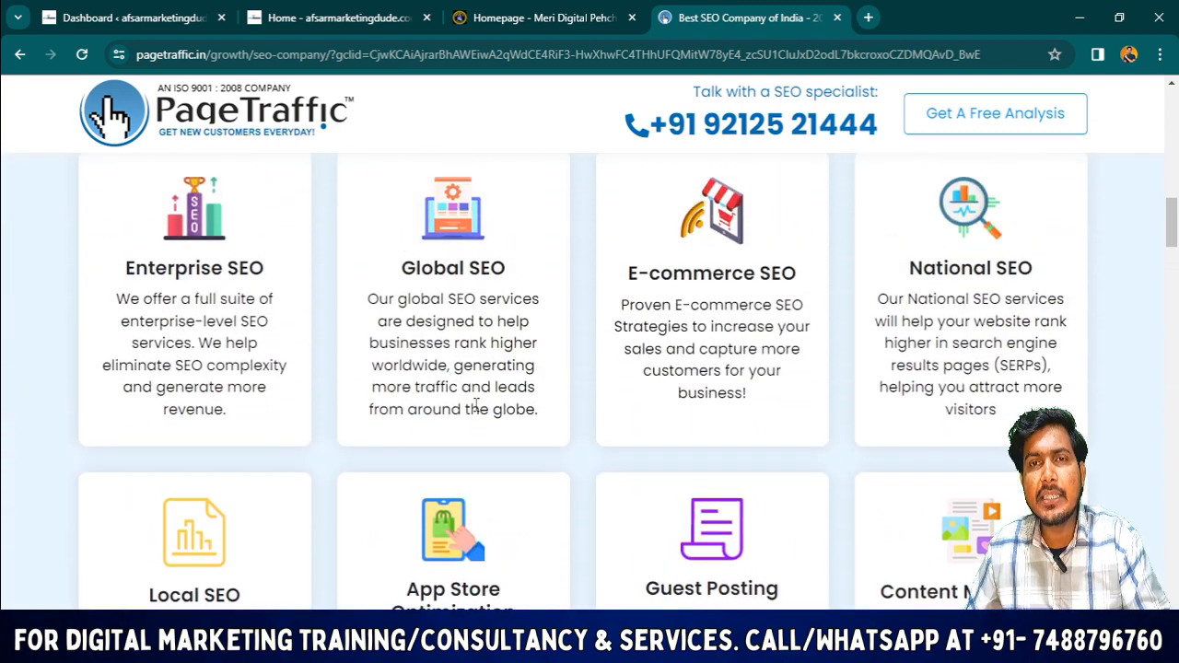
pyautogui.scroll(6, 476, 406)
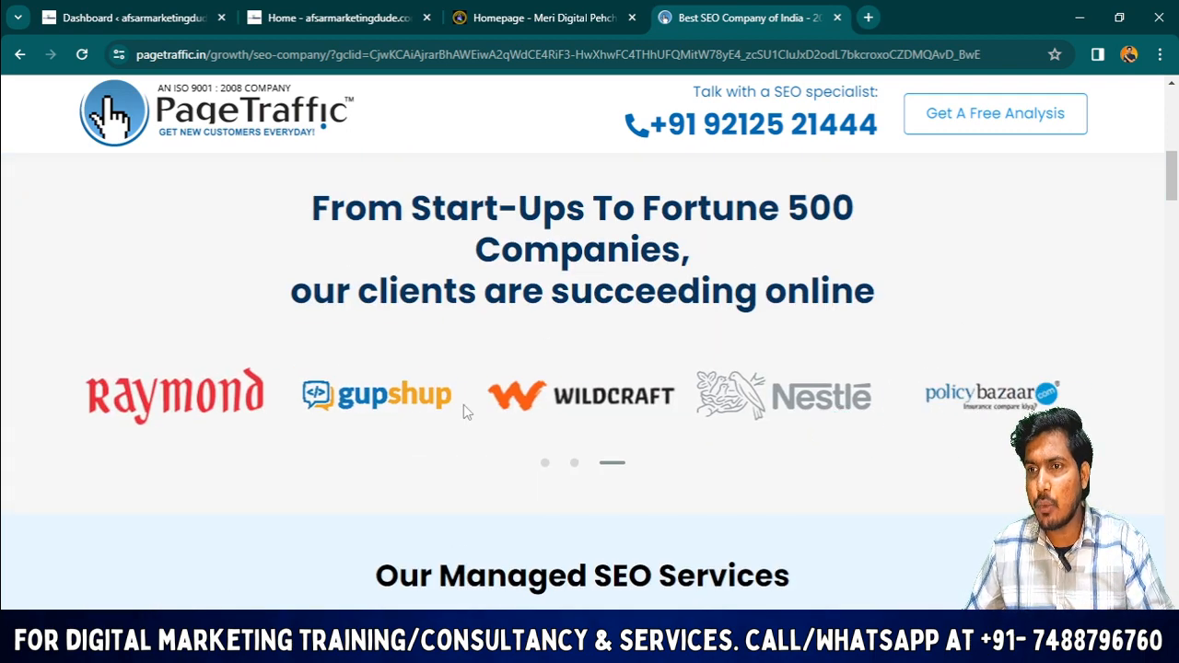
# Open the WordPress site's Home page for editing in Elementor and delete its existing hero container
pyautogui.click(129, 18)
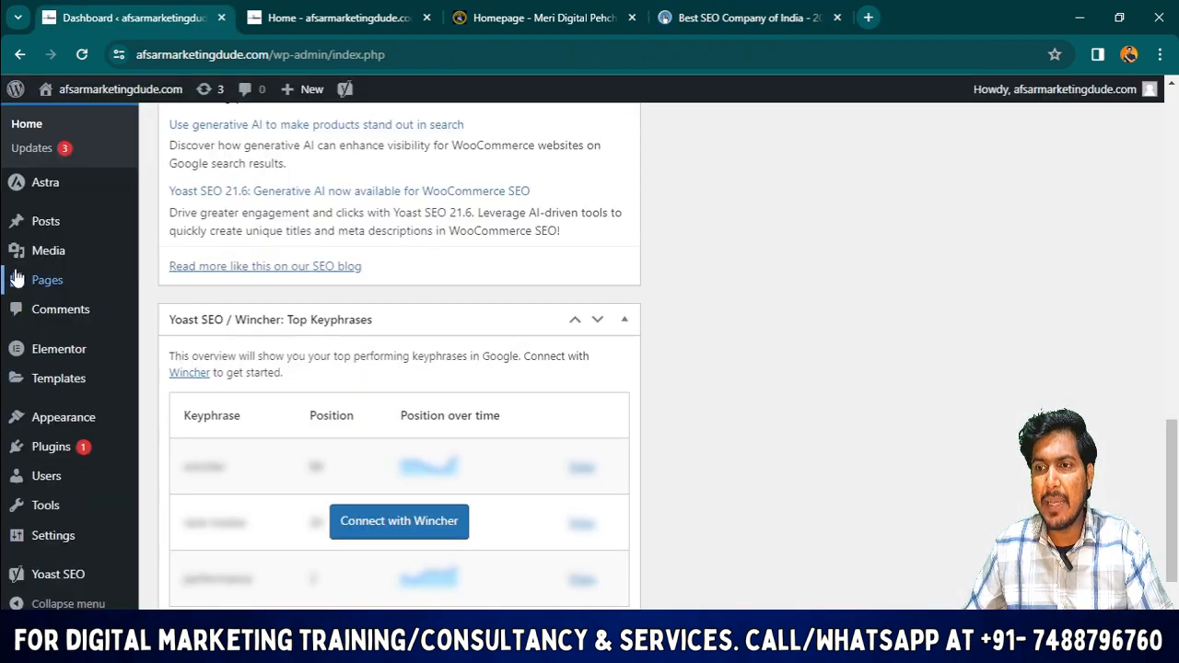
pyautogui.scroll(5, 42, 271)
pyautogui.moveTo(41, 270)
pyautogui.click(33, 319)
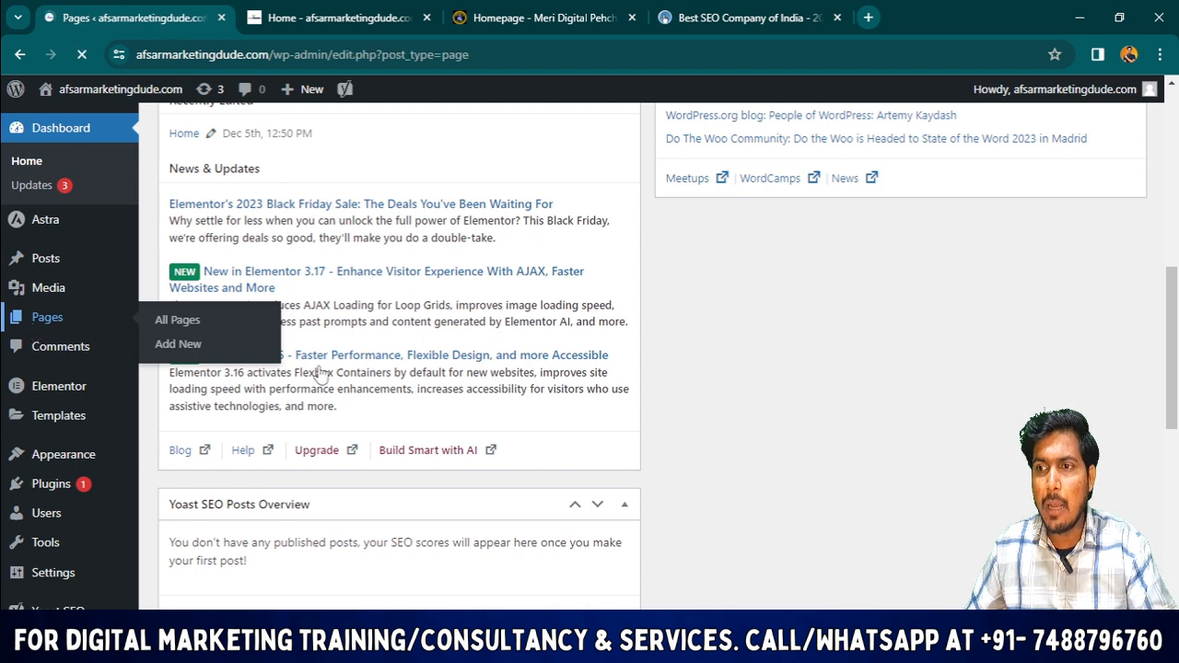
pyautogui.scroll(-2, 198, 433)
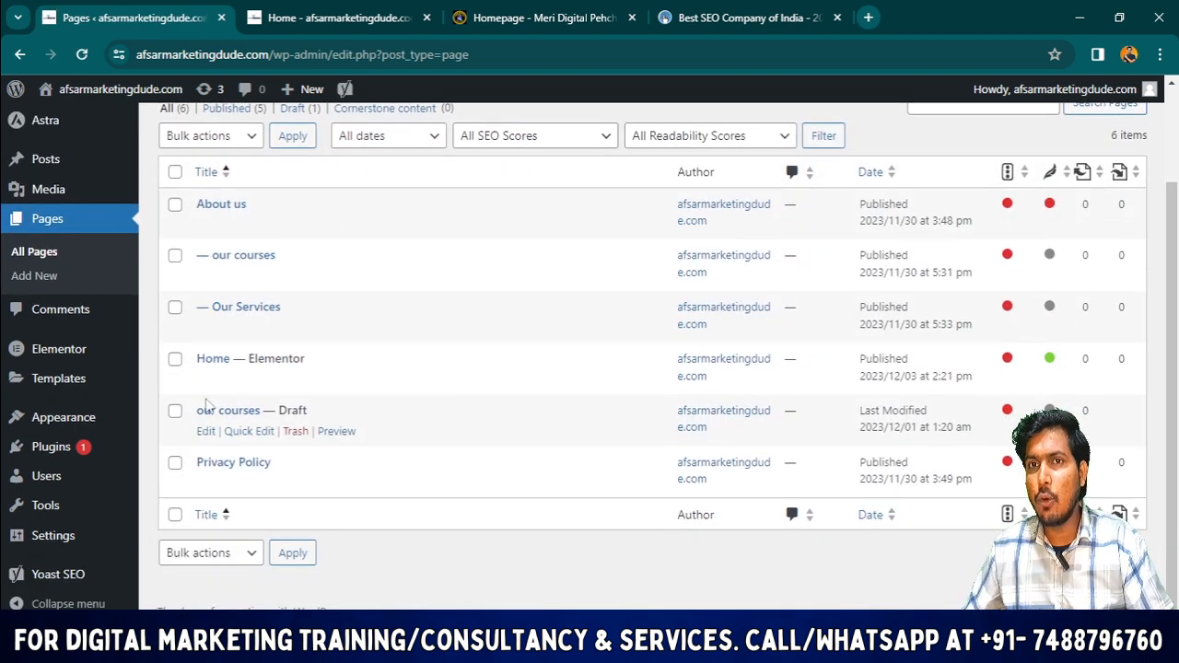
pyautogui.click(206, 379)
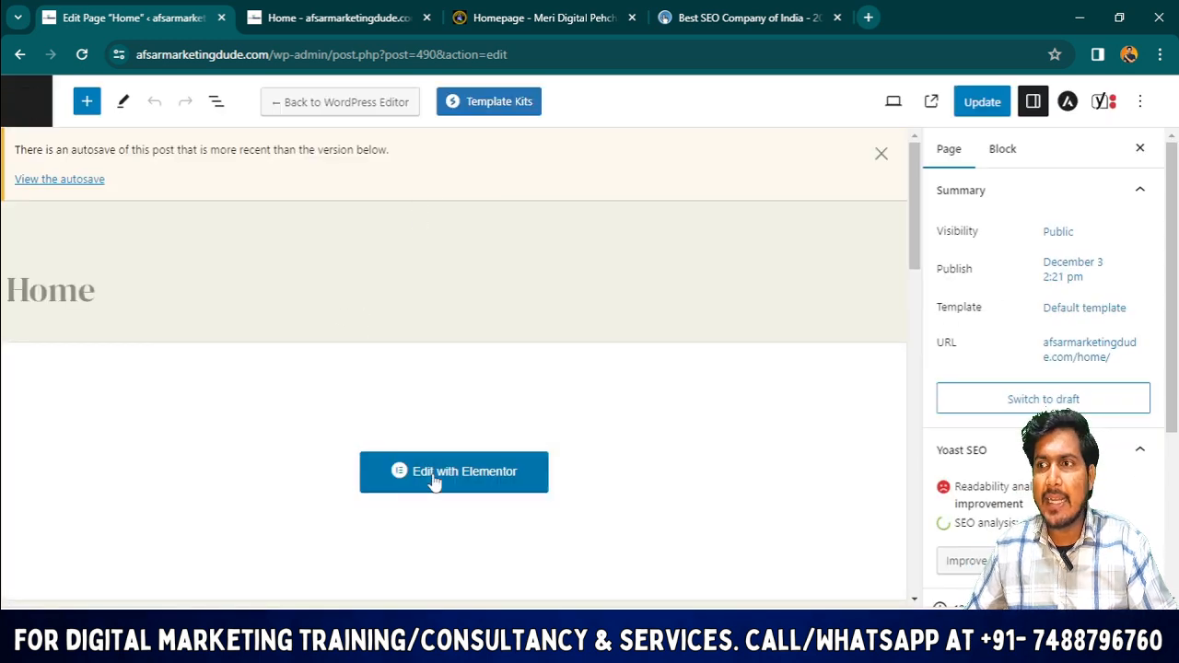
pyautogui.click(434, 479)
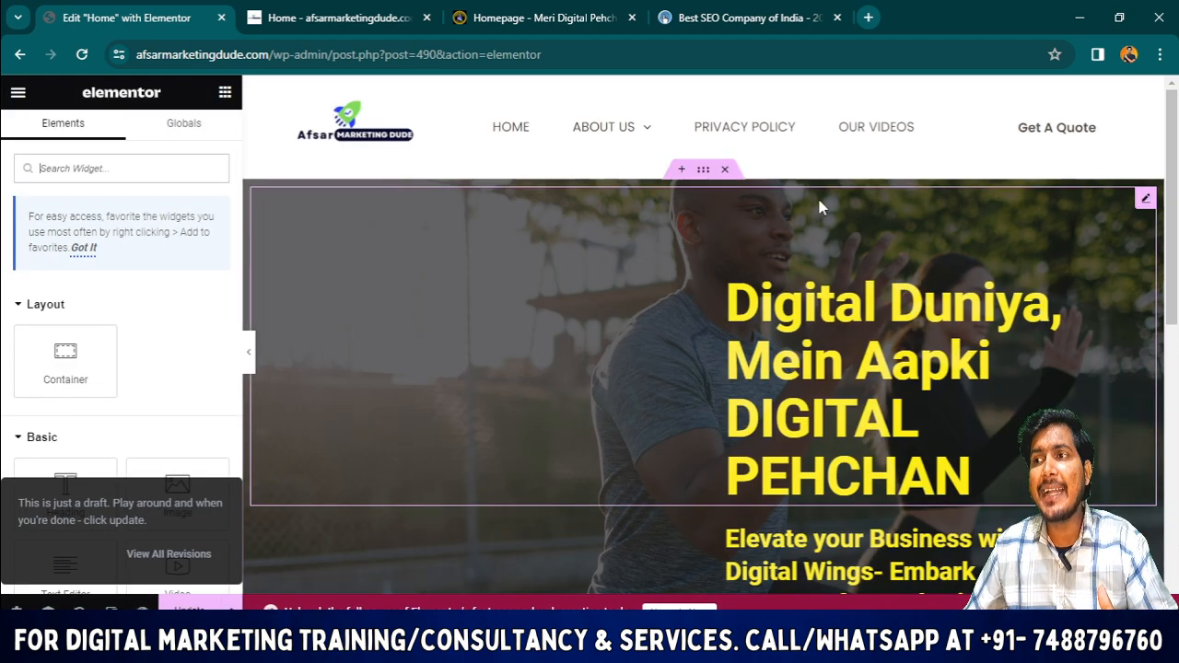
pyautogui.click(726, 171)
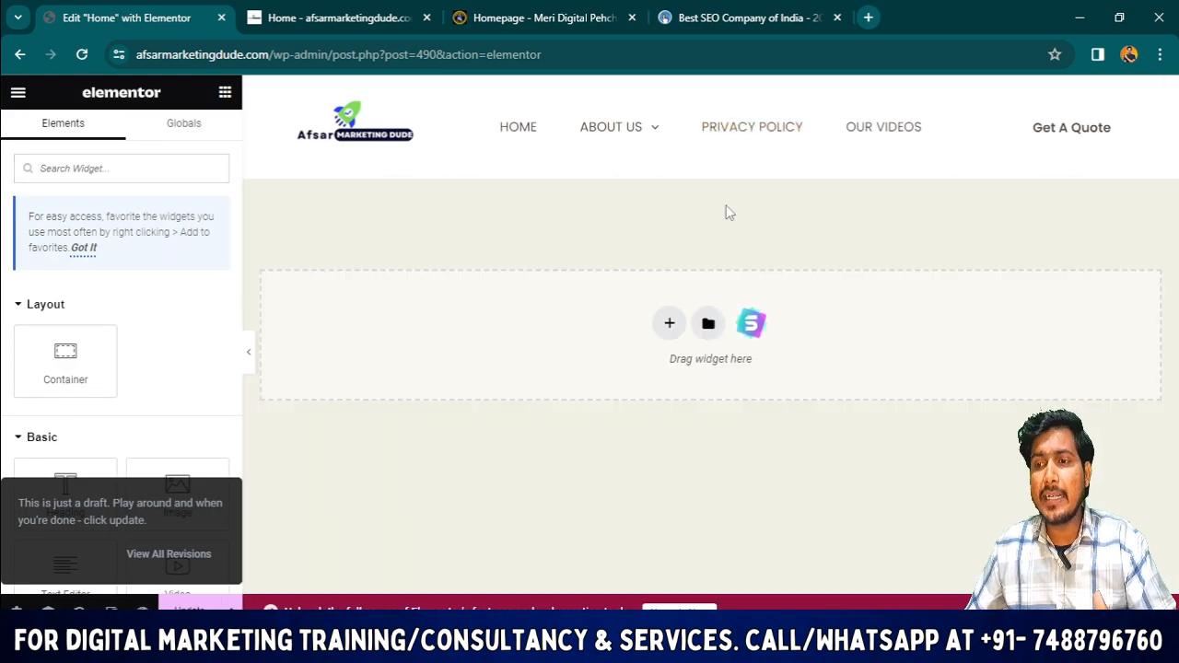
# Look over the Layout and Basic widgets available in Elementor
pyautogui.scroll(-2, 185, 469)
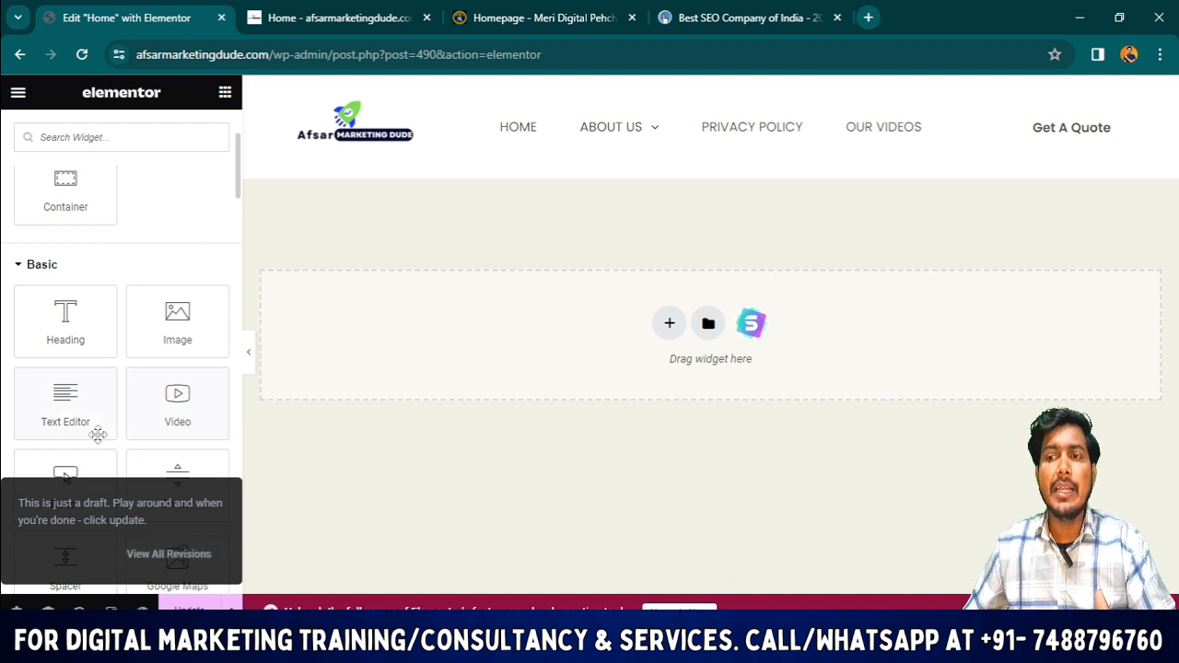
pyautogui.scroll(-3, 139, 470)
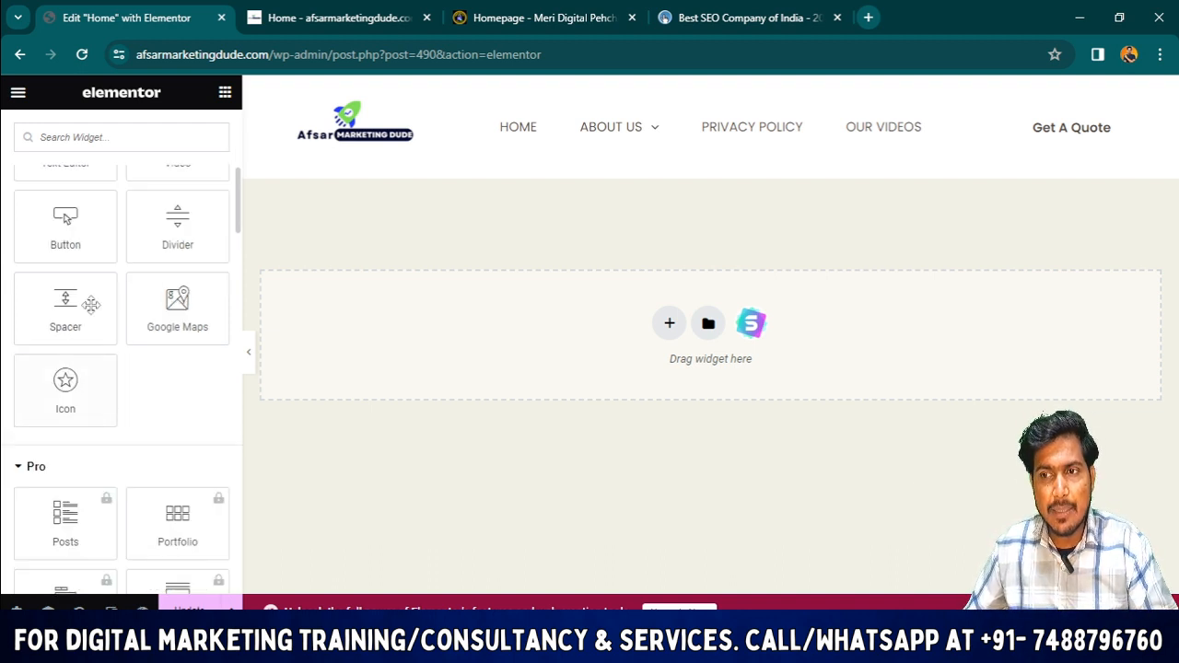
pyautogui.scroll(4, 92, 304)
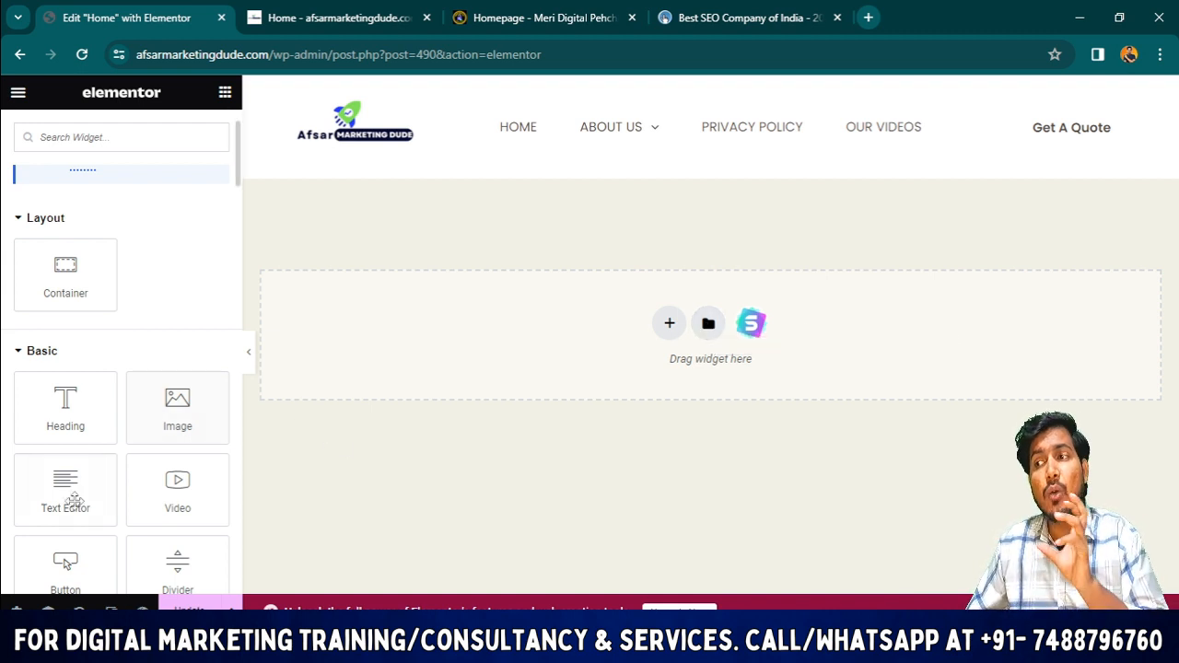
pyautogui.scroll(-2, 66, 500)
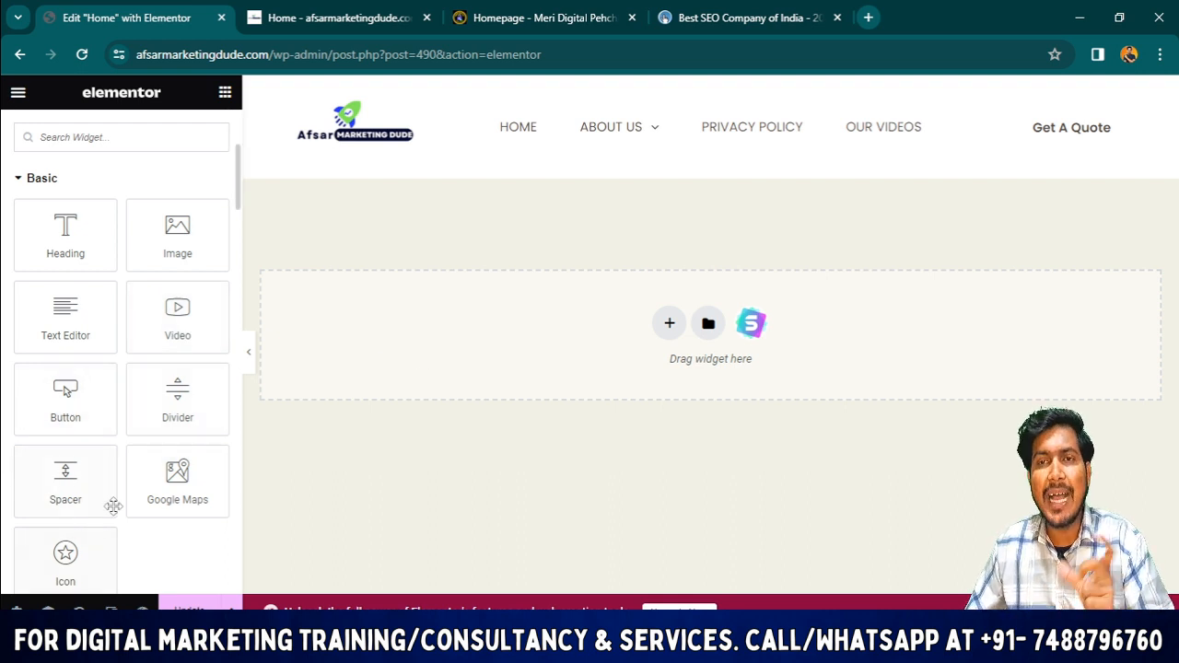
pyautogui.scroll(-1, 181, 505)
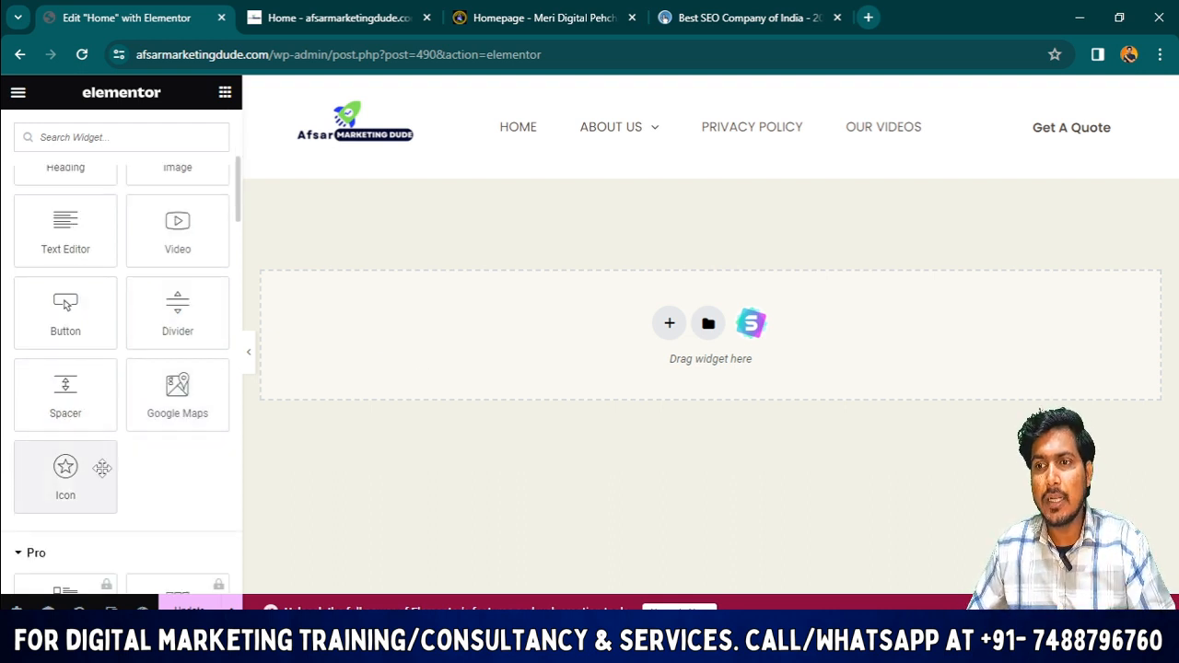
# Add a new single-column container with vertical direction to the empty Home page
pyautogui.scroll(4, 99, 470)
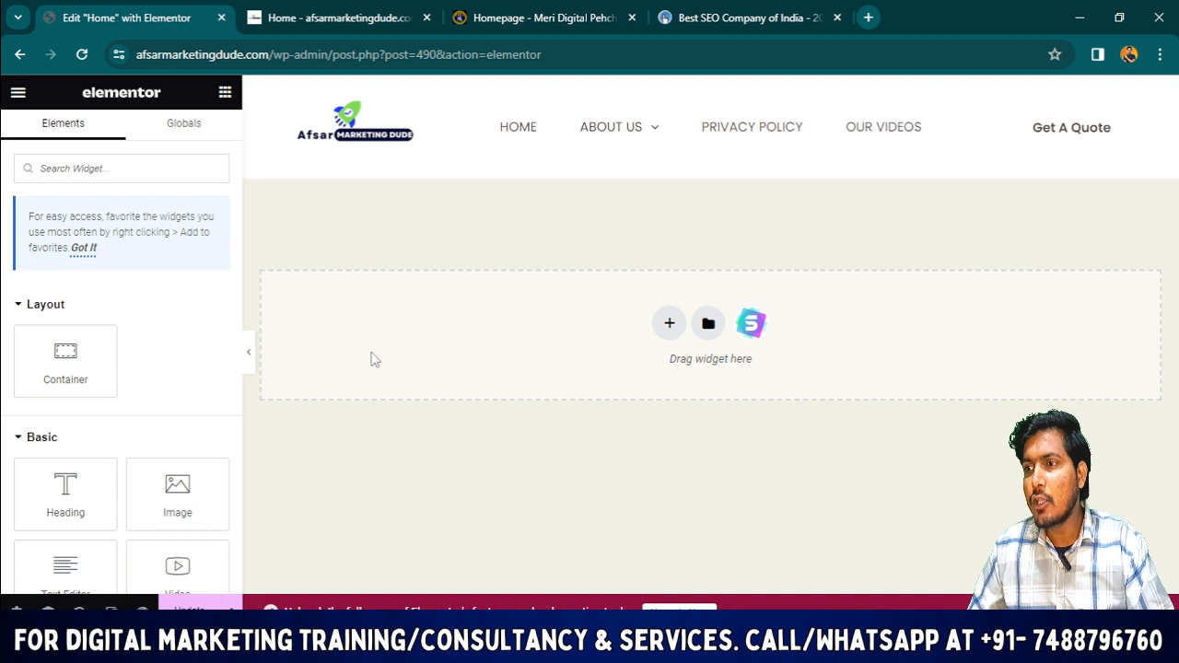
pyautogui.click(668, 325)
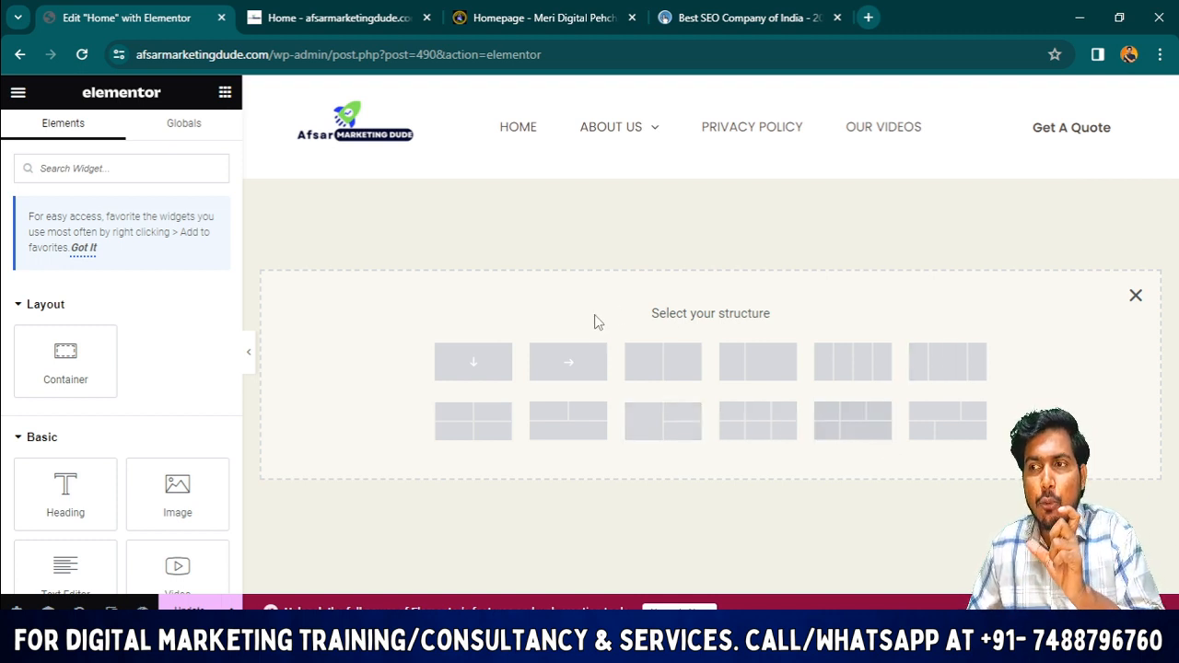
pyautogui.click(493, 378)
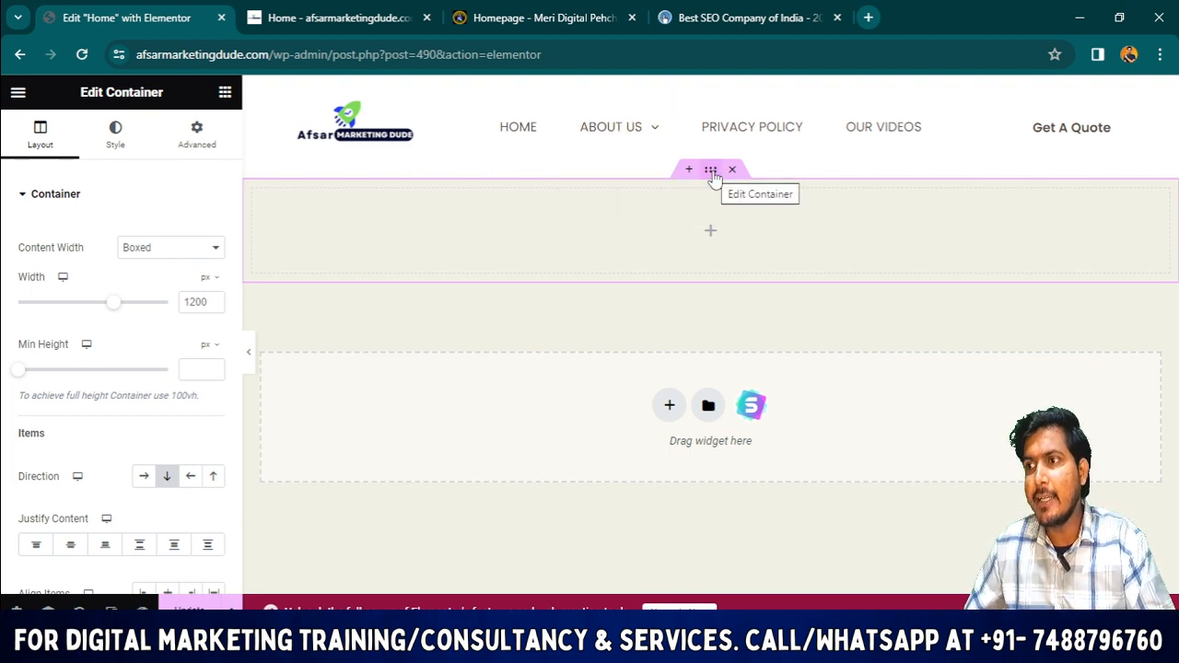
# Give the new container a classic background in solid black
pyautogui.click(114, 136)
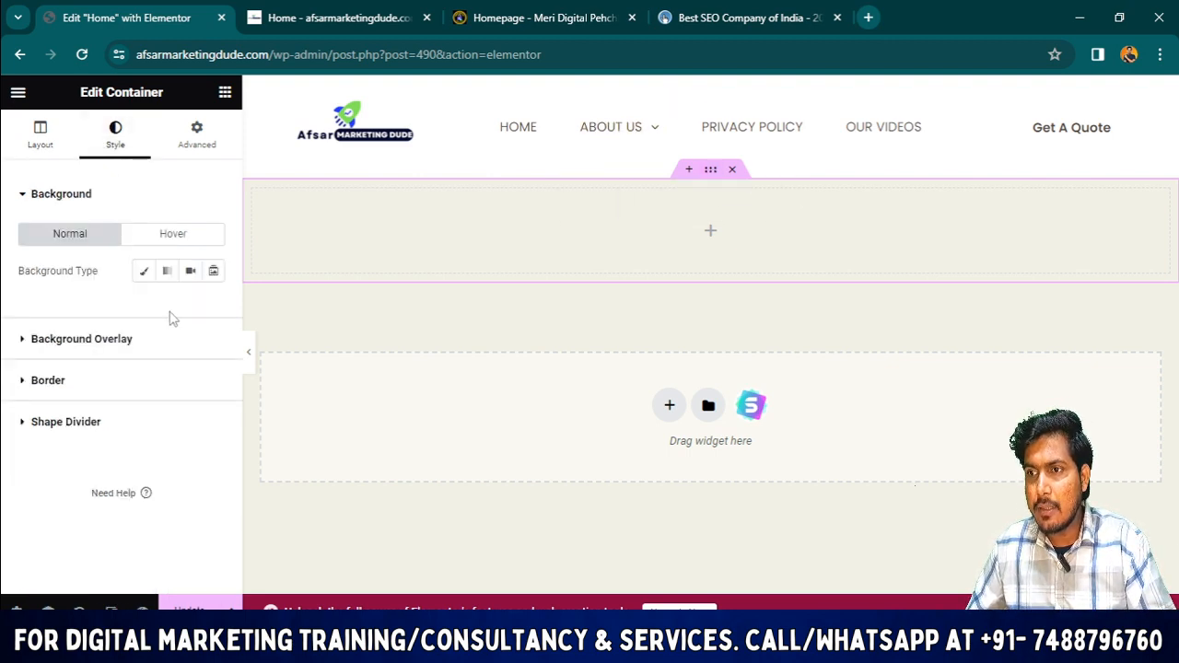
pyautogui.click(143, 271)
pyautogui.click(214, 306)
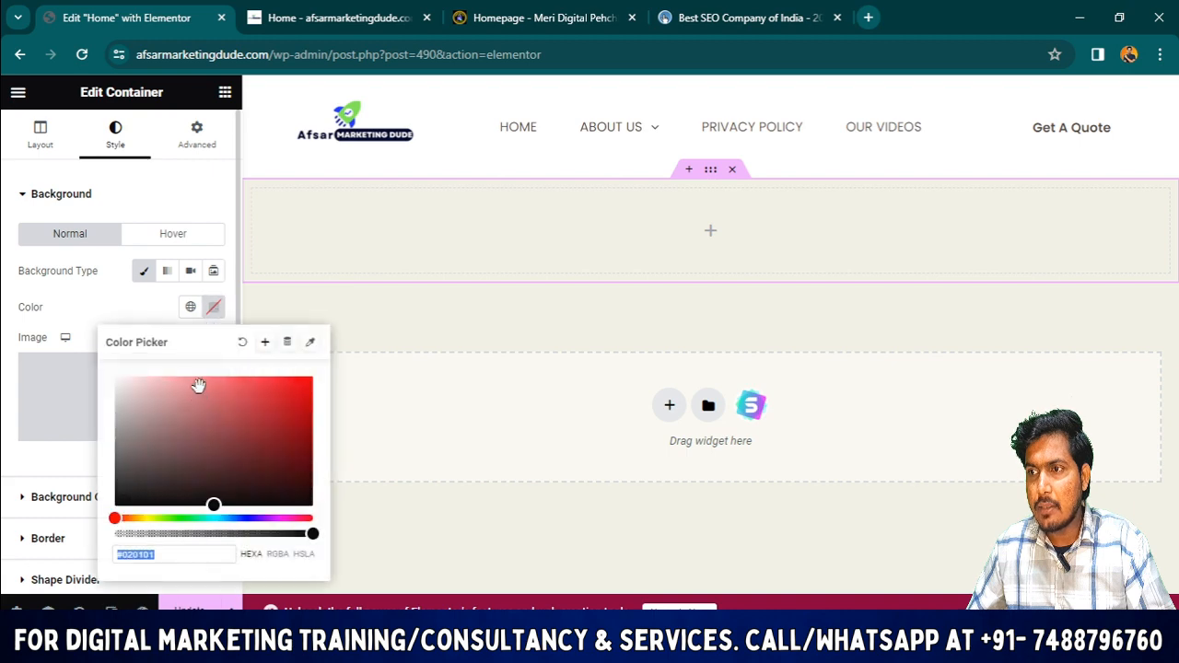
pyautogui.click(289, 376)
pyautogui.click(168, 413)
pyautogui.moveTo(169, 412)
pyautogui.mouseDown()
pyautogui.moveTo(113, 442)
pyautogui.moveTo(104, 523)
pyautogui.mouseUp()
pyautogui.click(290, 147)
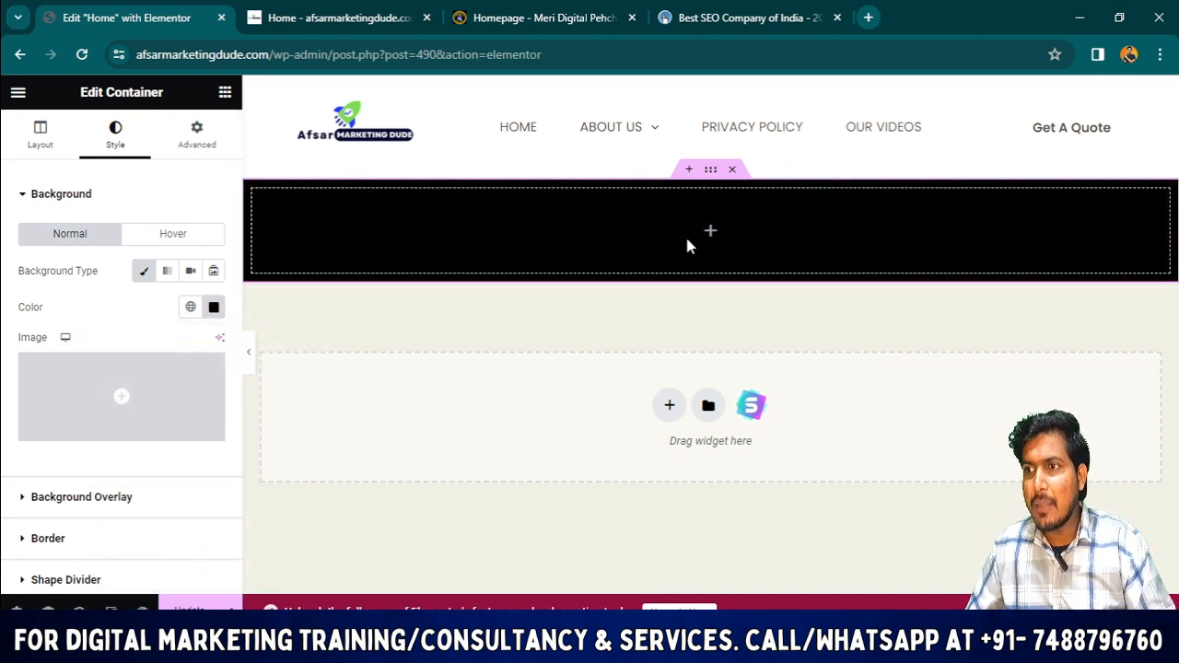
# Place a Heading widget inside the black container
pyautogui.click(692, 236)
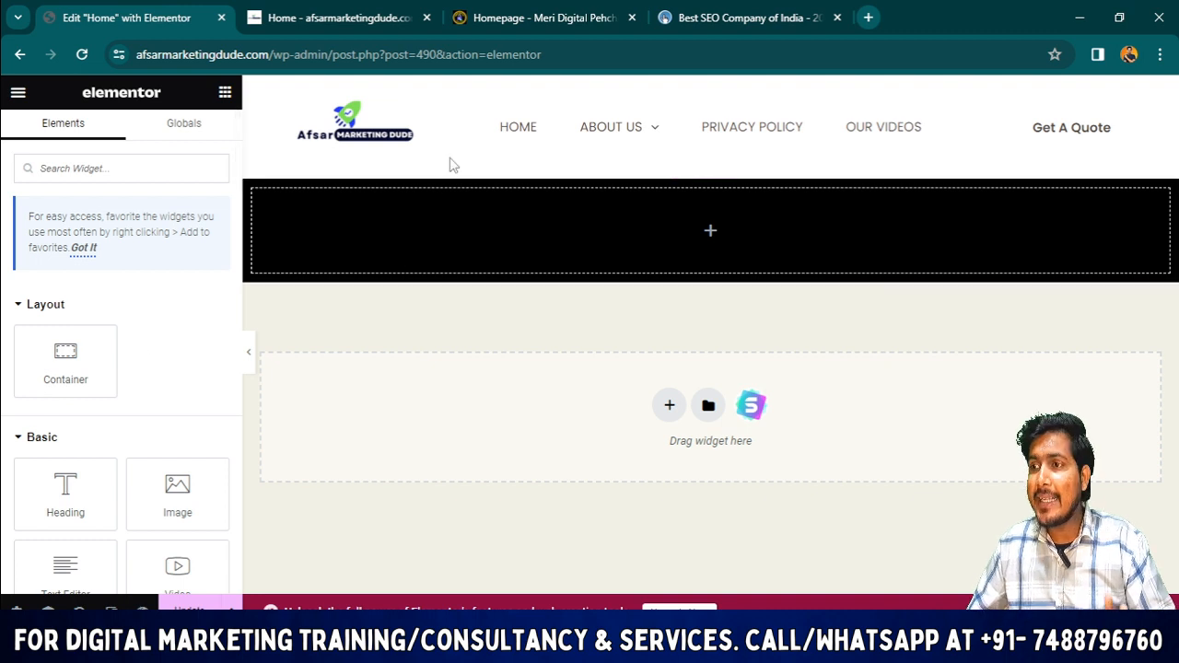
pyautogui.scroll(-1, 141, 435)
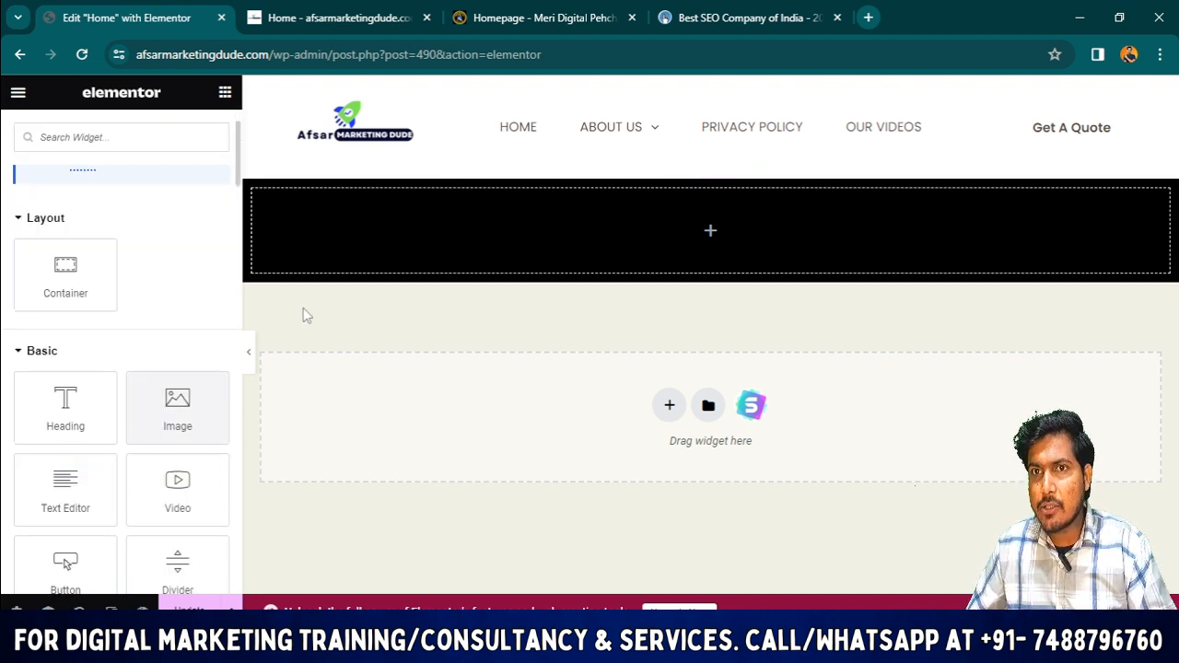
pyautogui.moveTo(55, 414); pyautogui.dragTo(673, 221)
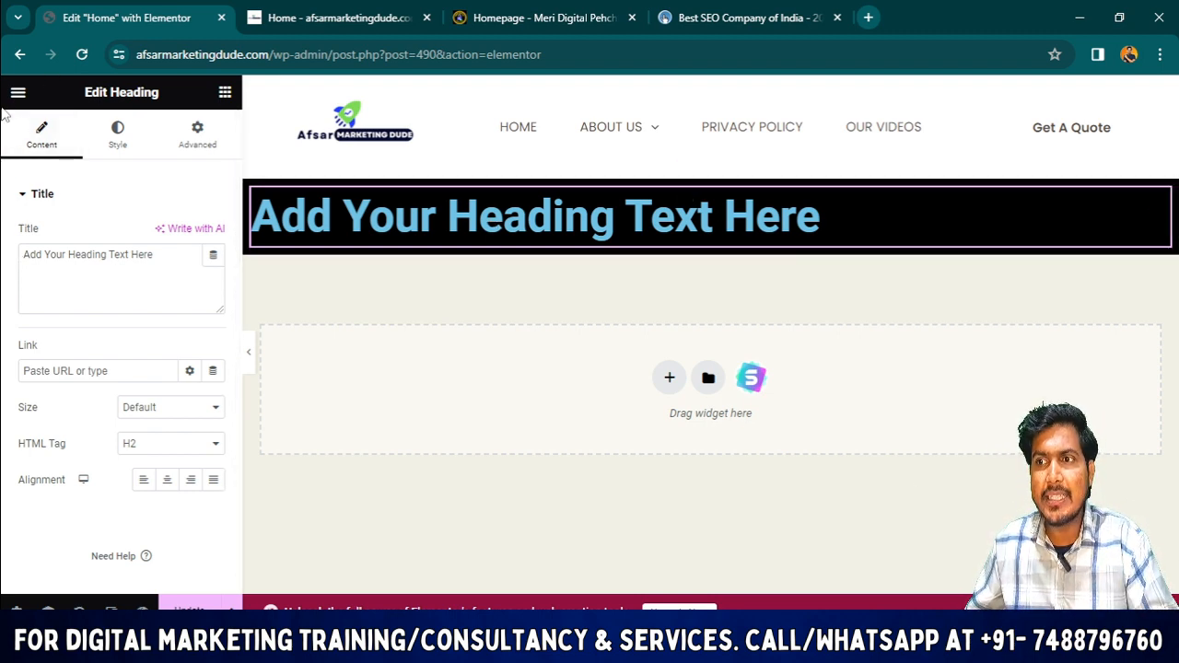
# Look through the heading's content, style and advanced settings, including margin, padding, position and motion effects
pyautogui.click(127, 138)
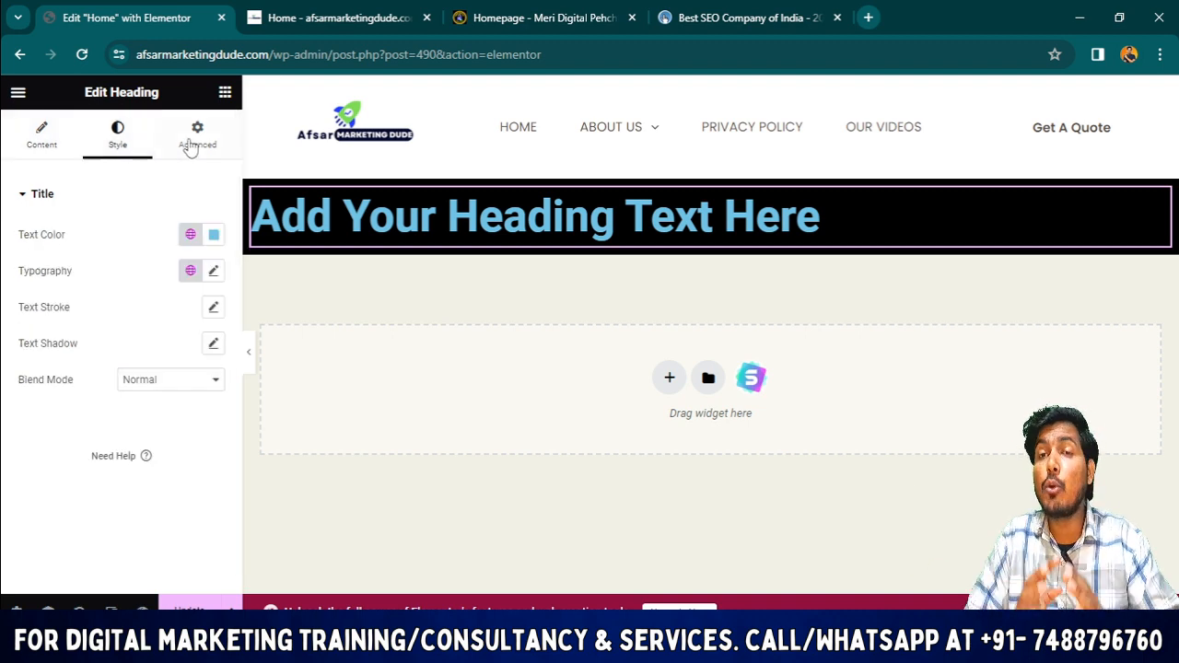
pyautogui.click(199, 145)
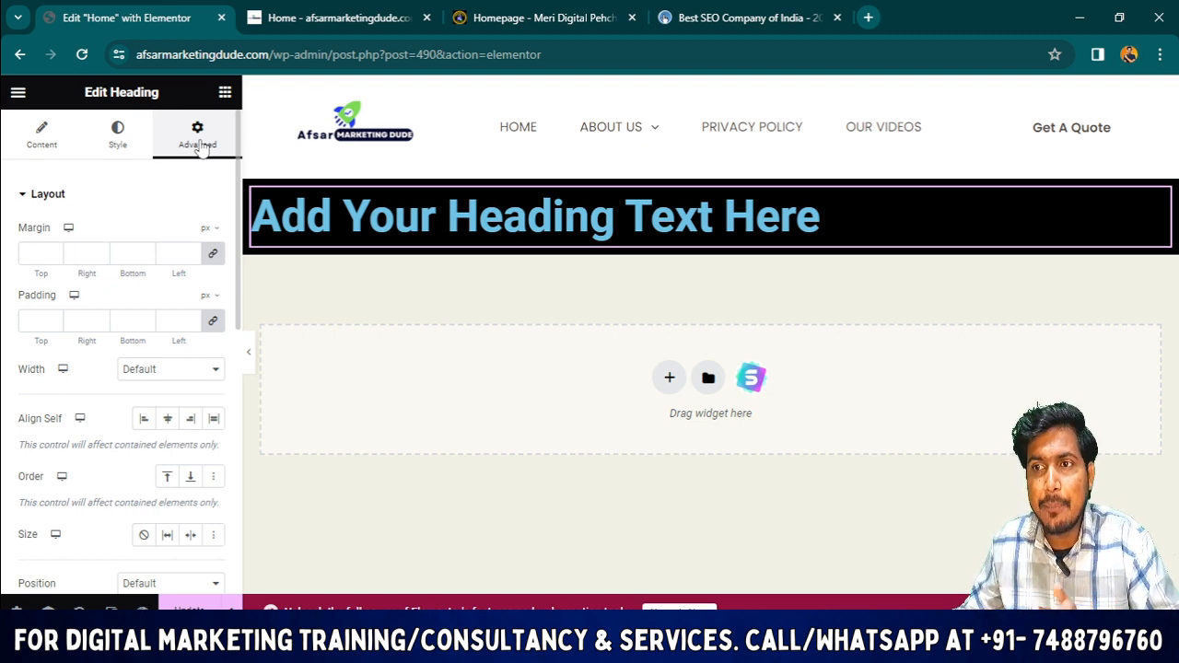
pyautogui.click(41, 135)
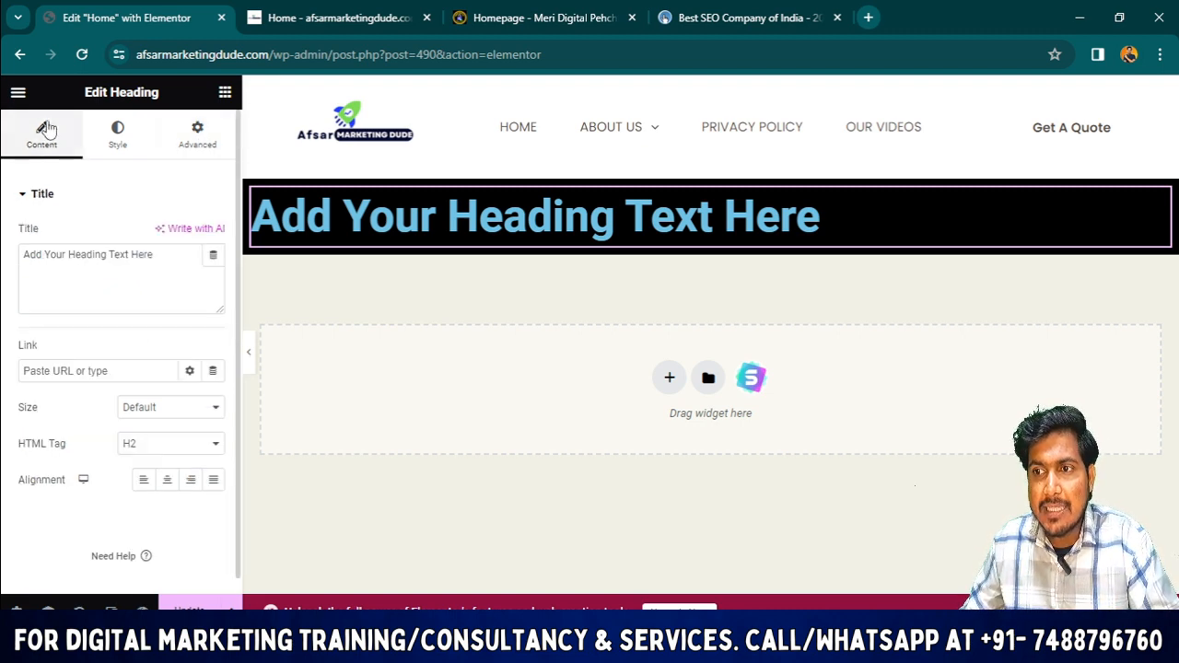
pyautogui.moveTo(177, 258); pyautogui.dragTo(35, 245)
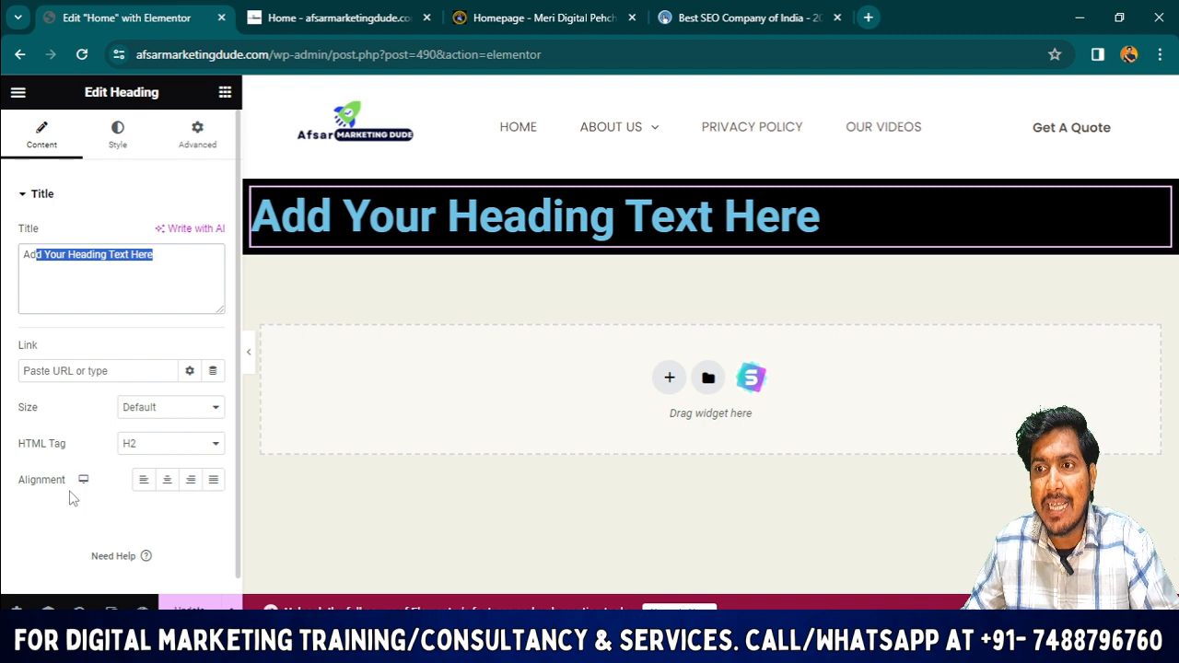
pyautogui.click(118, 137)
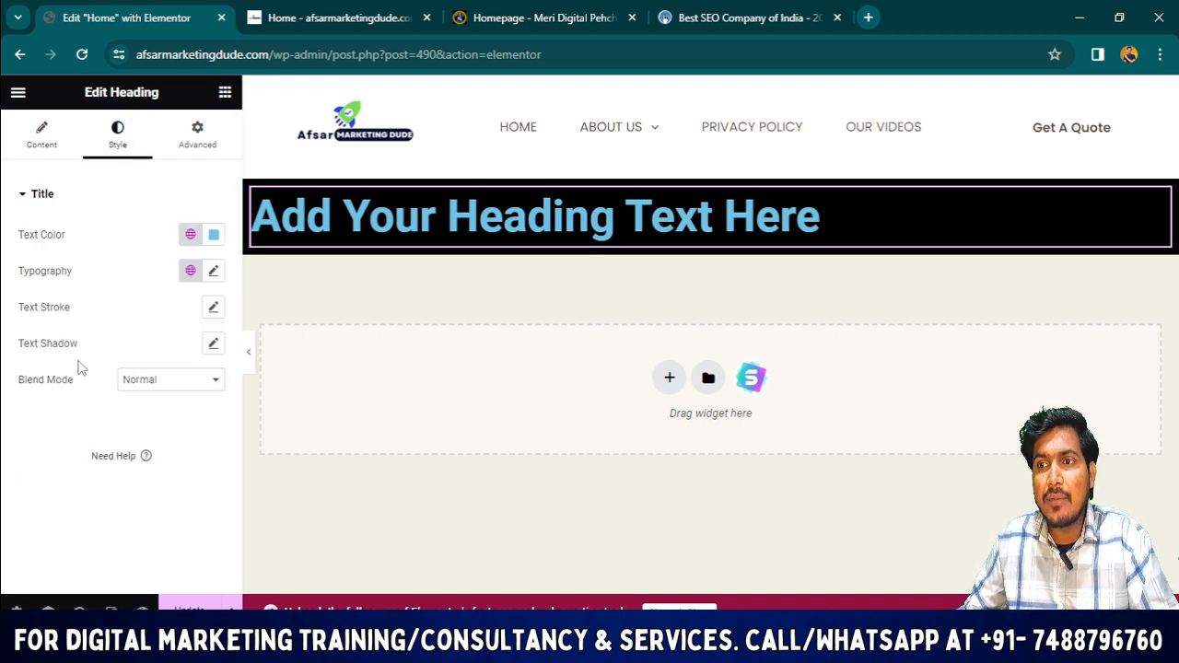
pyautogui.click(197, 135)
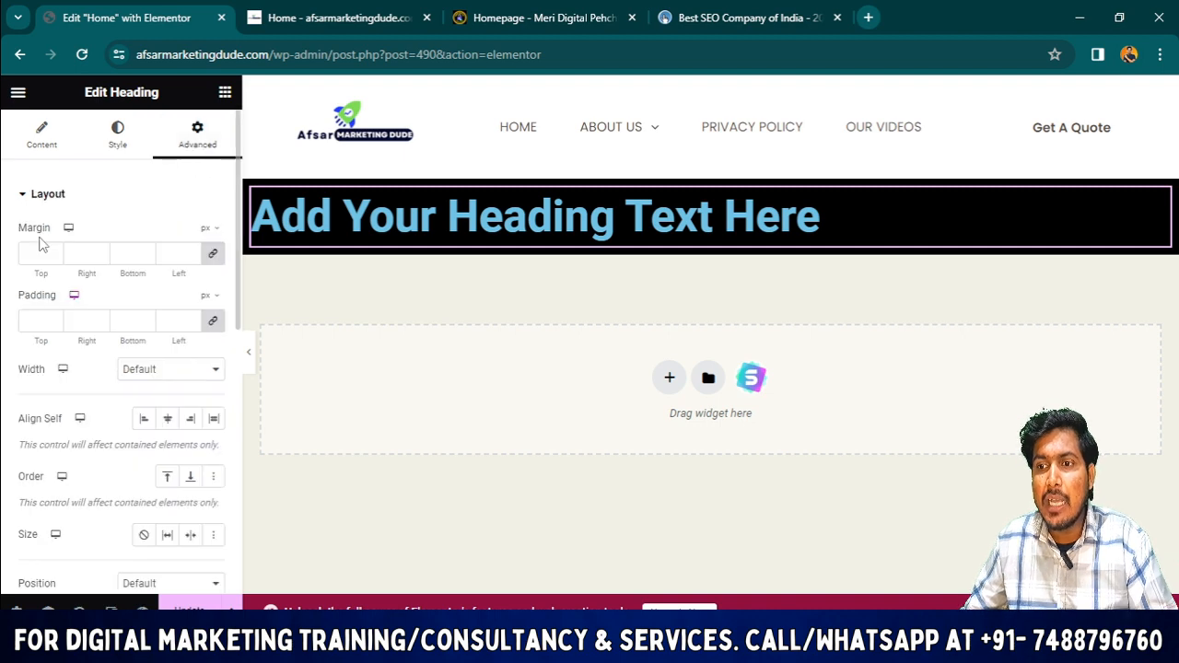
pyautogui.scroll(-6, 64, 417)
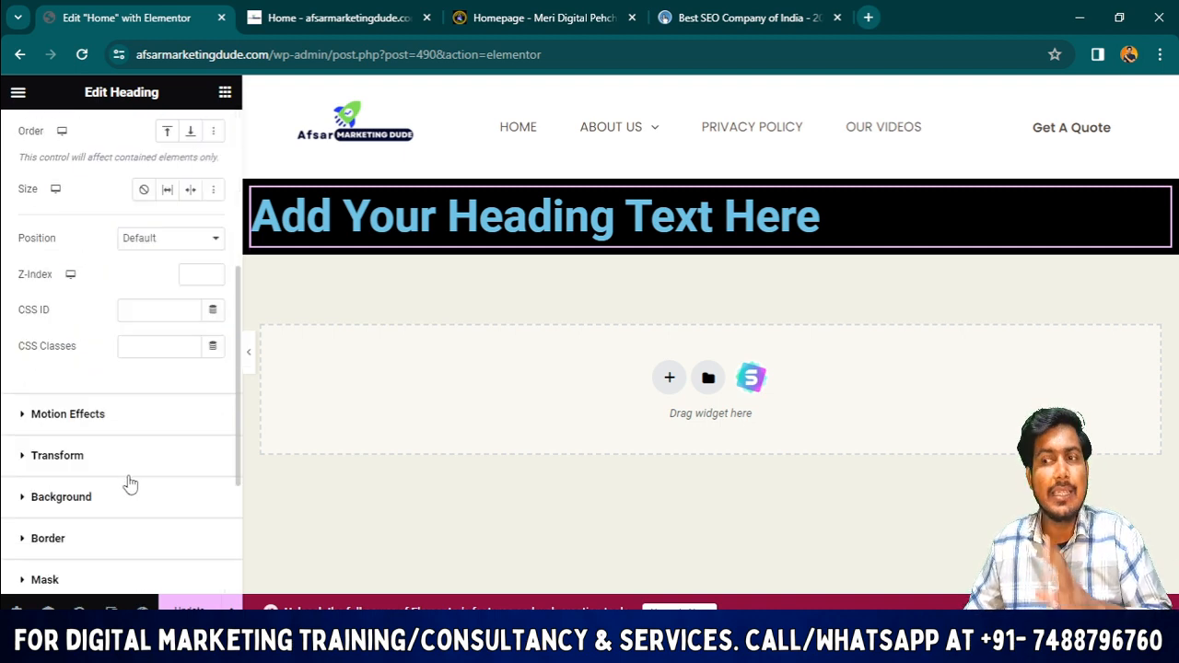
pyautogui.scroll(6, 129, 358)
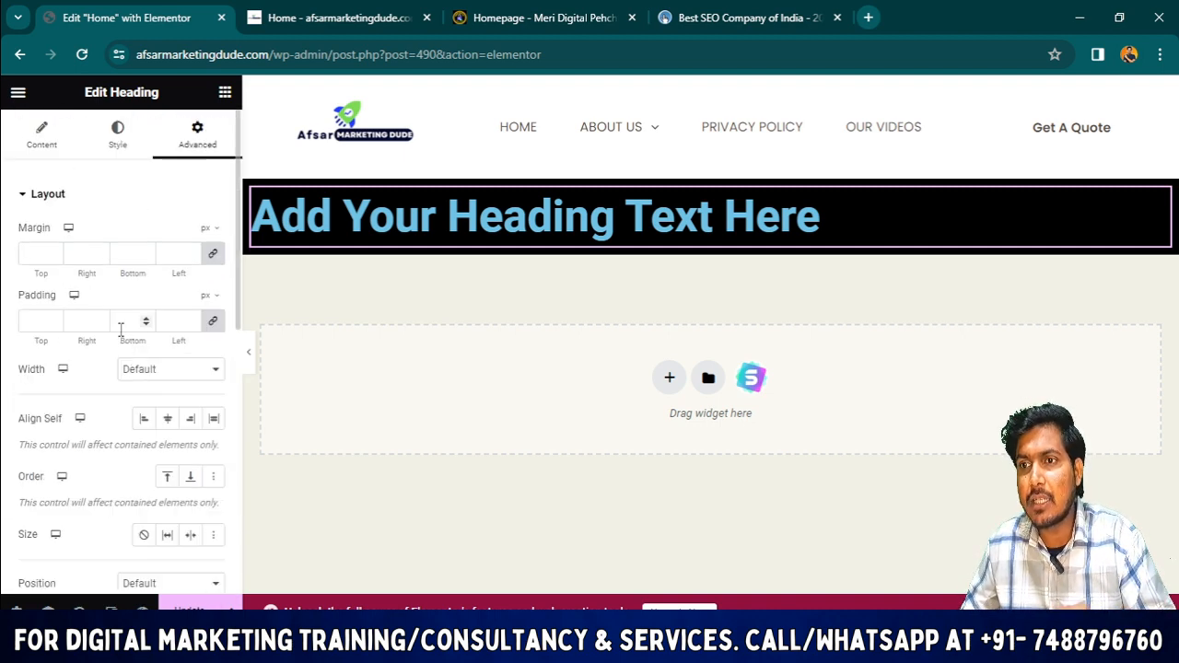
pyautogui.click(37, 120)
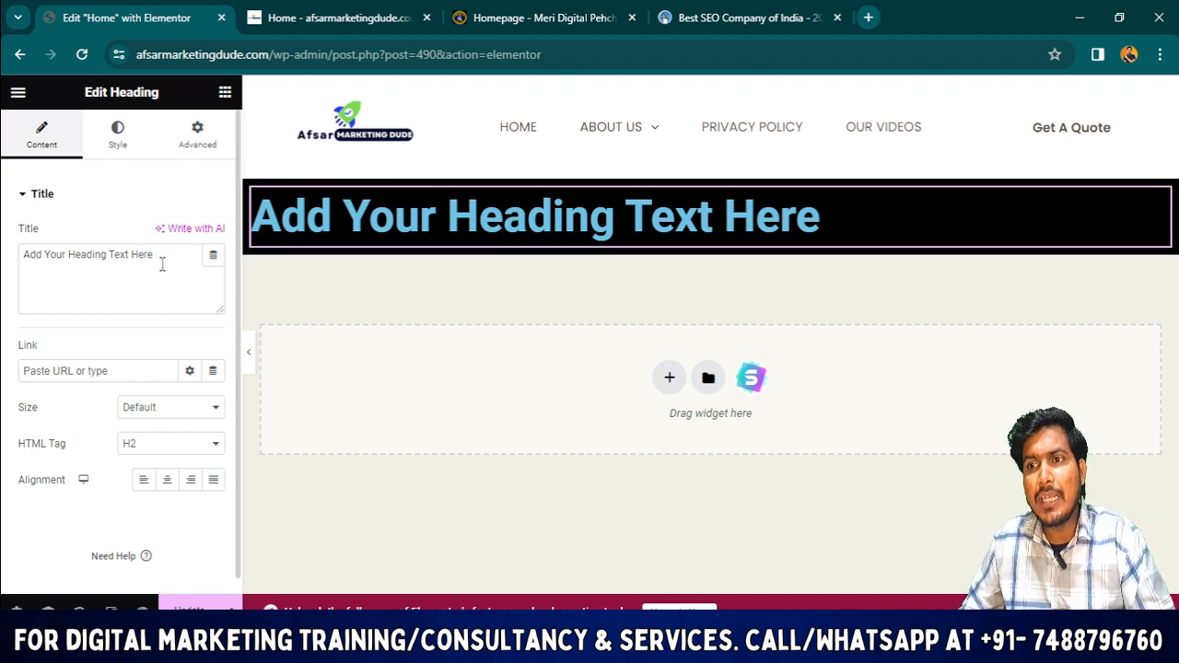
# Replace the heading's placeholder title with "watch my latest video"
pyautogui.doubleClick(148, 255)
pyautogui.click(173, 267)
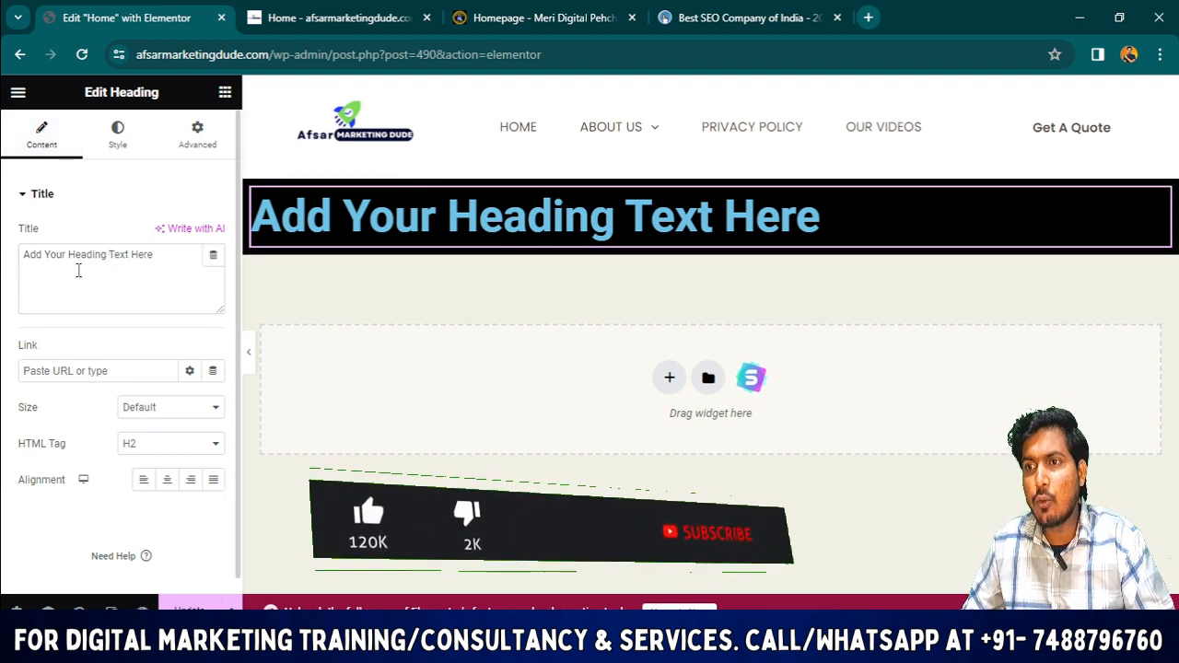
pyautogui.doubleClick(145, 255)
pyautogui.moveTo(144, 256); pyautogui.dragTo(5, 266)
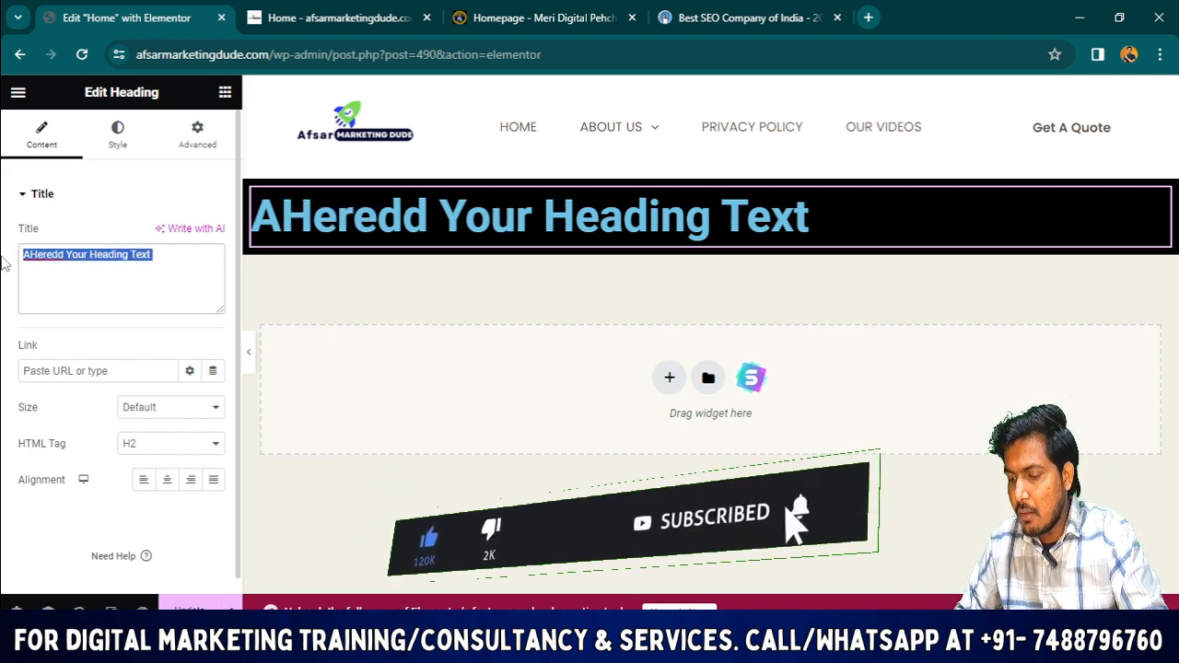
pyautogui.write('Watch mt')
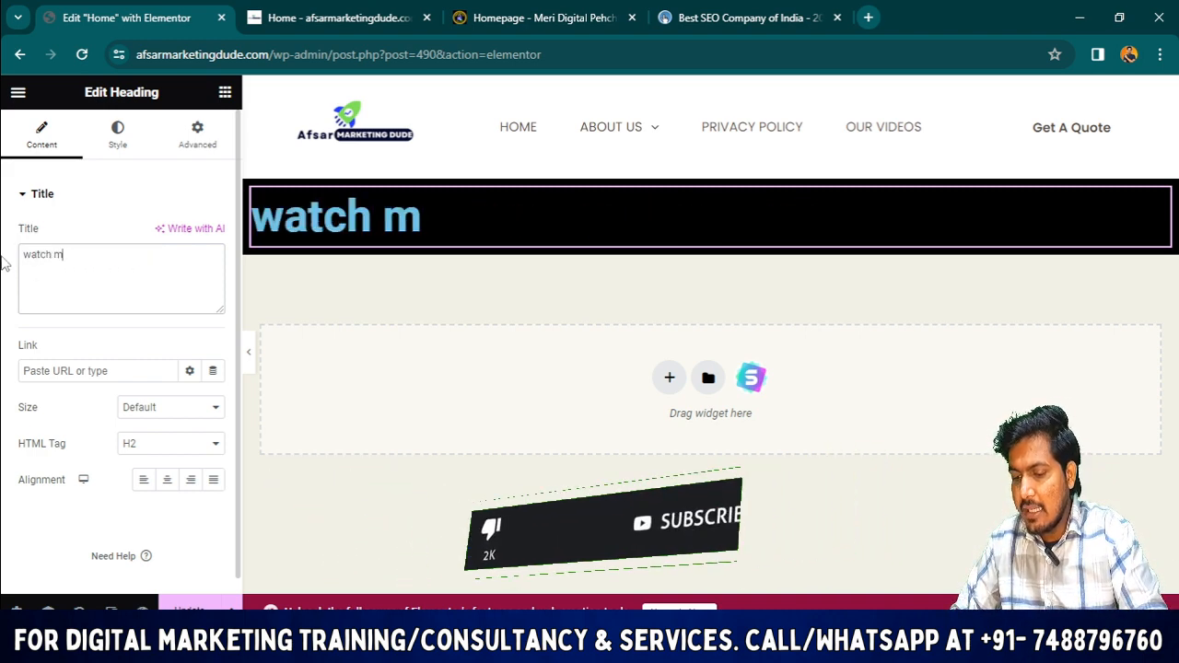
pyautogui.press('BackSpace')
pyautogui.write('y lates')
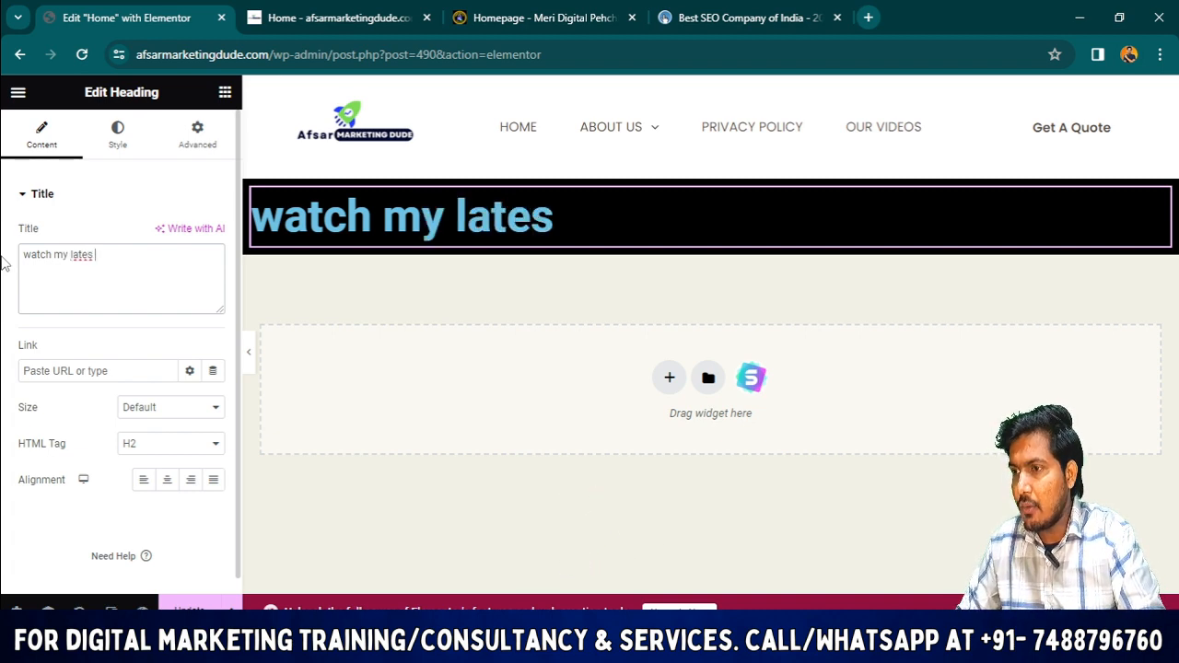
pyautogui.press('BackSpace')
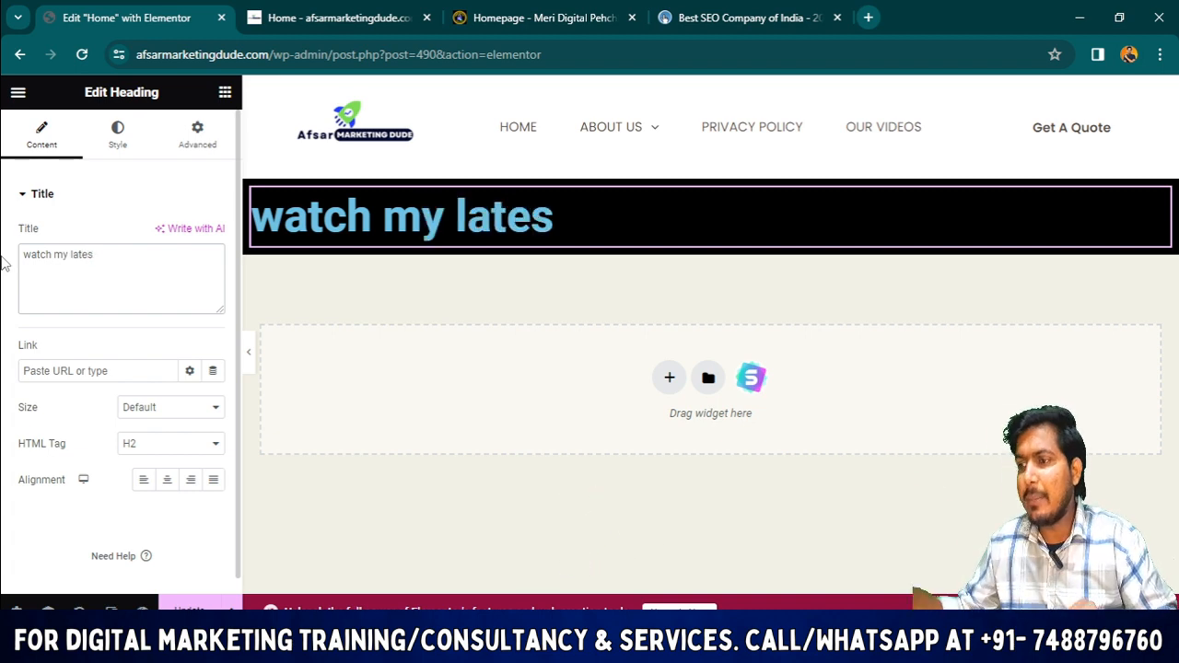
pyautogui.write('t video')
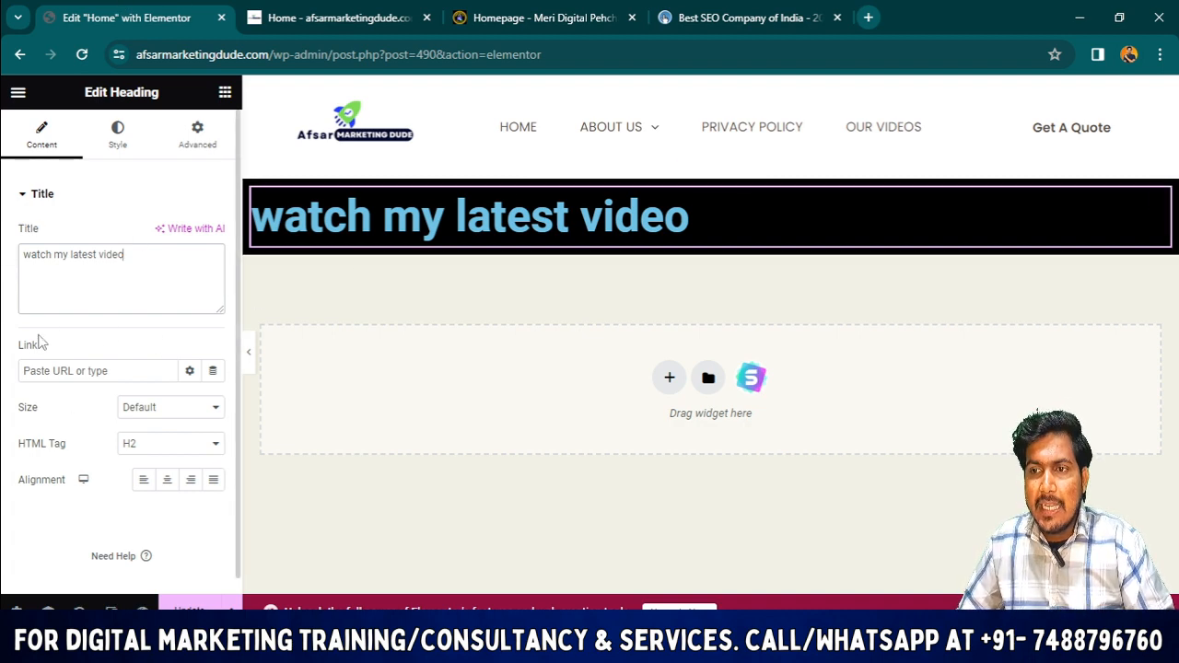
# Check how the Talk to Our Expert button on the PageTraffic page is linked, as an example for the heading's link option
pyautogui.click(80, 370)
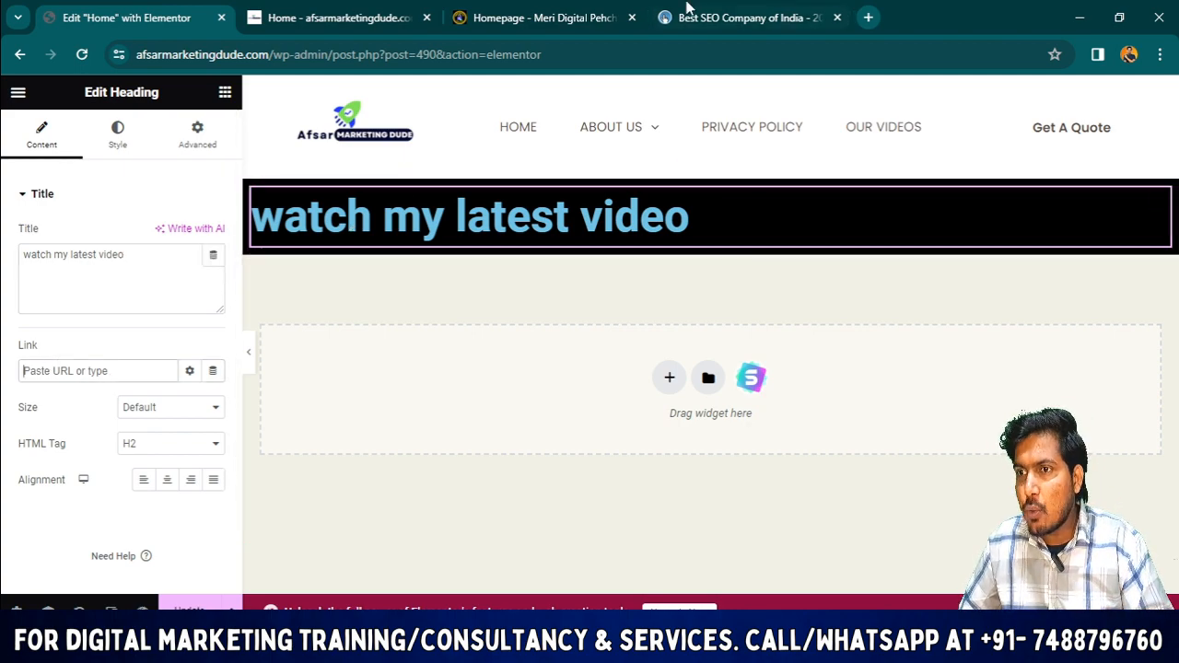
pyautogui.click(777, 9)
pyautogui.scroll(10, 221, 313)
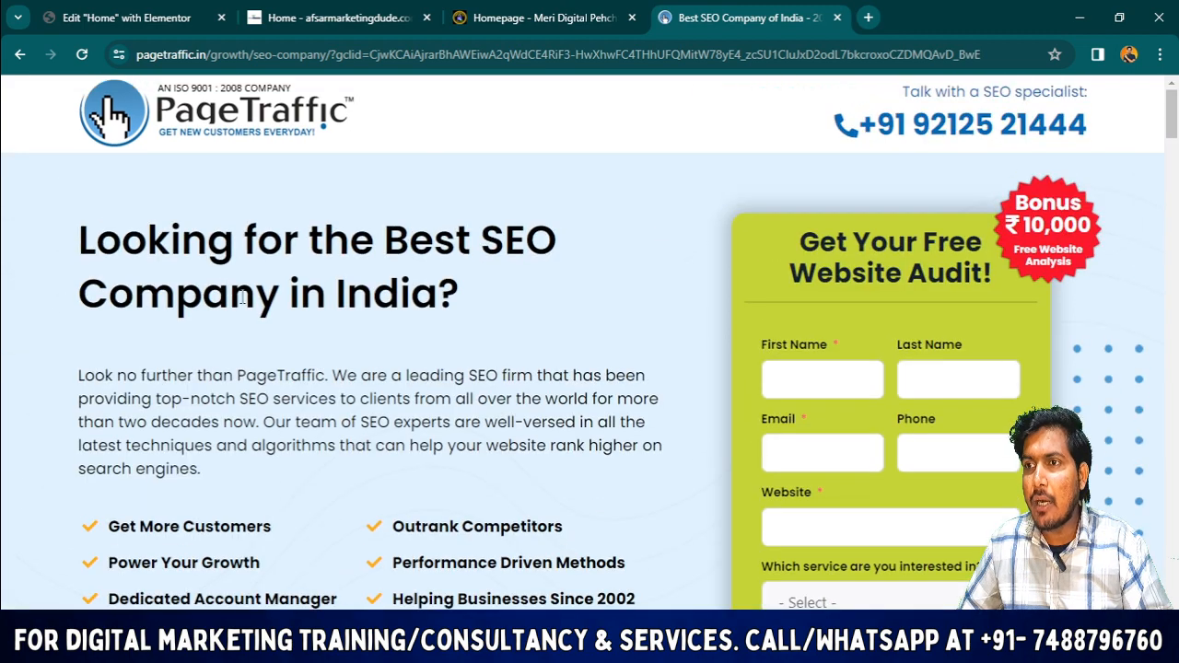
pyautogui.scroll(-3, 243, 298)
pyautogui.click(157, 432)
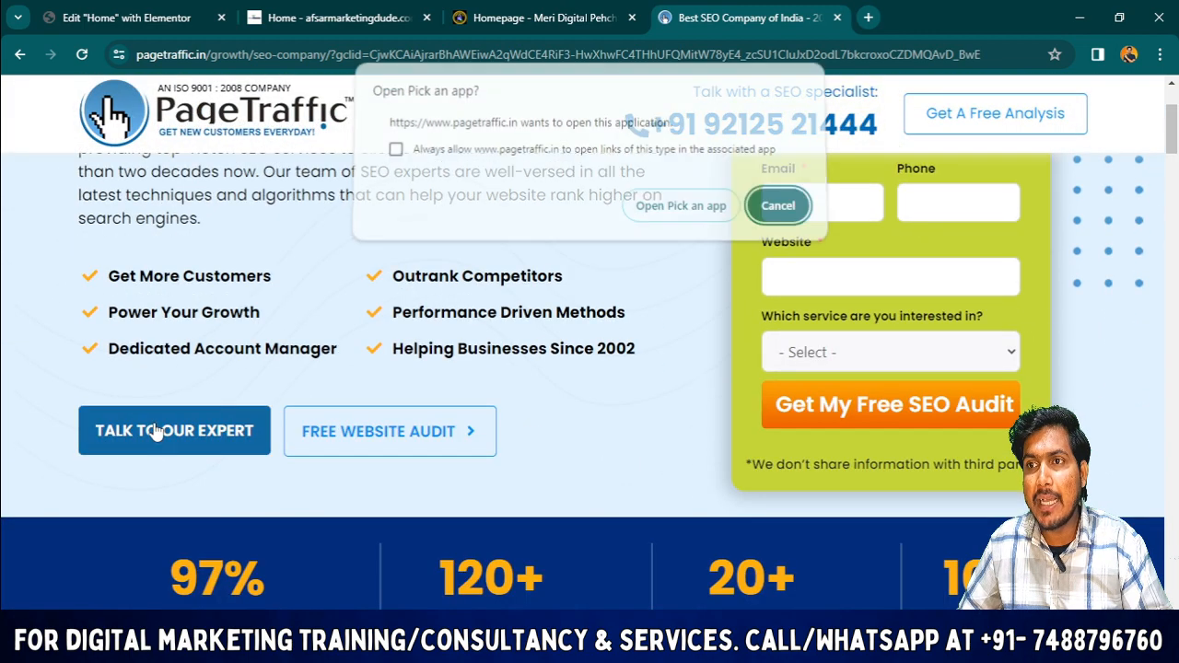
pyautogui.click(127, 17)
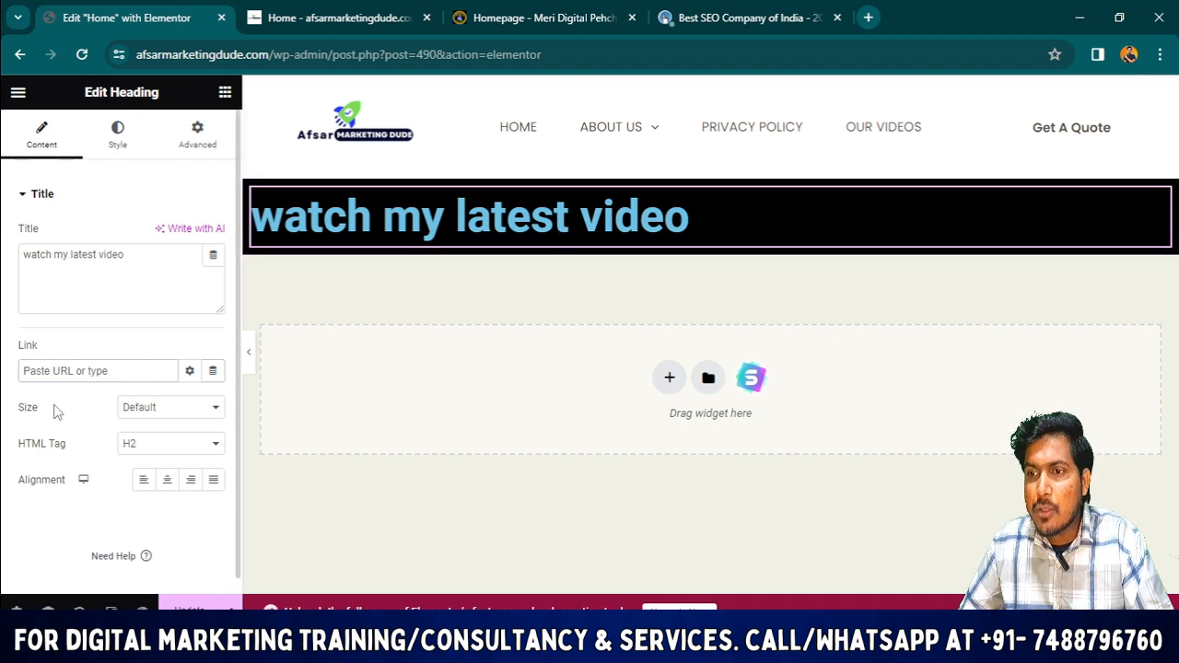
# Try the Small, Medium and Large size presets on the heading
pyautogui.click(170, 413)
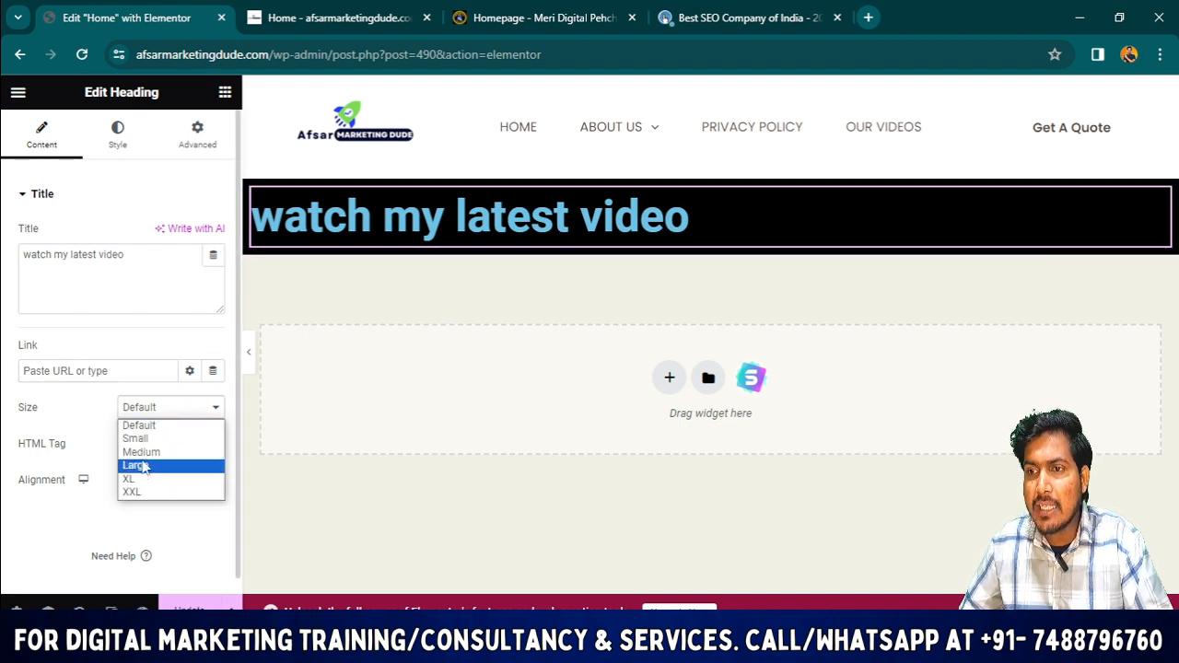
pyautogui.click(142, 438)
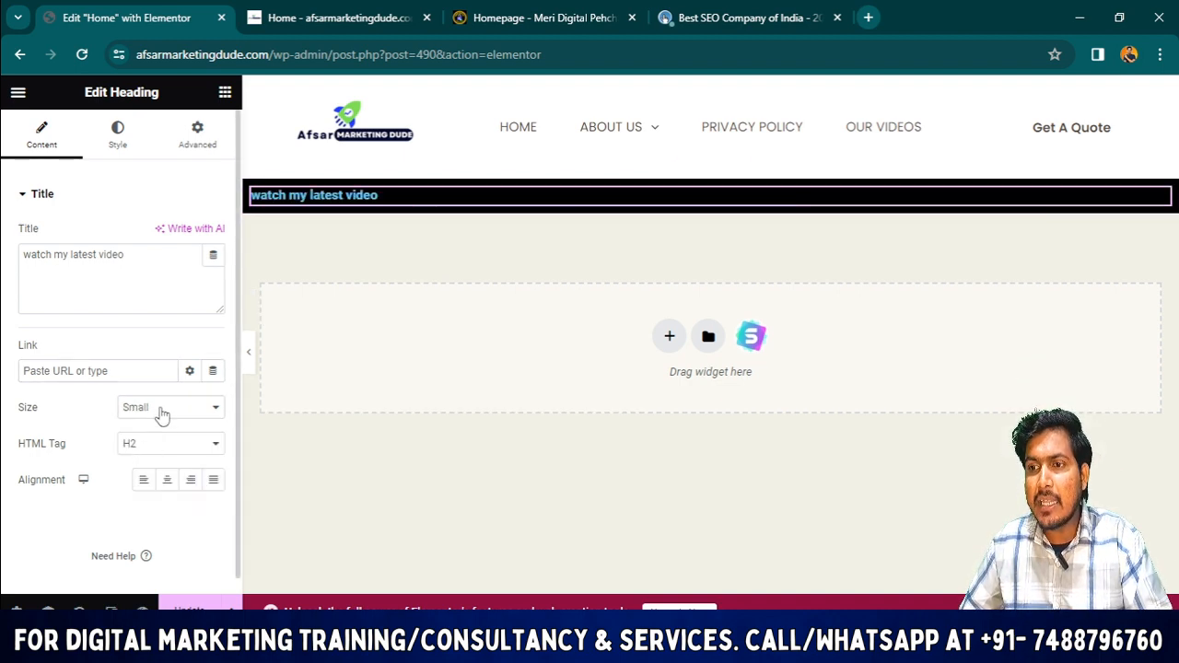
pyautogui.click(161, 414)
pyautogui.click(163, 452)
pyautogui.click(168, 414)
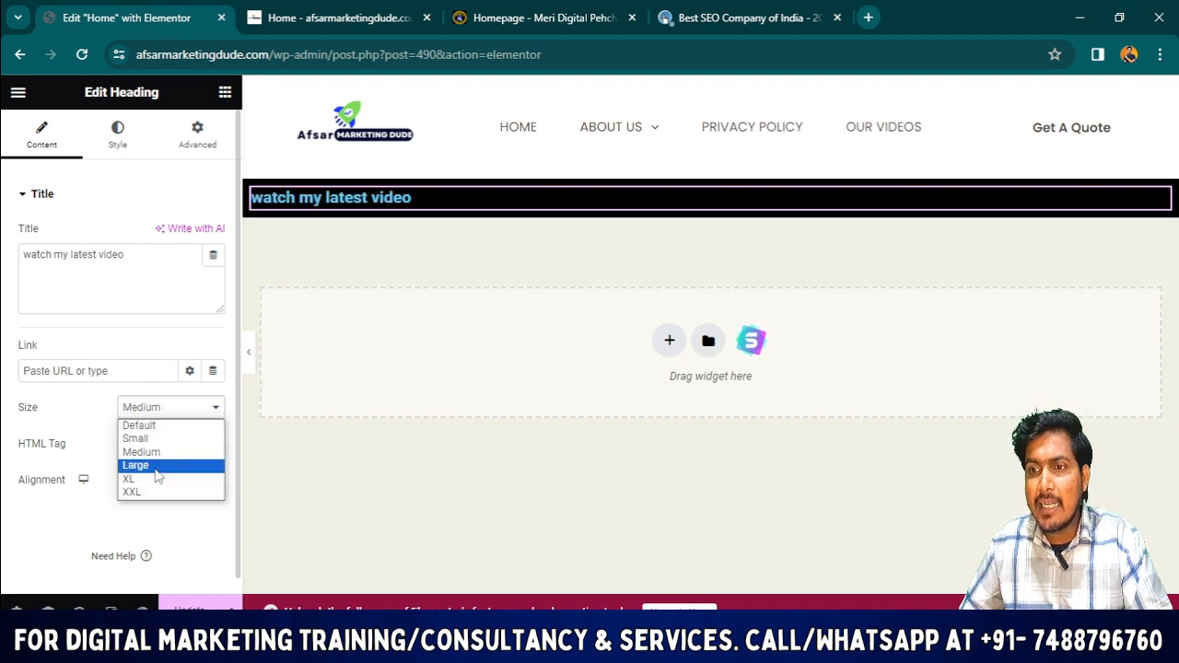
pyautogui.click(156, 469)
# Return the heading's size to Default and set its HTML tag to H1
pyautogui.click(175, 407)
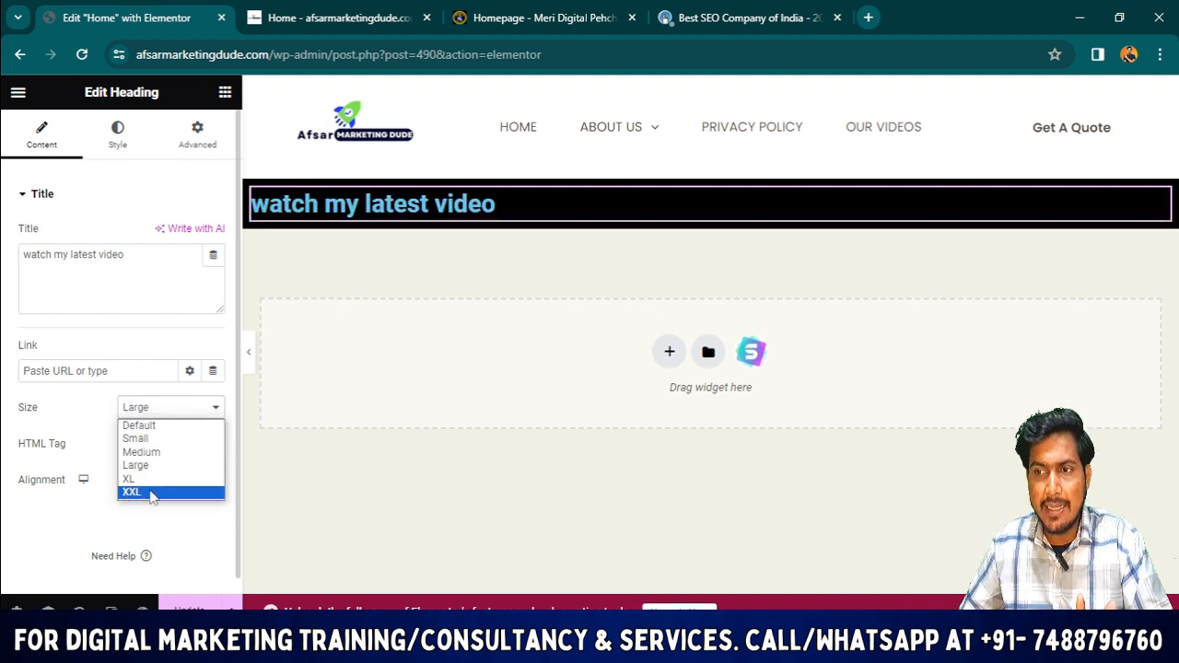
pyautogui.click(146, 427)
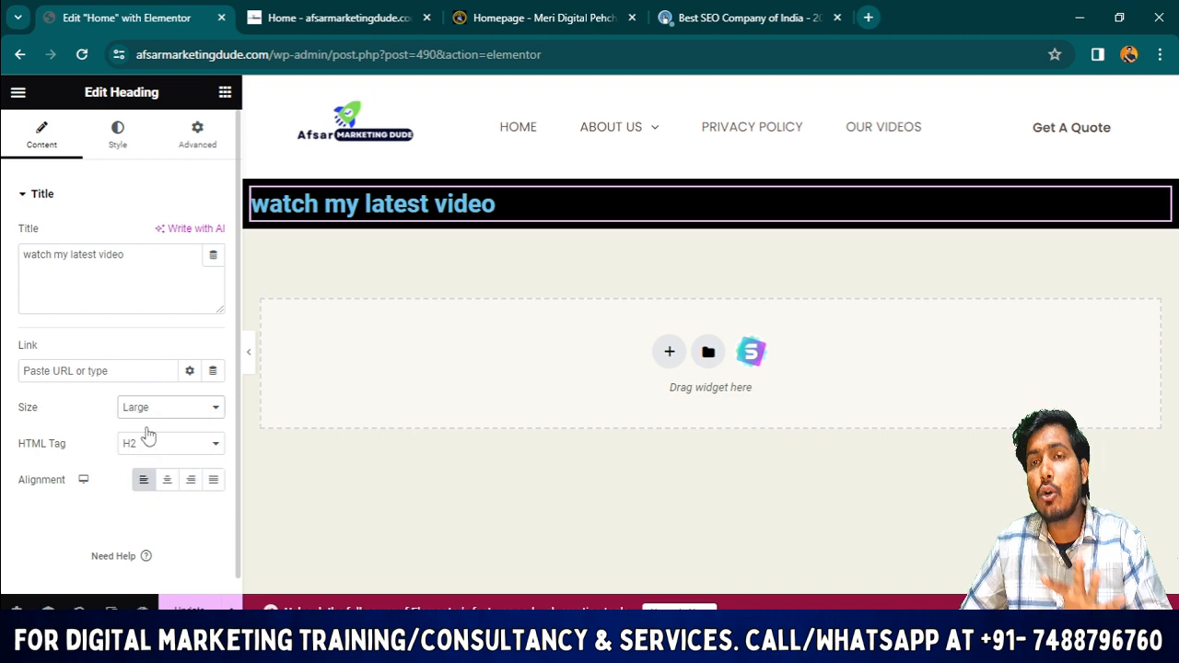
pyautogui.click(157, 446)
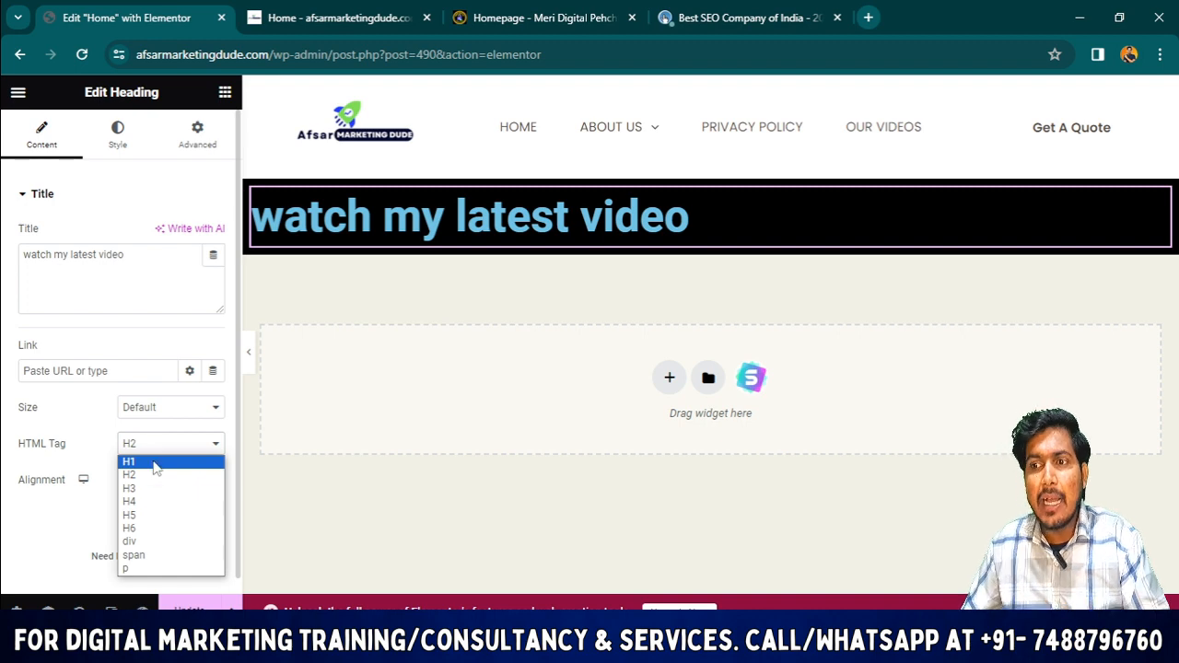
pyautogui.click(153, 462)
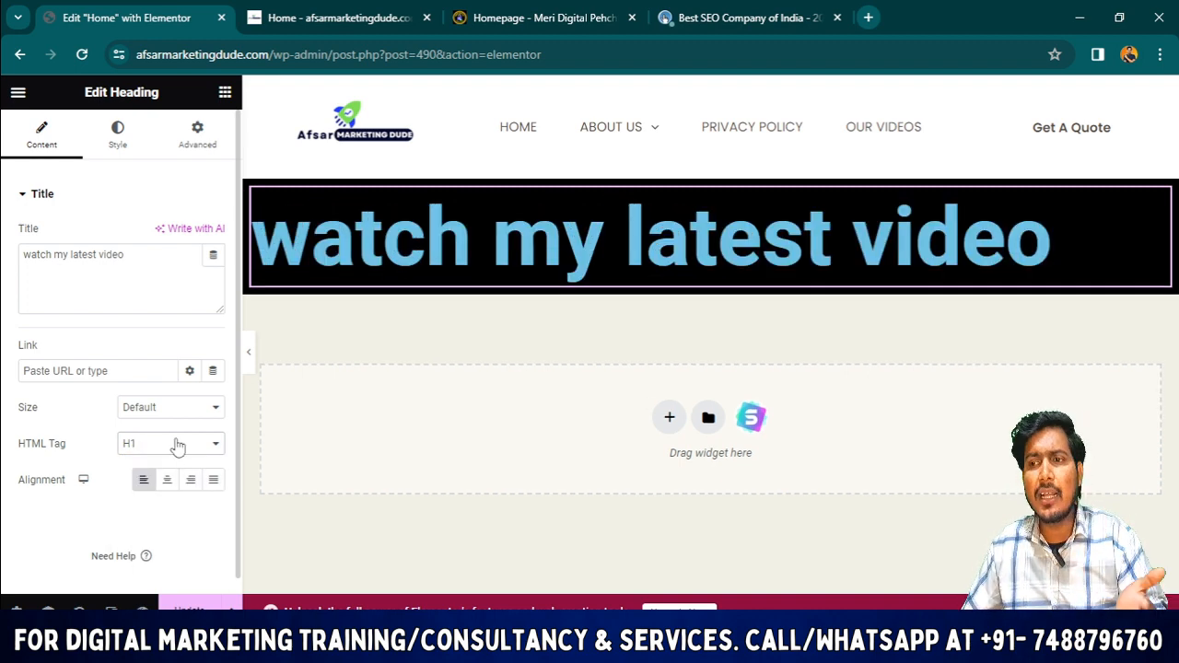
# Keep the heading's HTML tag at H1, try right alignment on it, and center it
pyautogui.click(177, 445)
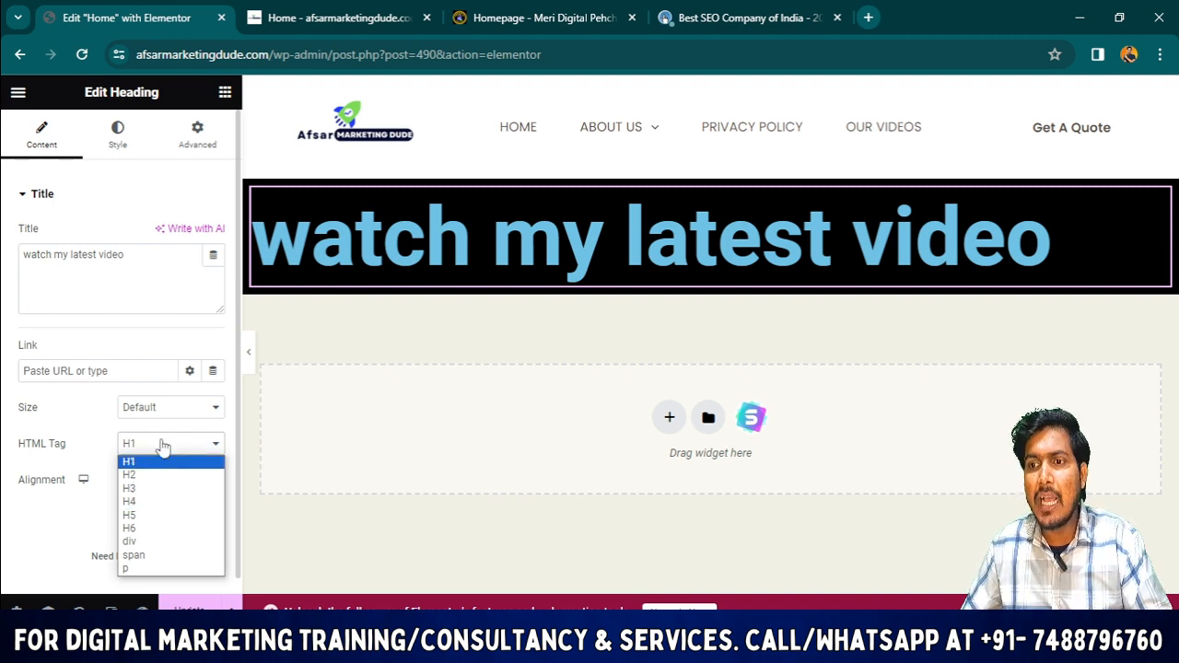
pyautogui.click(95, 422)
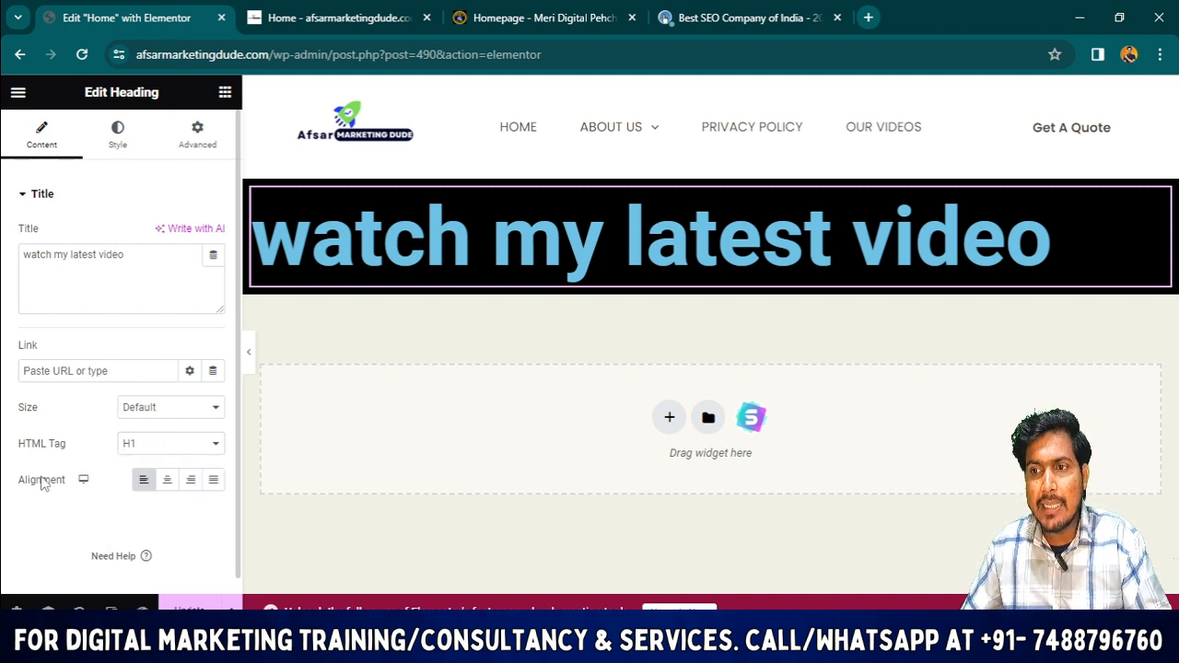
pyautogui.click(173, 484)
pyautogui.click(180, 491)
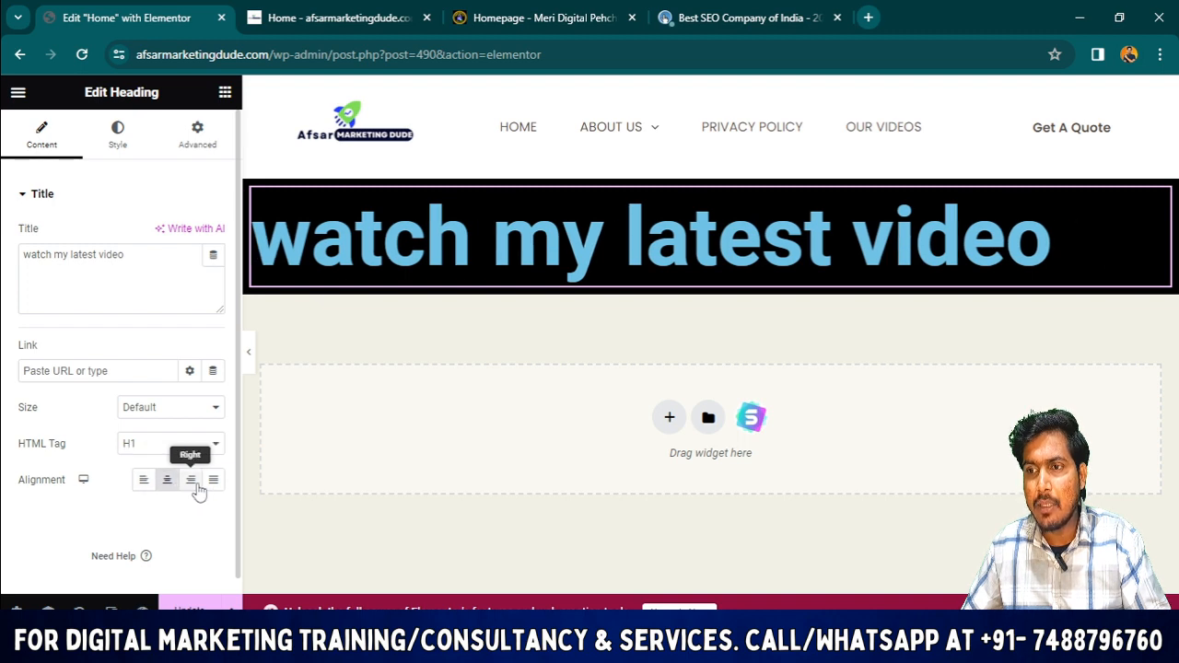
pyautogui.click(211, 483)
pyautogui.click(184, 483)
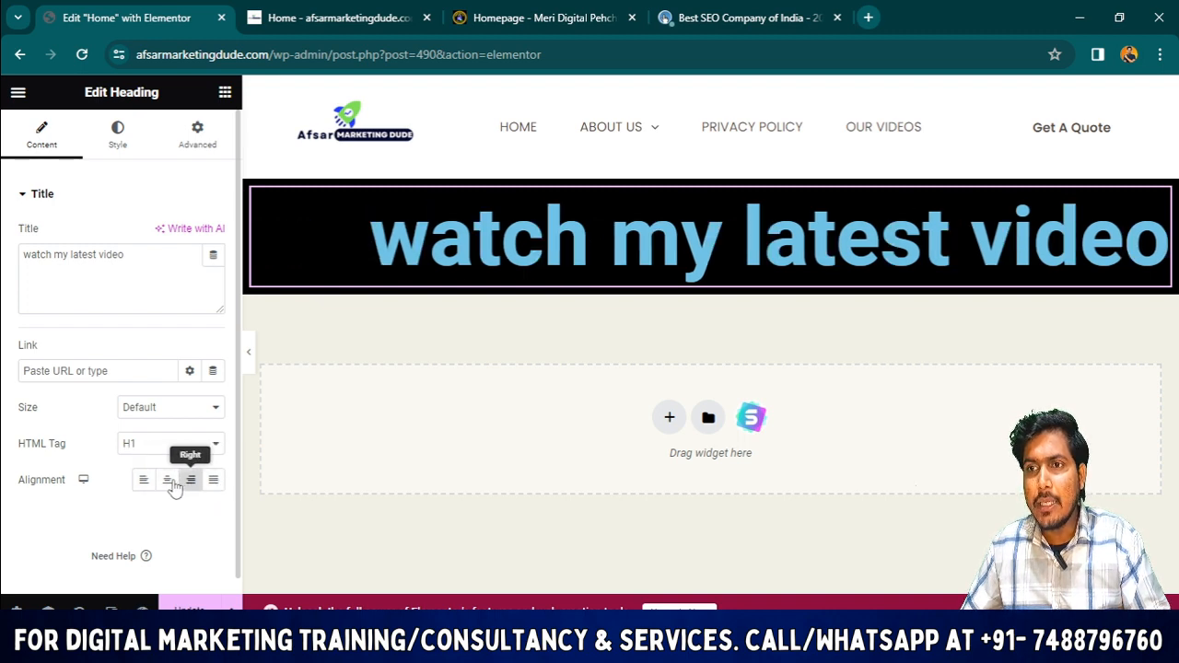
pyautogui.click(170, 483)
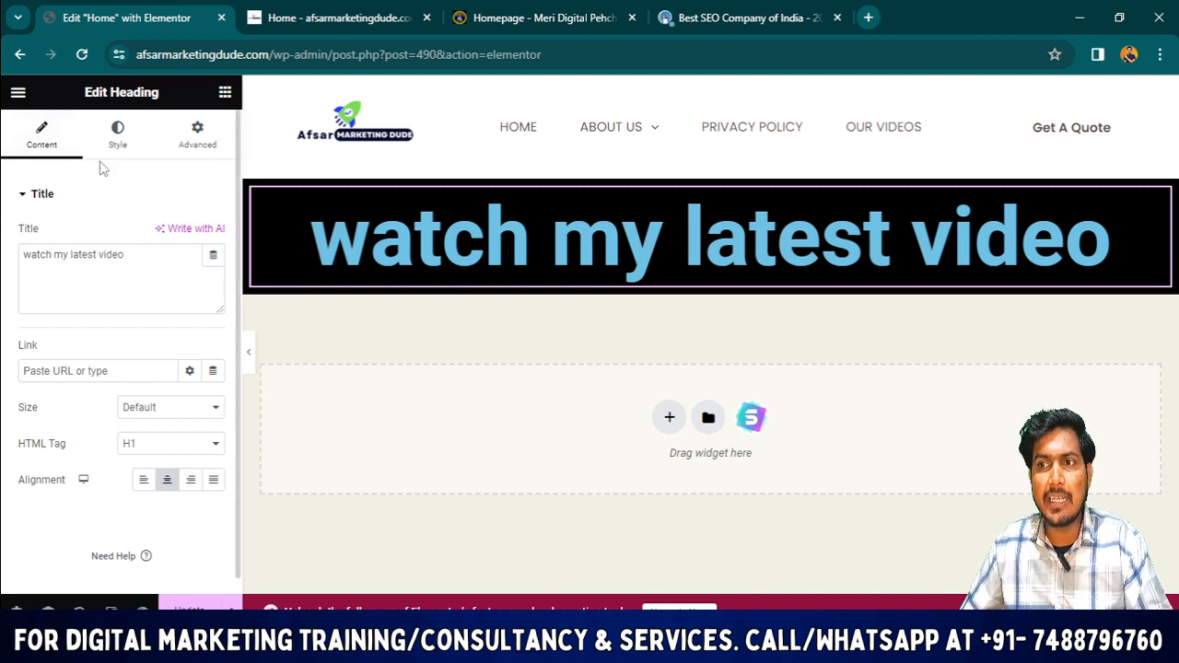
# Try bright yellow #FFDA0C as the heading's text color and reset the color to its default
pyautogui.click(115, 138)
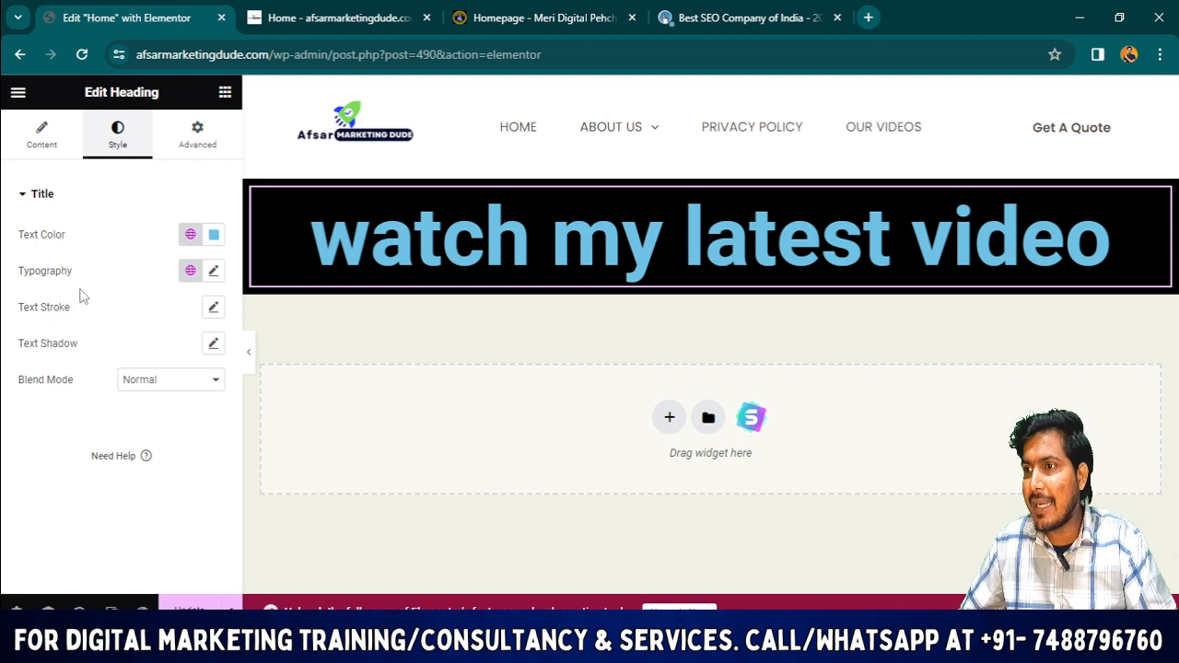
pyautogui.click(214, 236)
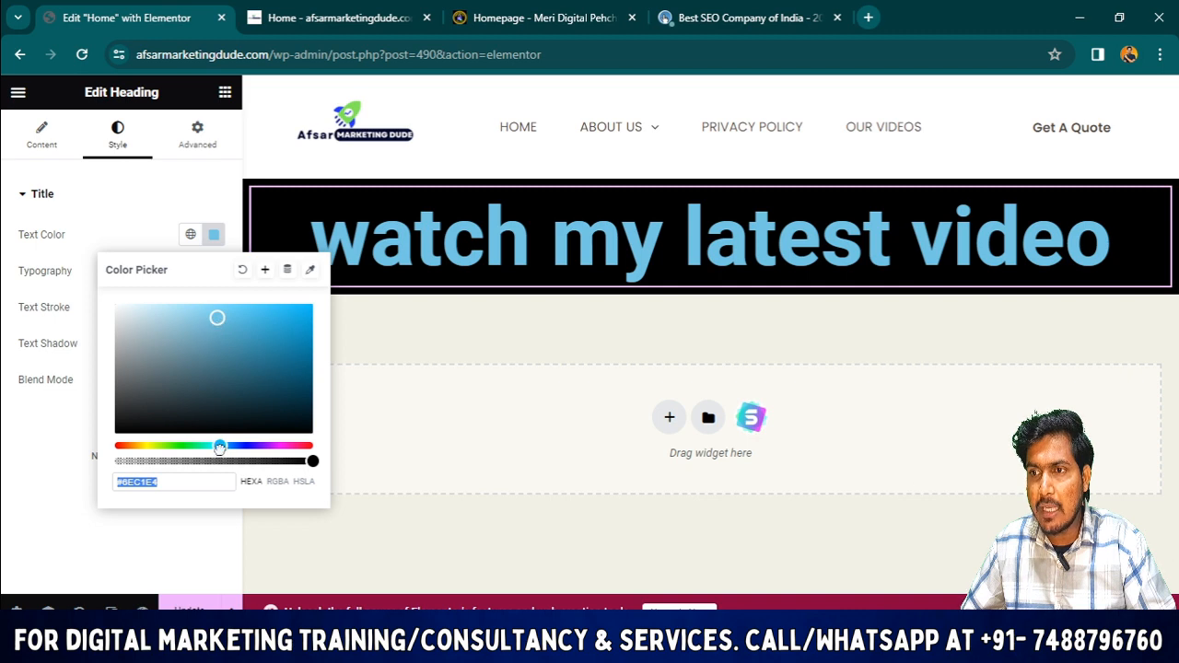
pyautogui.moveTo(220, 448); pyautogui.dragTo(142, 447)
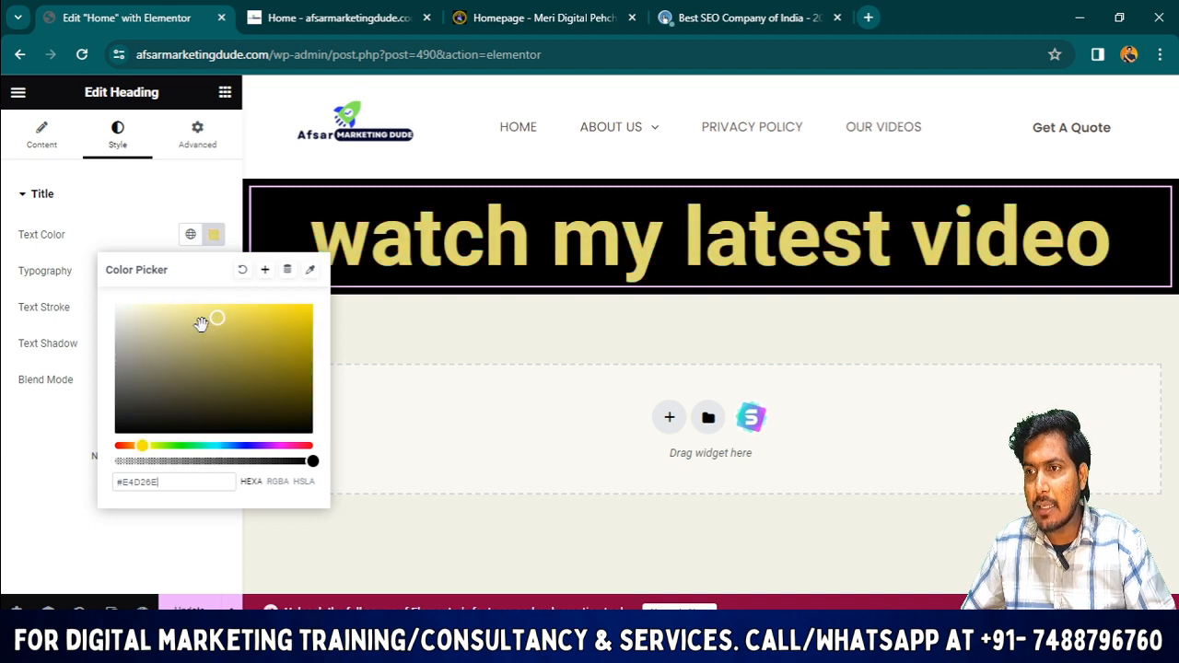
pyautogui.moveTo(221, 319); pyautogui.dragTo(303, 288)
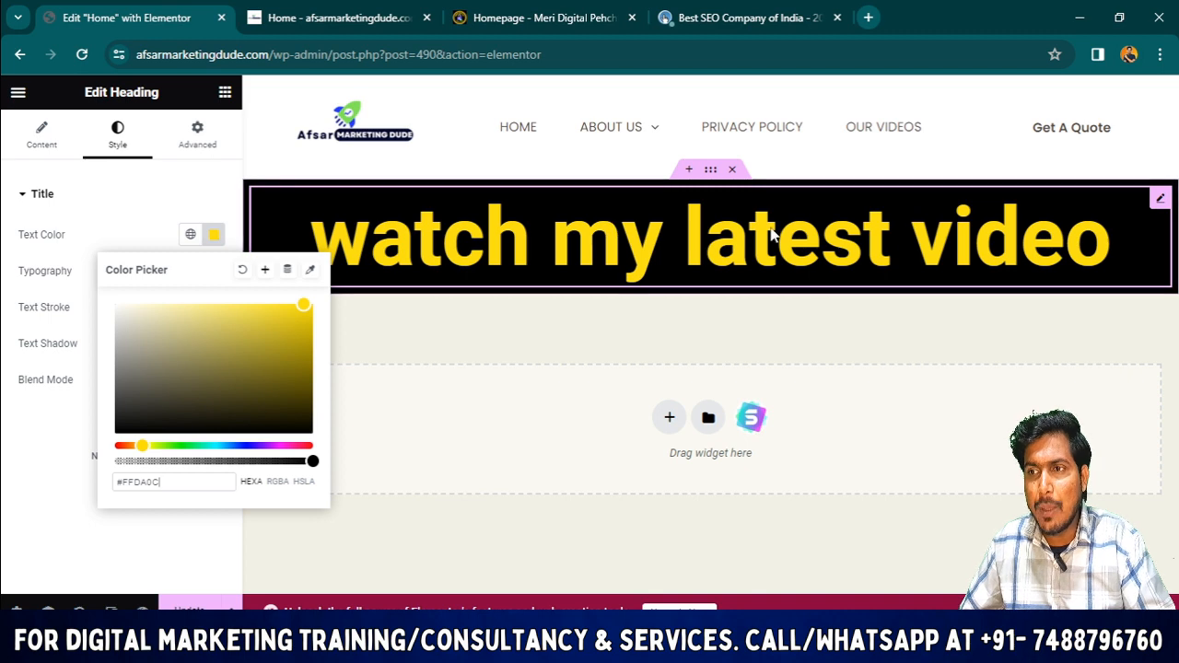
pyautogui.click(242, 272)
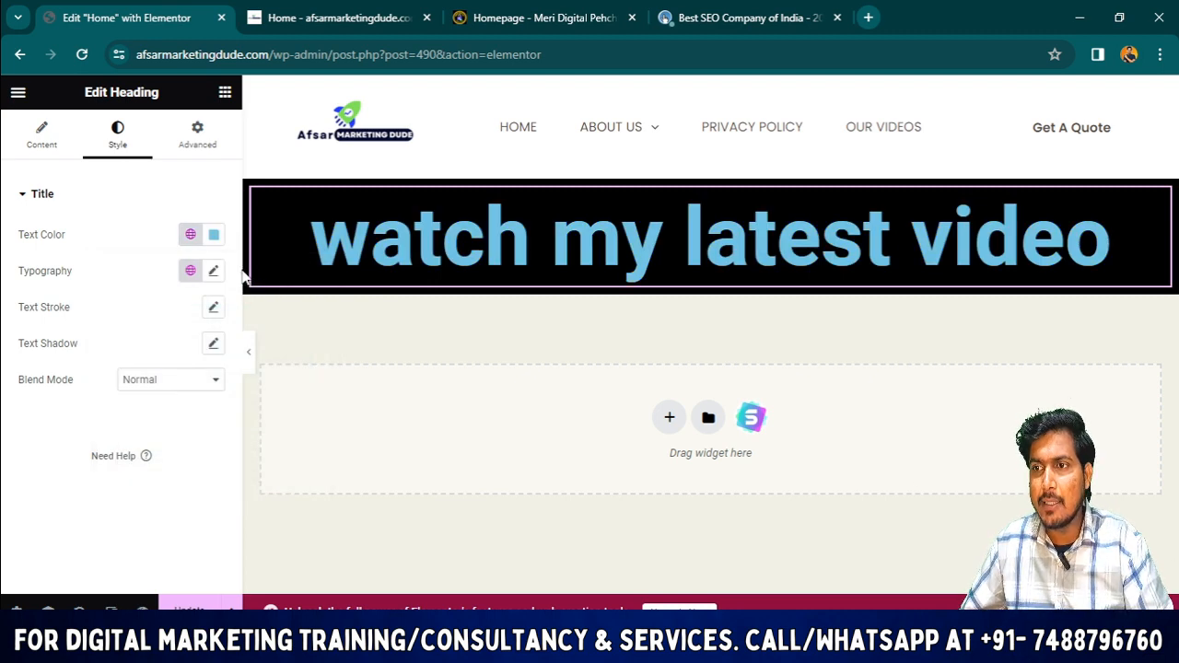
# Change the heading's text color to a fully saturated orange
pyautogui.click(214, 234)
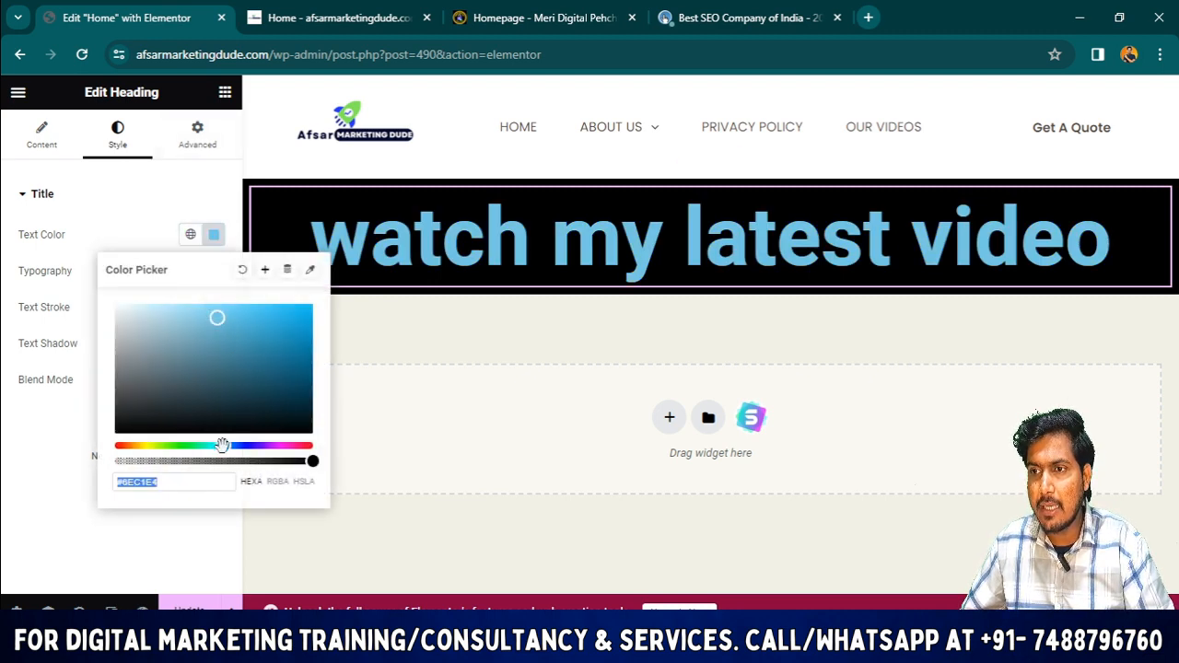
pyautogui.moveTo(222, 446); pyautogui.dragTo(151, 448)
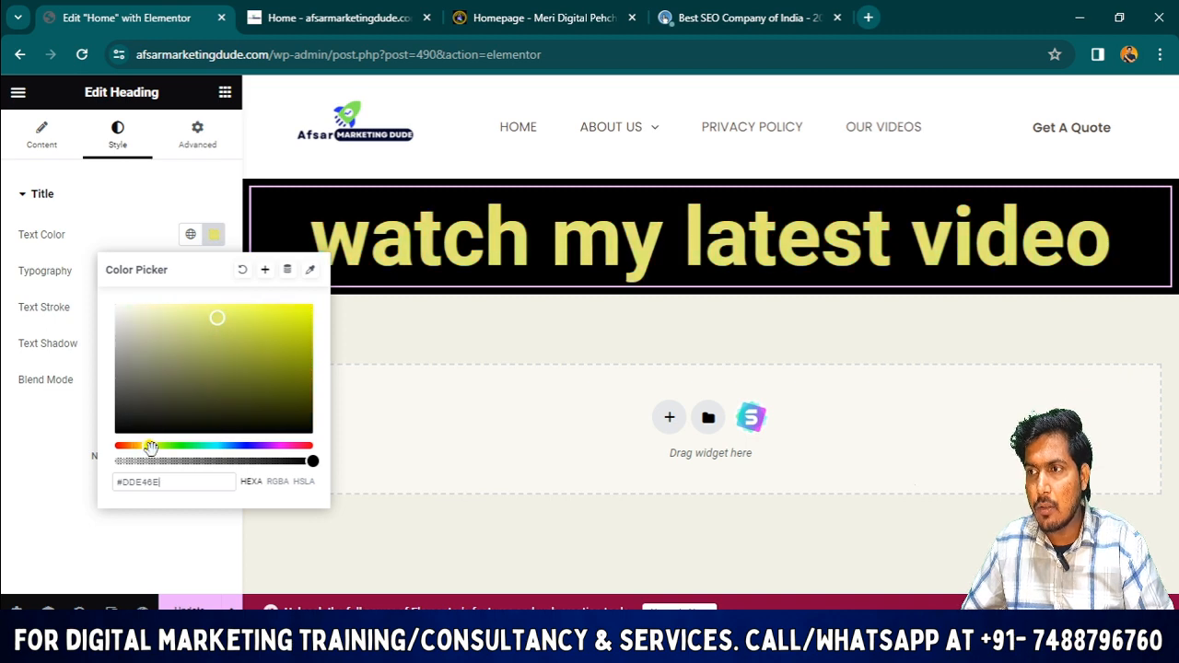
pyautogui.moveTo(208, 318); pyautogui.dragTo(316, 266)
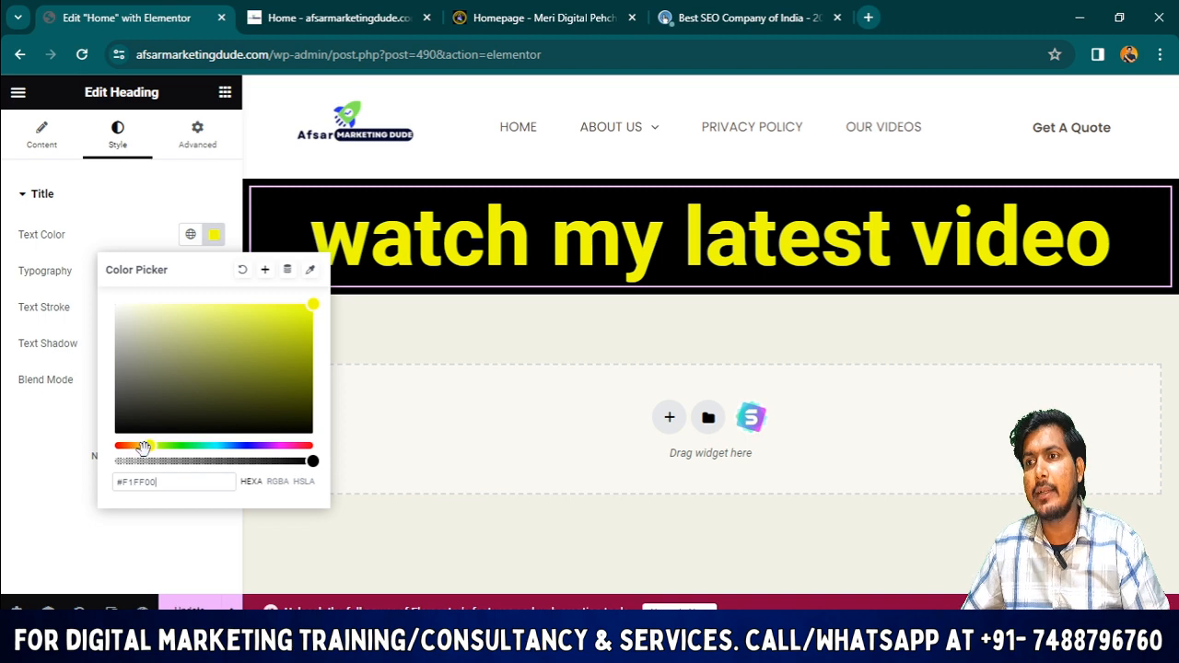
pyautogui.moveTo(143, 447); pyautogui.dragTo(136, 448)
pyautogui.click(194, 189)
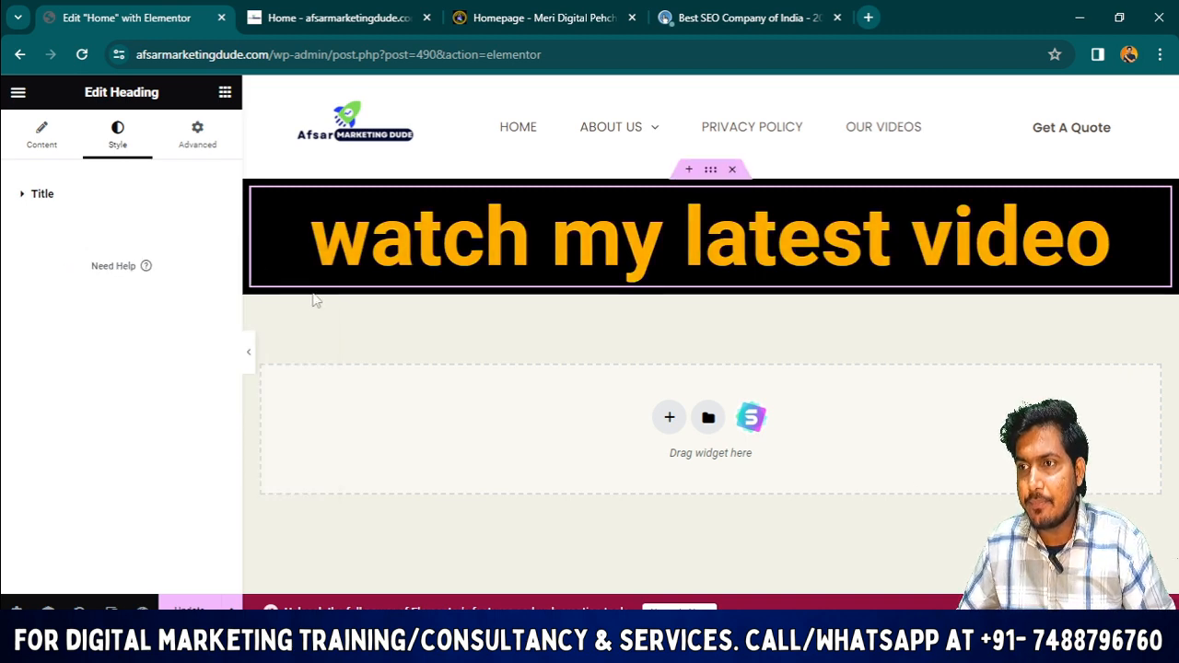
pyautogui.click(370, 238)
pyautogui.click(442, 243)
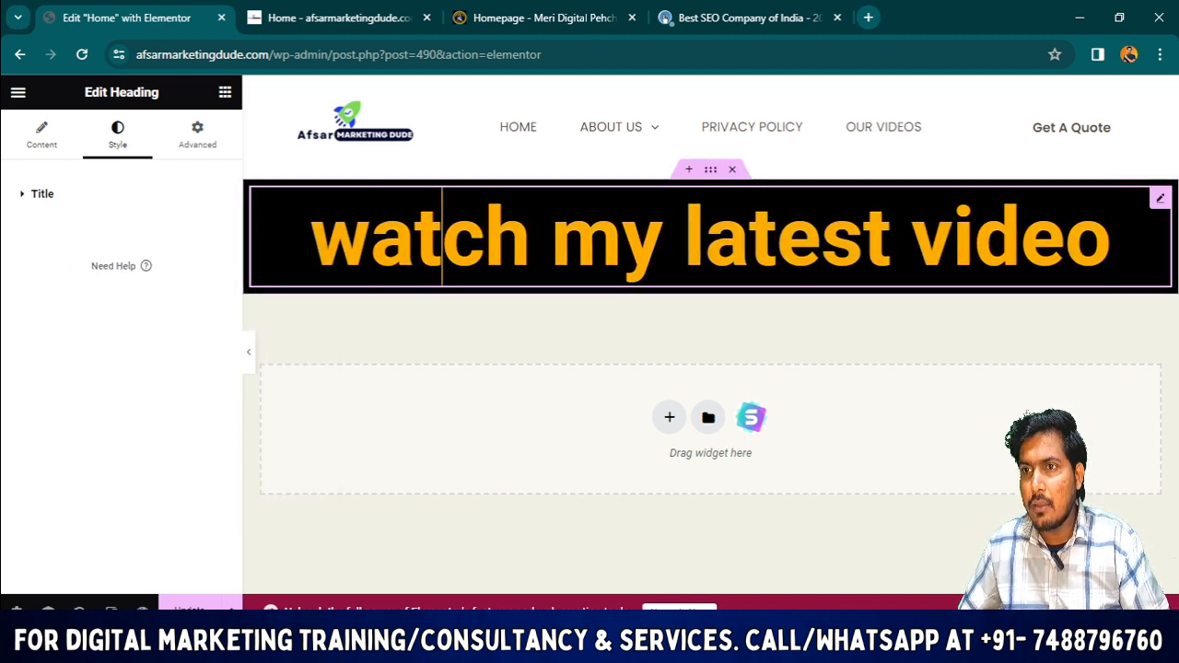
pyautogui.click(529, 166)
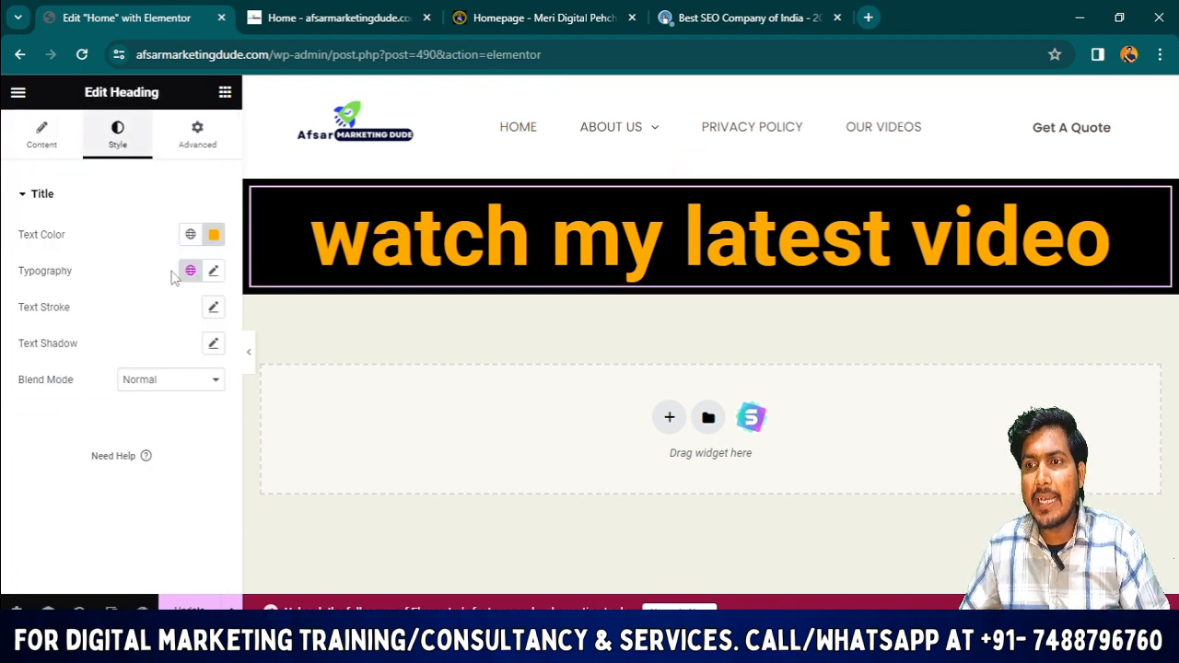
# Set the heading's font family to Noto Sans Bengali and its font size to 84 px
pyautogui.click(214, 273)
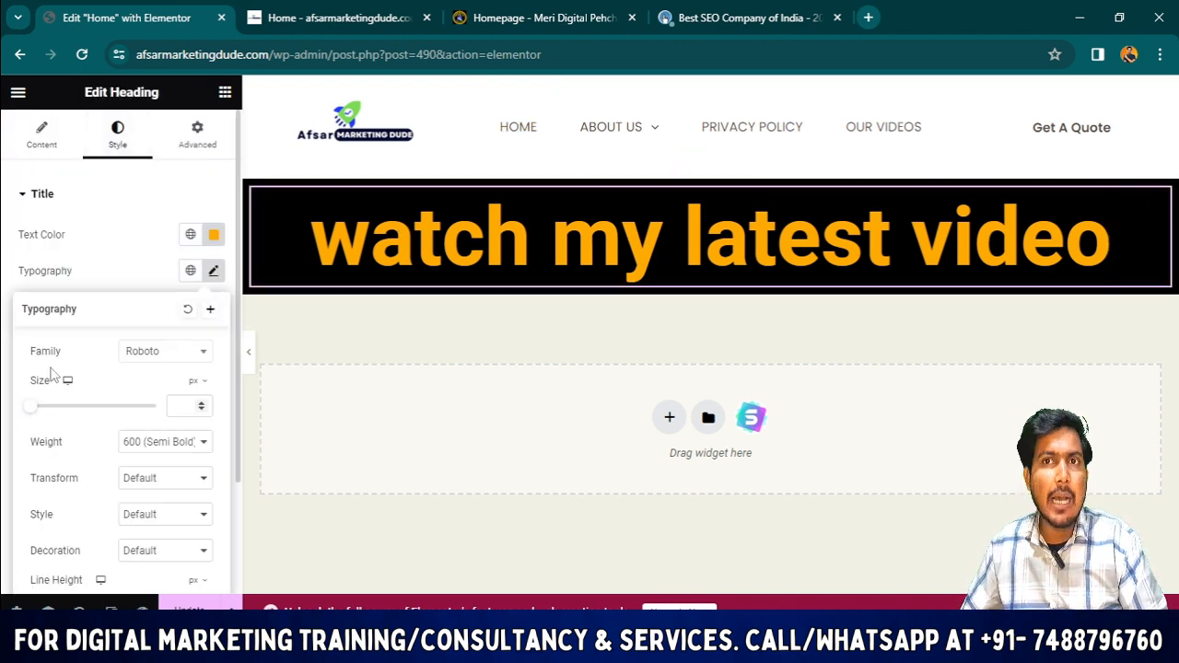
pyautogui.scroll(-2, 55, 387)
pyautogui.scroll(1, 101, 488)
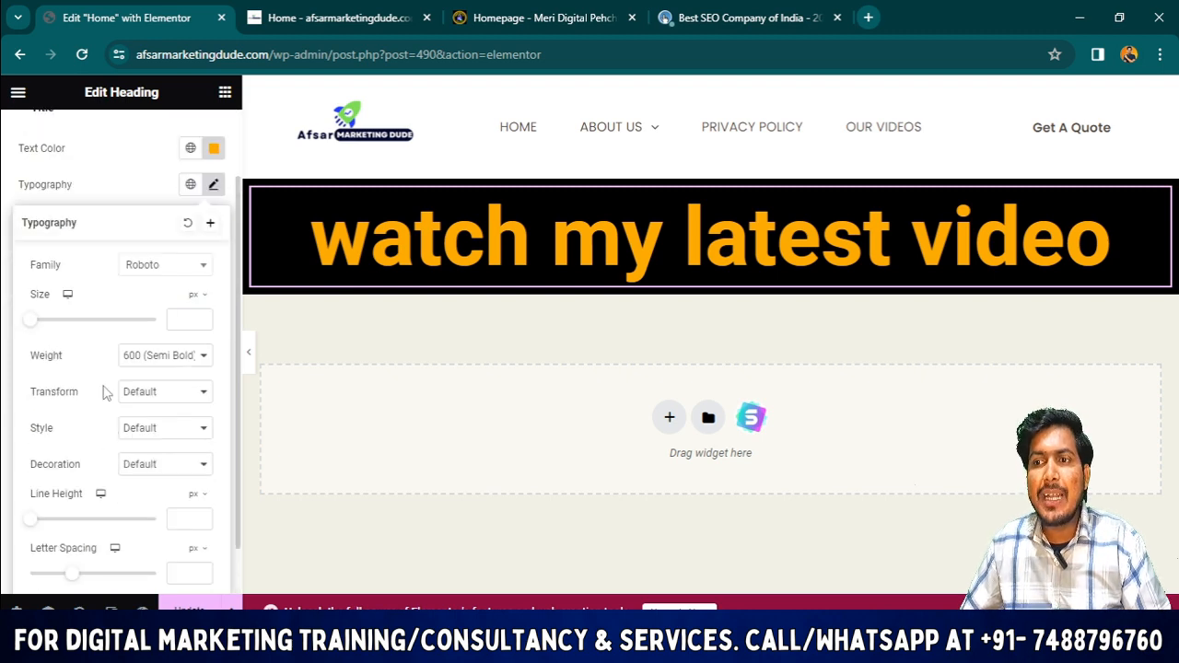
pyautogui.scroll(2, 106, 394)
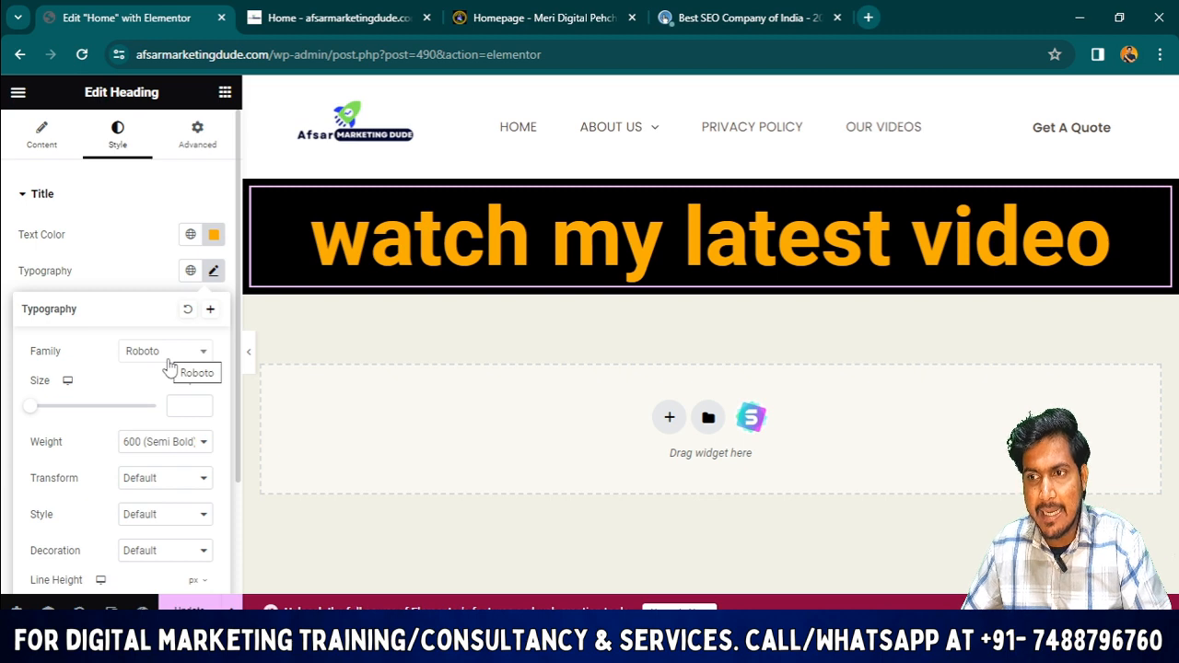
pyautogui.click(204, 354)
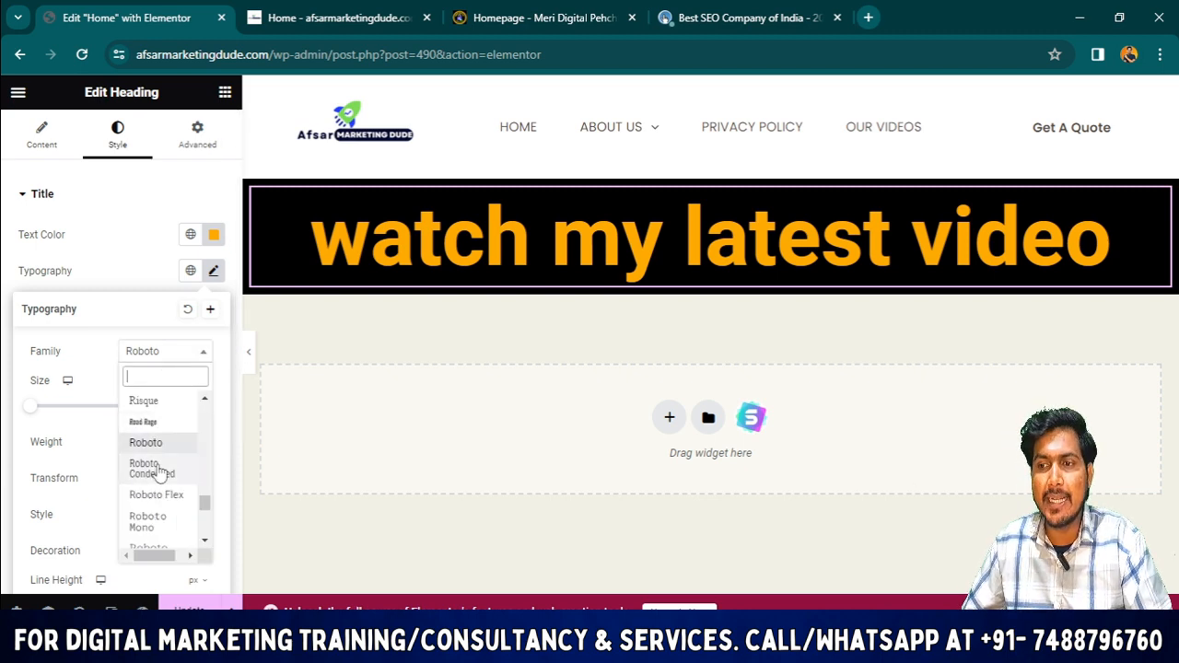
pyautogui.scroll(-6, 158, 472)
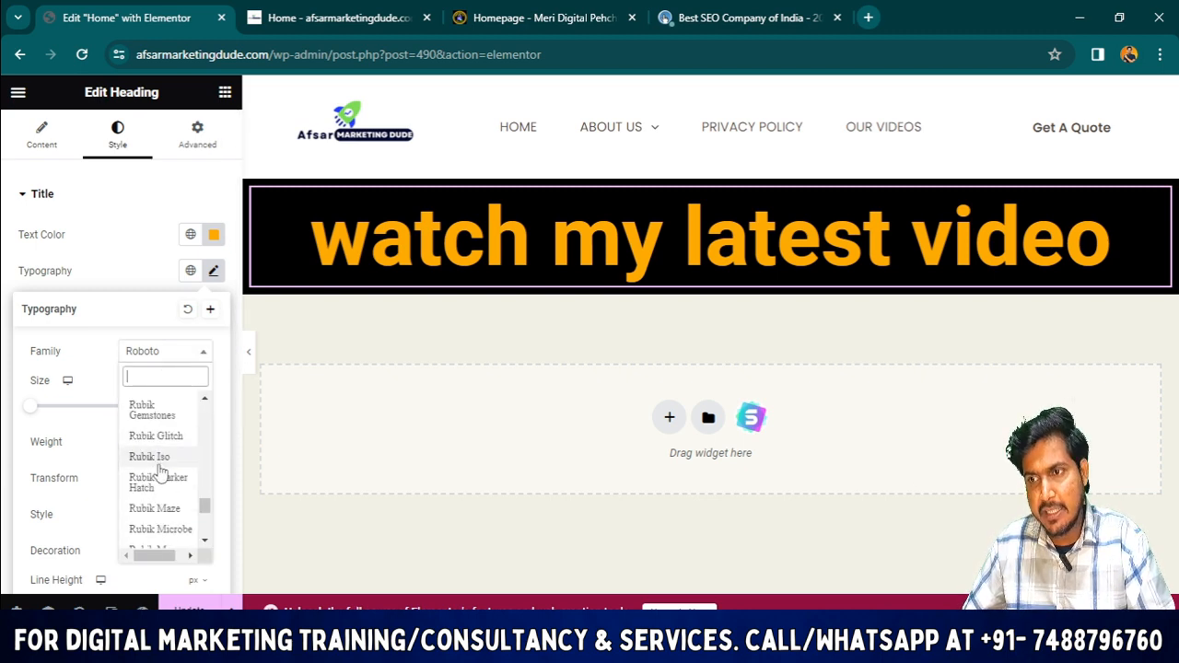
pyautogui.scroll(-8, 158, 472)
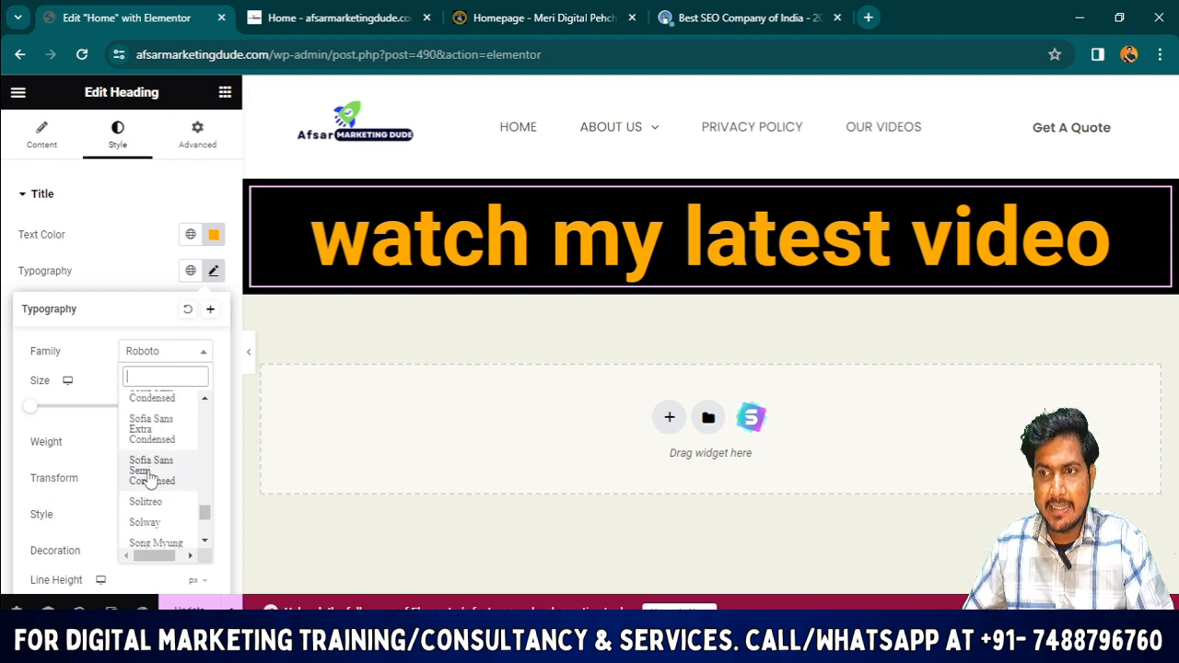
pyautogui.scroll(-5, 150, 474)
pyautogui.scroll(7, 150, 474)
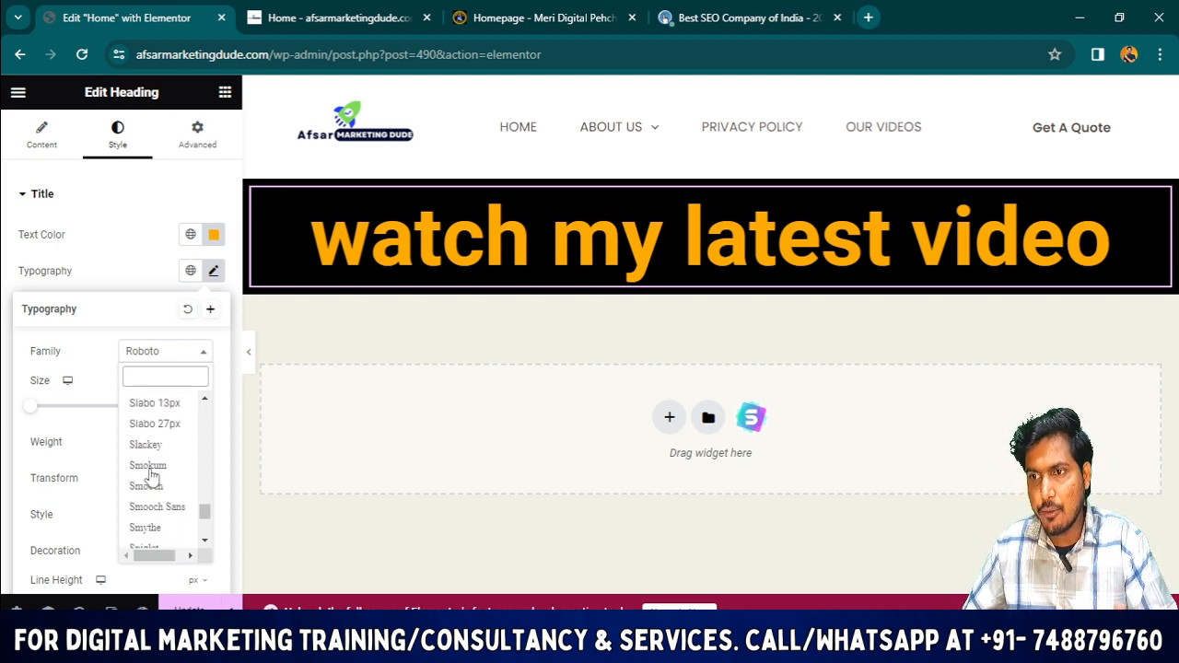
pyautogui.scroll(15, 150, 474)
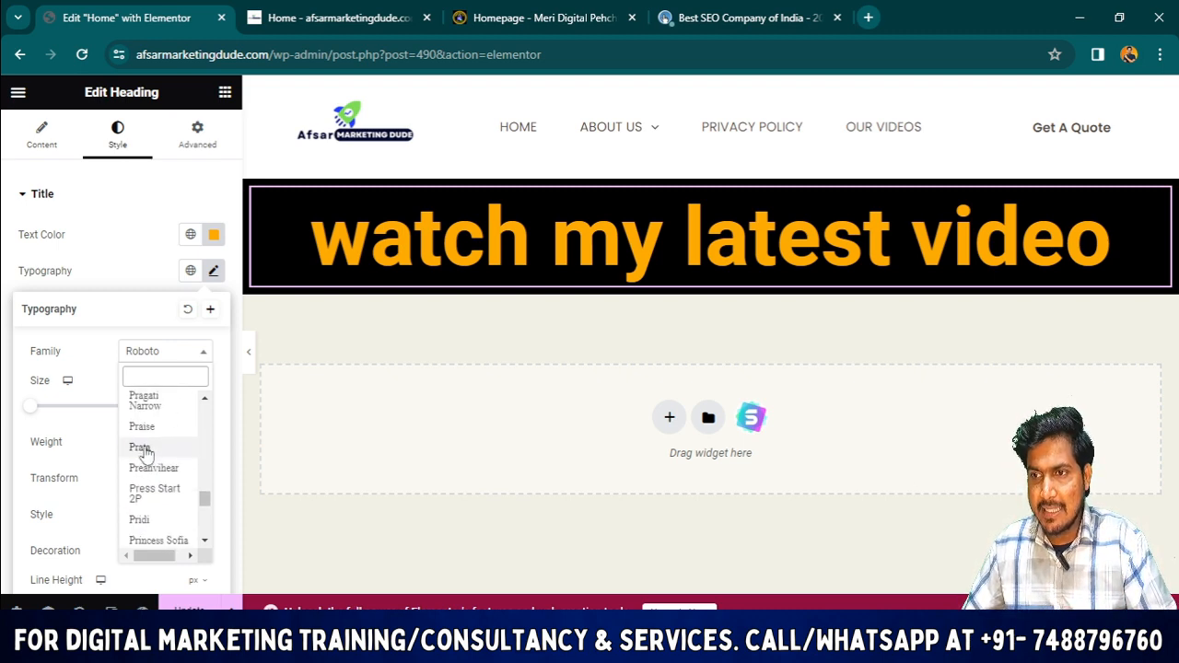
pyautogui.scroll(15, 145, 453)
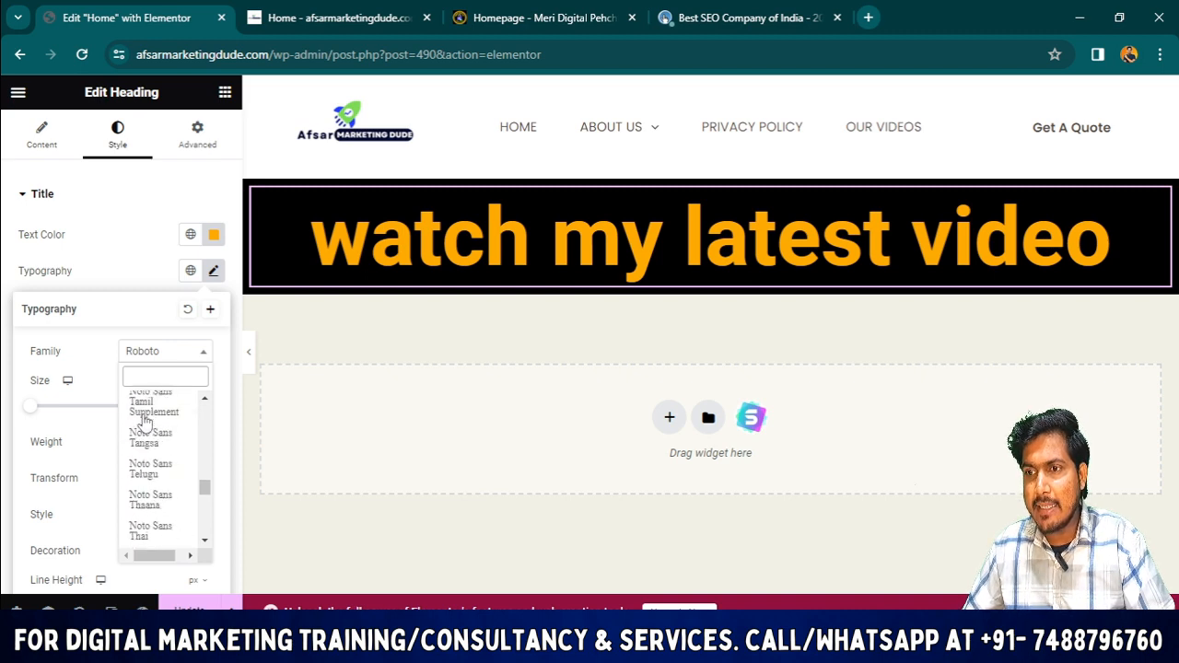
pyautogui.scroll(15, 145, 421)
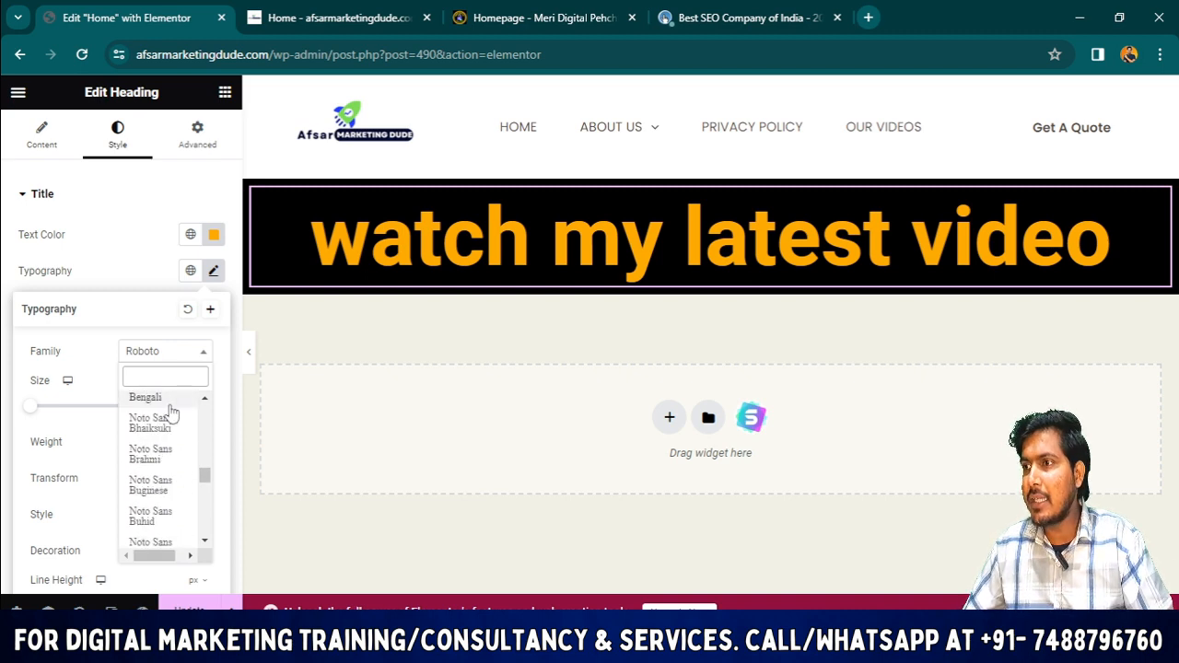
pyautogui.click(152, 396)
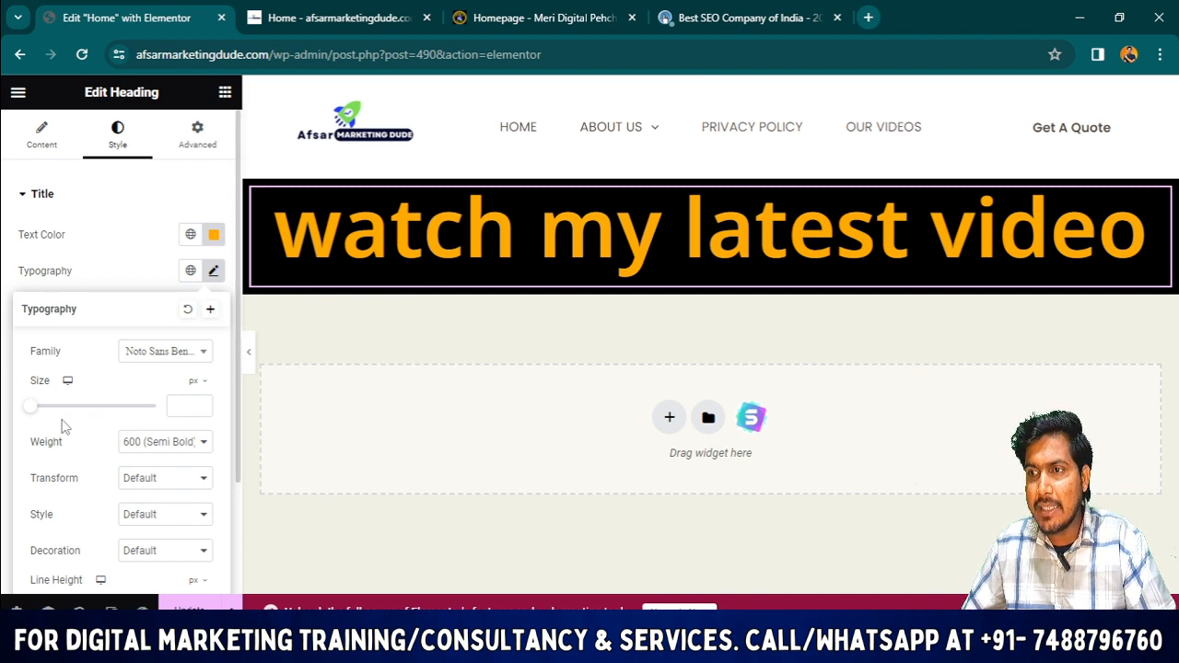
pyautogui.moveTo(32, 417); pyautogui.dragTo(83, 428)
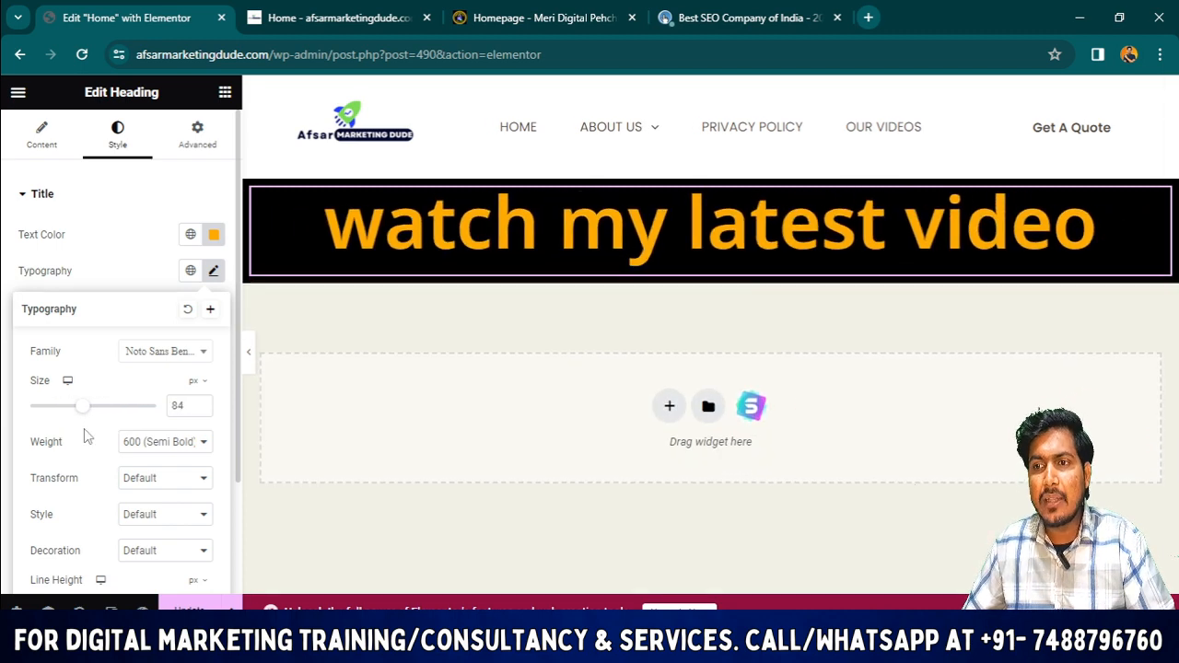
# Try the 100 (Thin), 200 (Extra Light) and 400 (Normal) weights on the heading, and return it to 600 (Semi Bold)
pyautogui.scroll(-1, 65, 458)
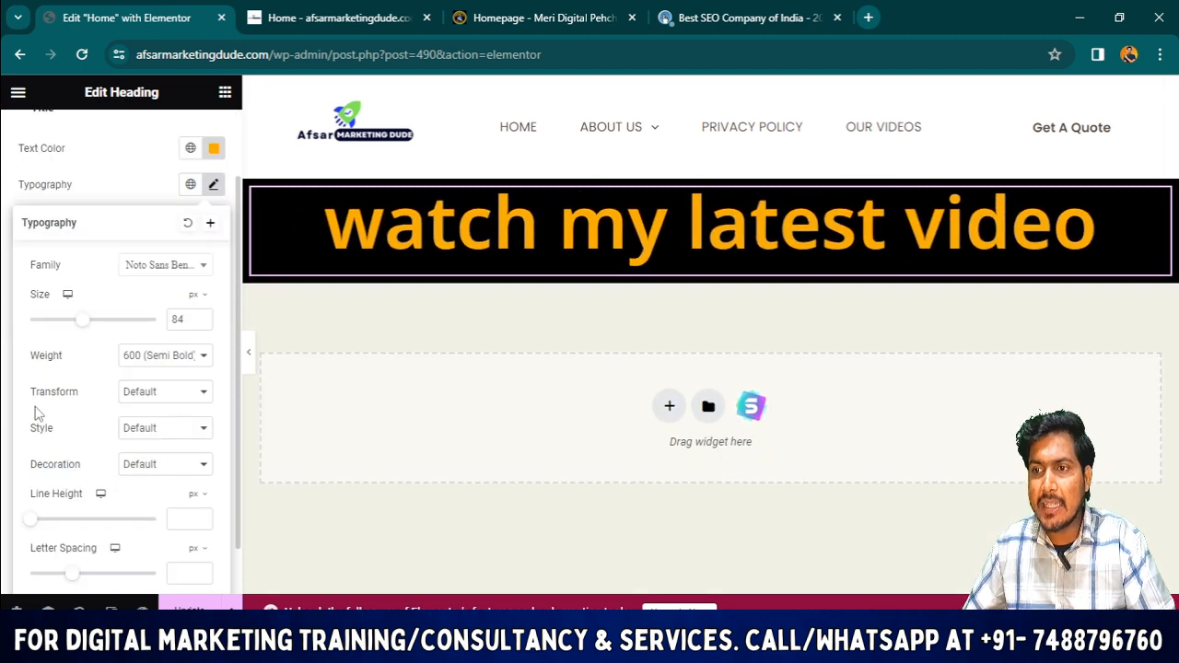
pyautogui.click(157, 357)
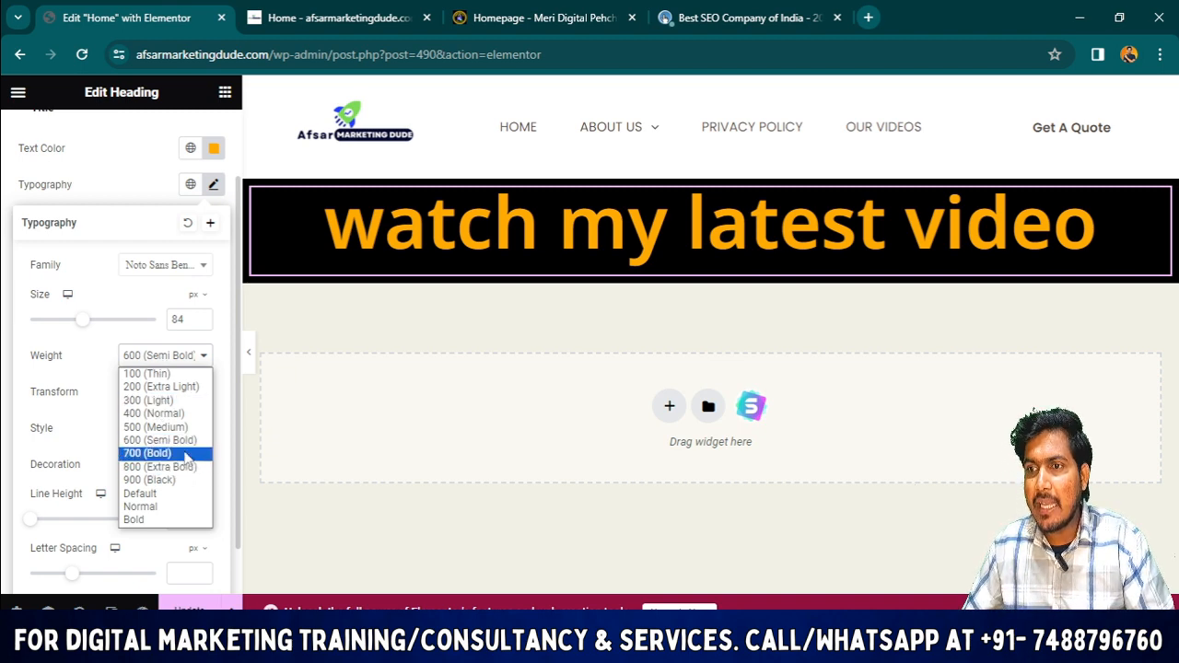
pyautogui.click(162, 373)
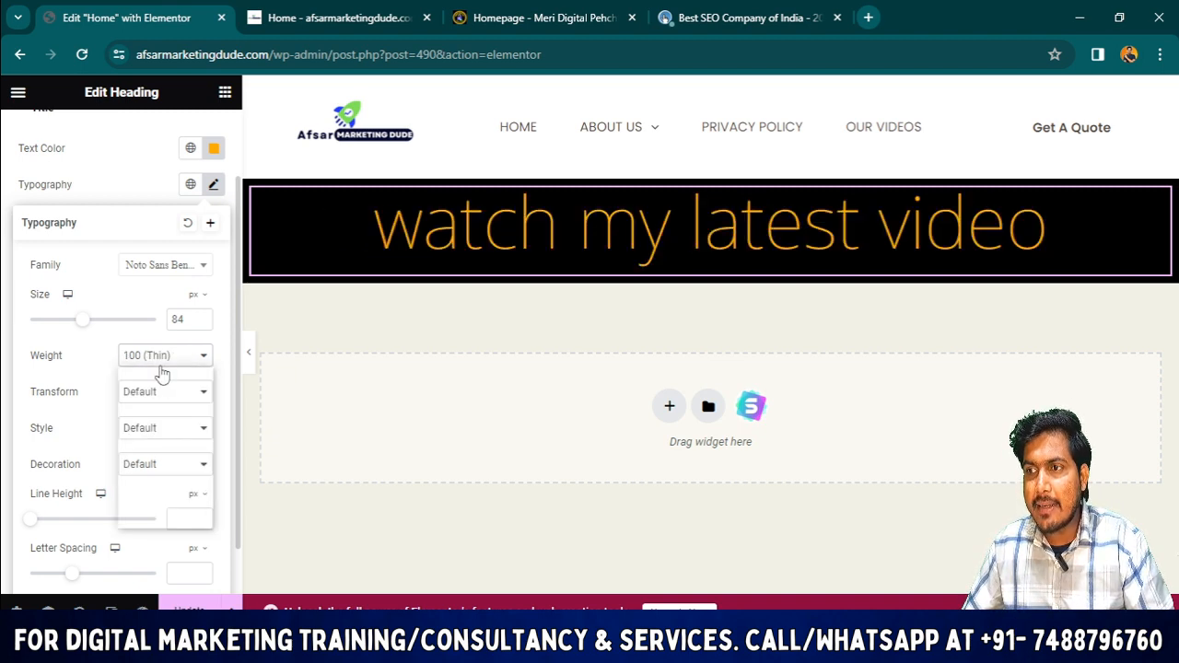
pyautogui.click(160, 361)
pyautogui.click(163, 388)
pyautogui.click(163, 359)
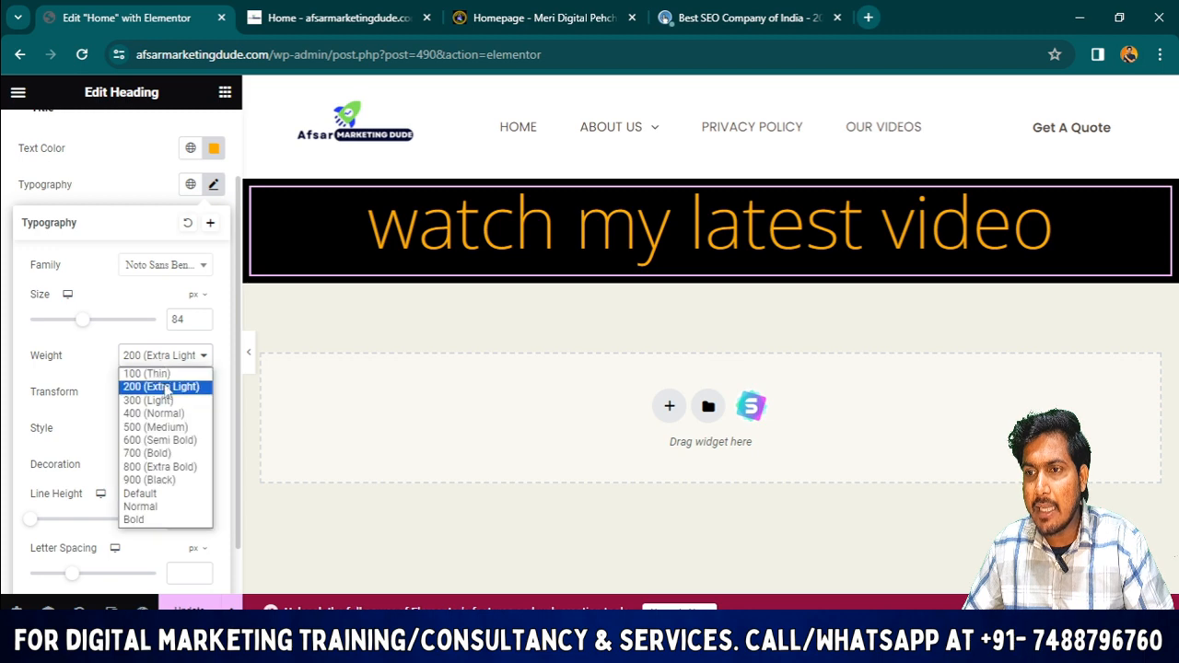
pyautogui.click(171, 412)
pyautogui.click(171, 366)
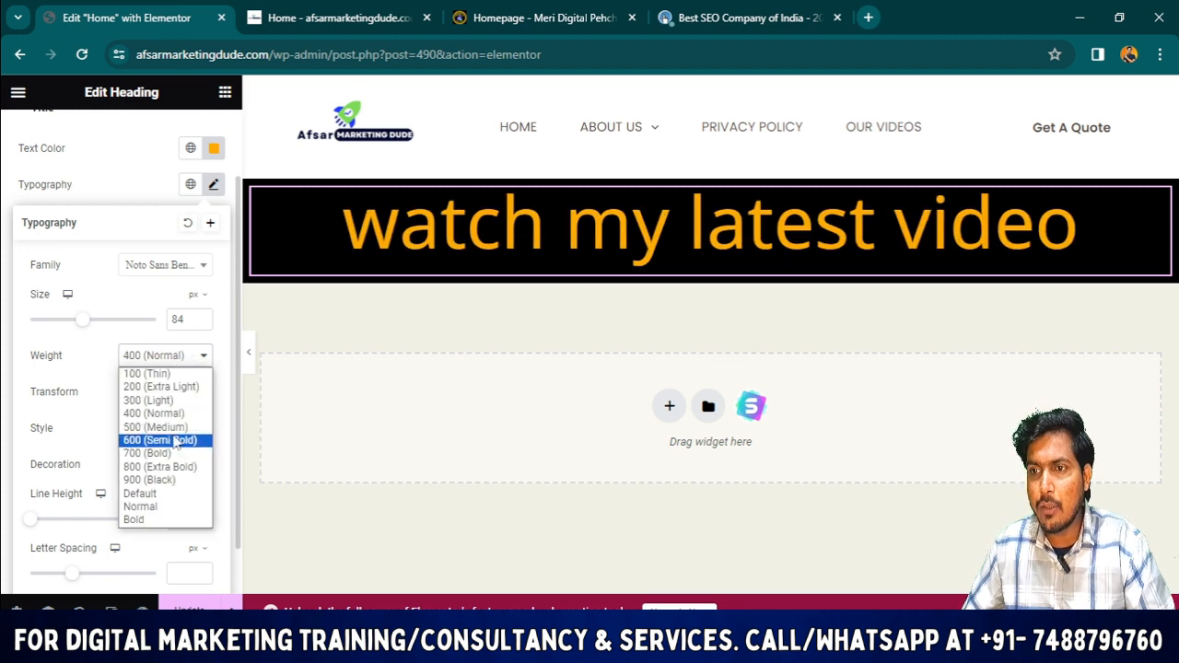
pyautogui.click(172, 439)
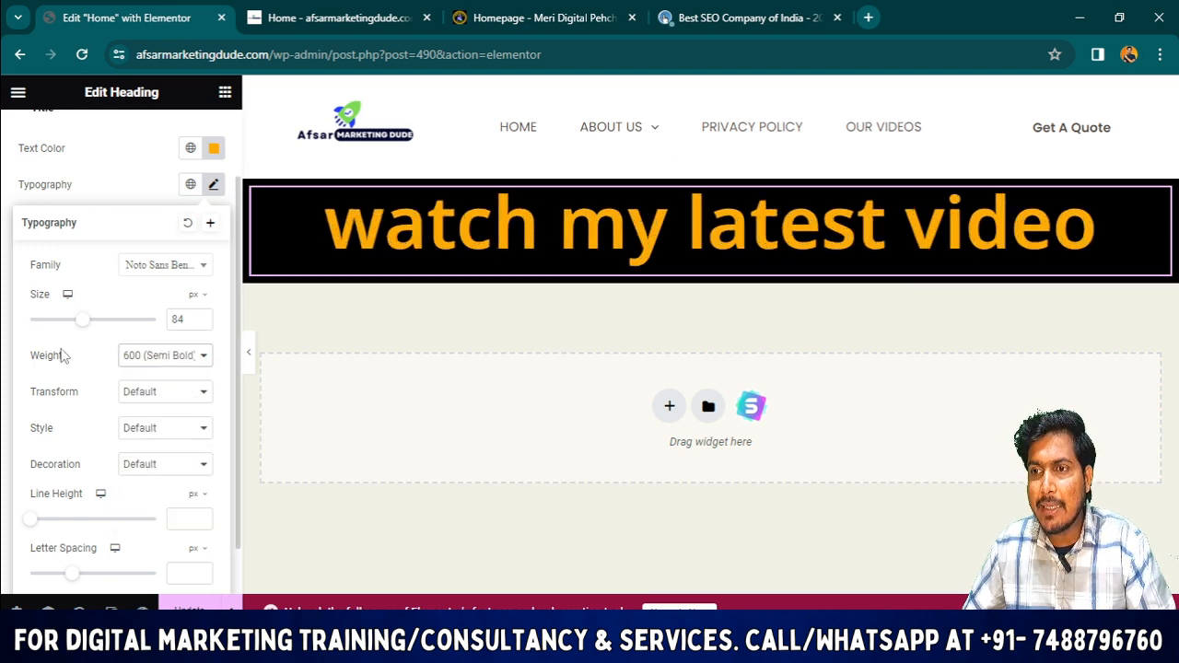
# Try the Uppercase and Lowercase text transforms on the heading, and set its transform to Capitalize
pyautogui.click(168, 433)
pyautogui.click(157, 394)
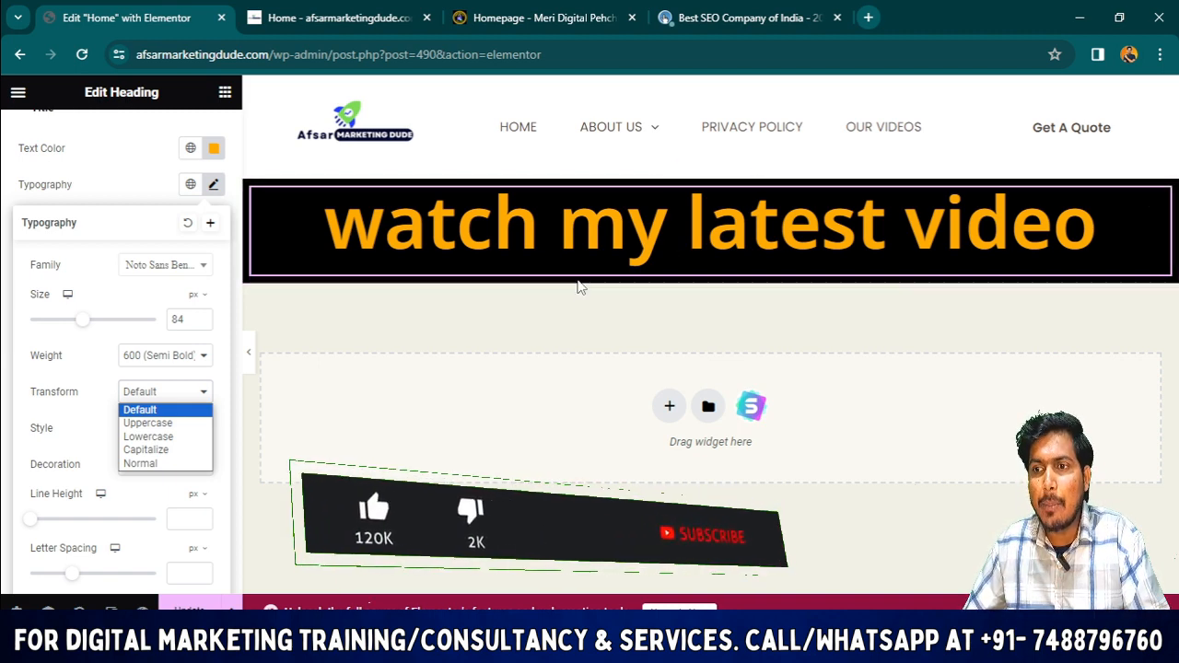
pyautogui.click(152, 424)
pyautogui.click(124, 391)
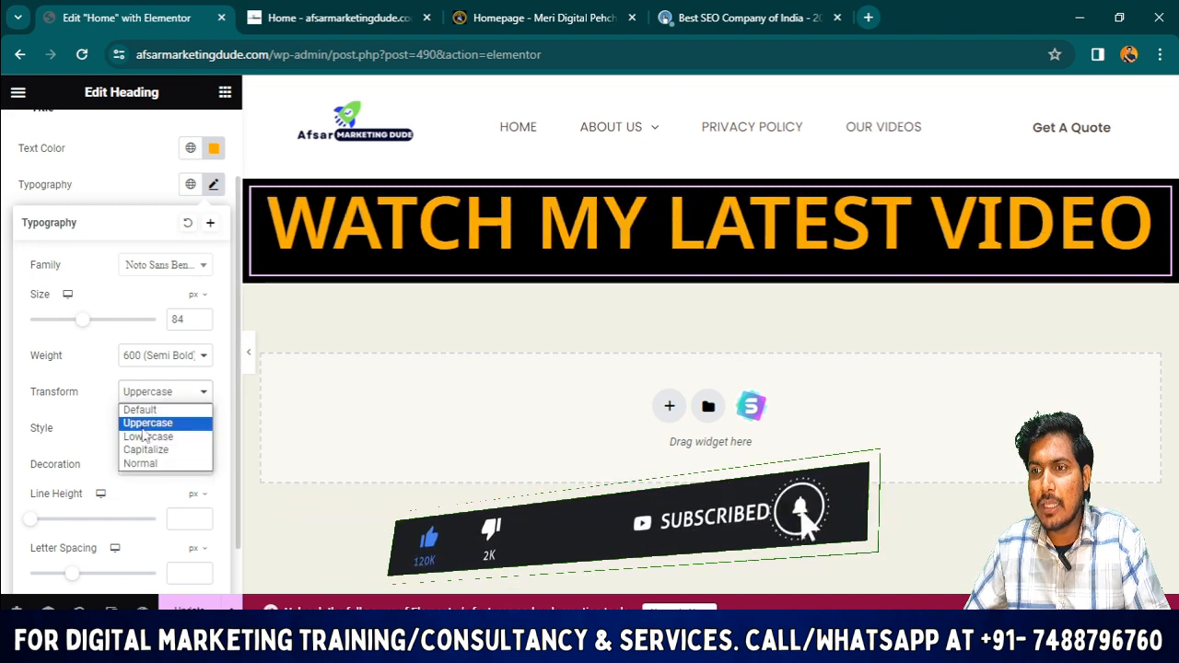
pyautogui.click(146, 435)
pyautogui.click(164, 392)
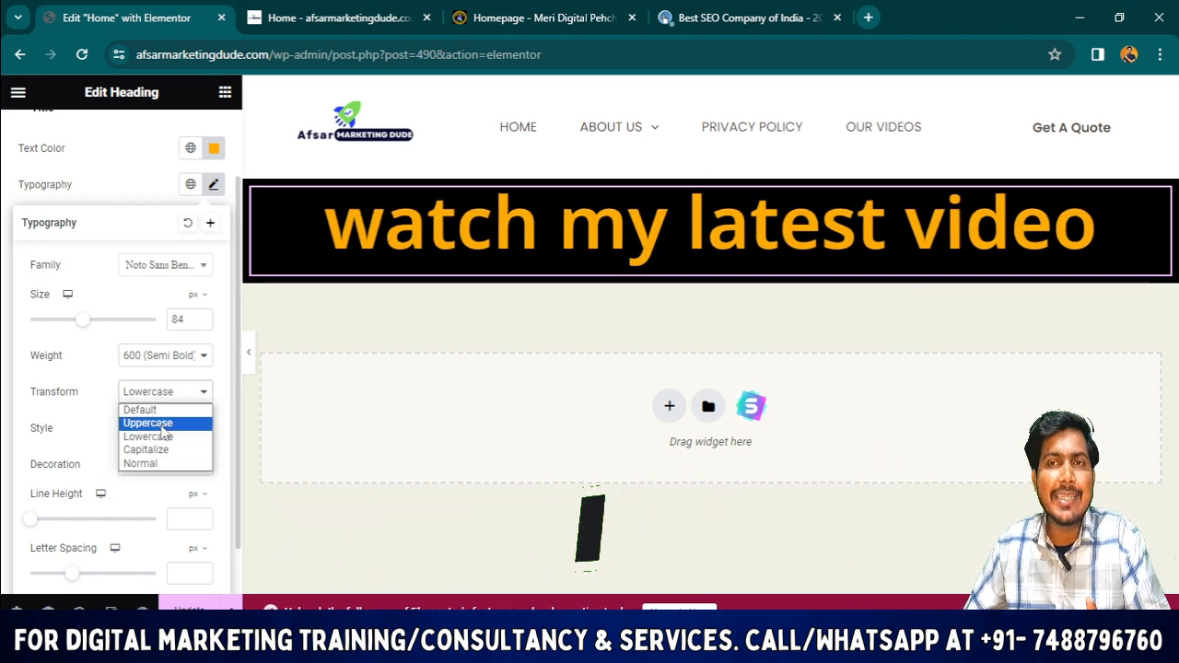
pyautogui.click(157, 451)
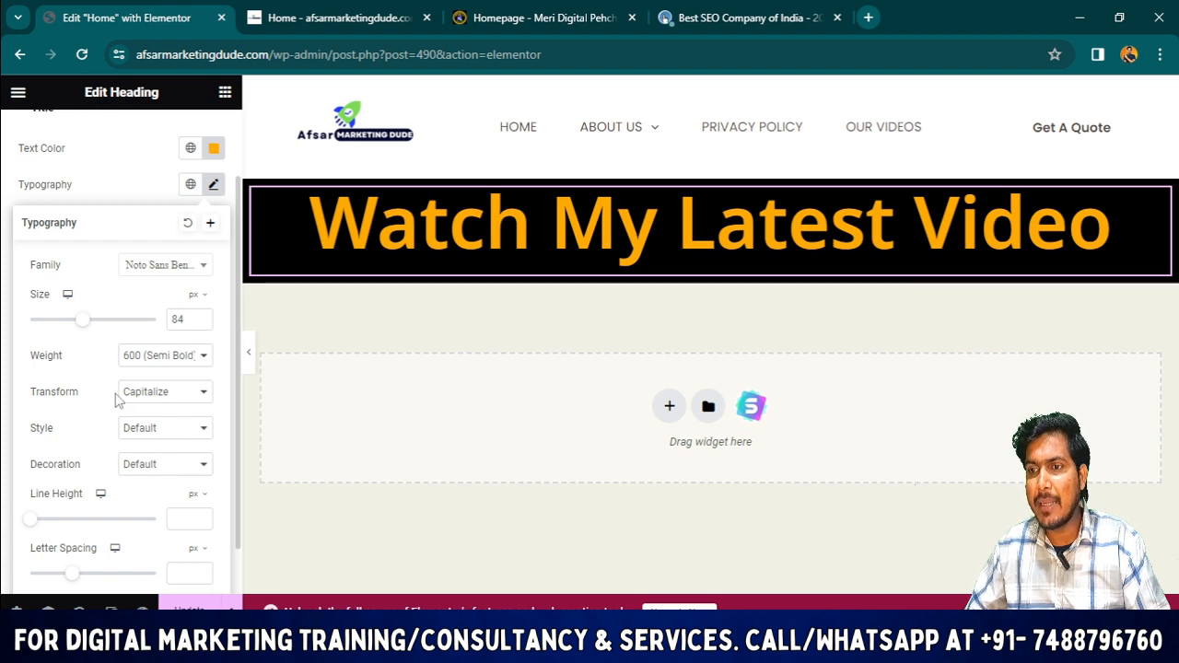
pyautogui.click(164, 396)
pyautogui.click(164, 401)
pyautogui.click(164, 400)
pyautogui.click(164, 401)
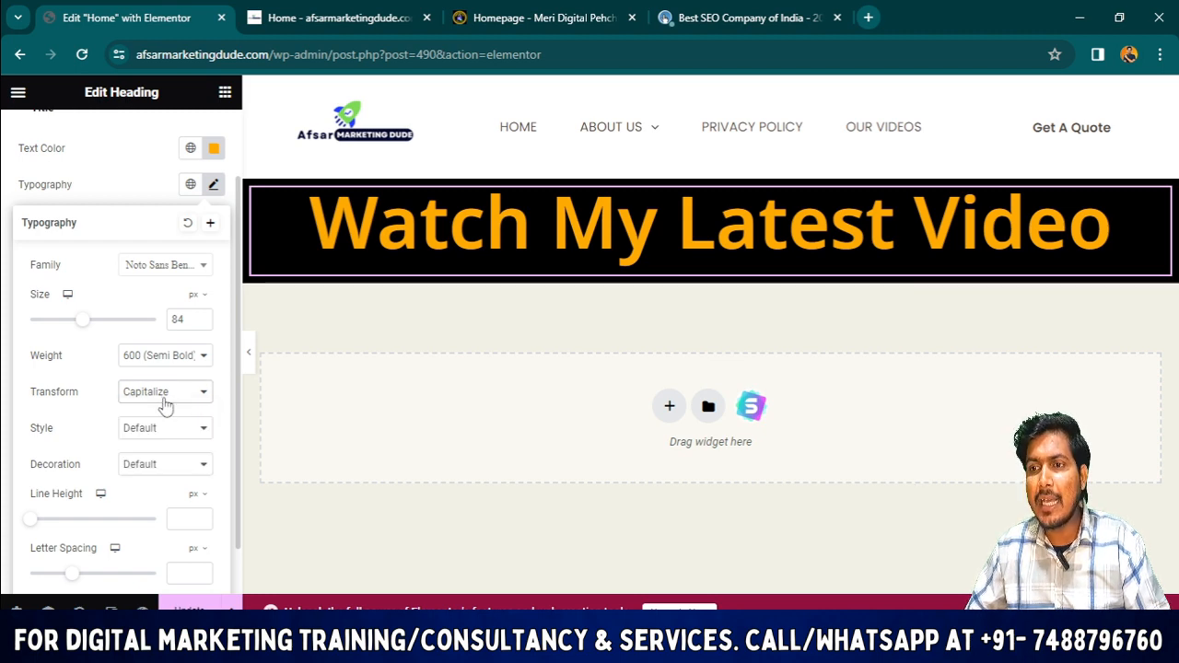
# Try the Italic and Oblique font styles on the heading, and set its style to Normal
pyautogui.click(159, 439)
pyautogui.click(158, 458)
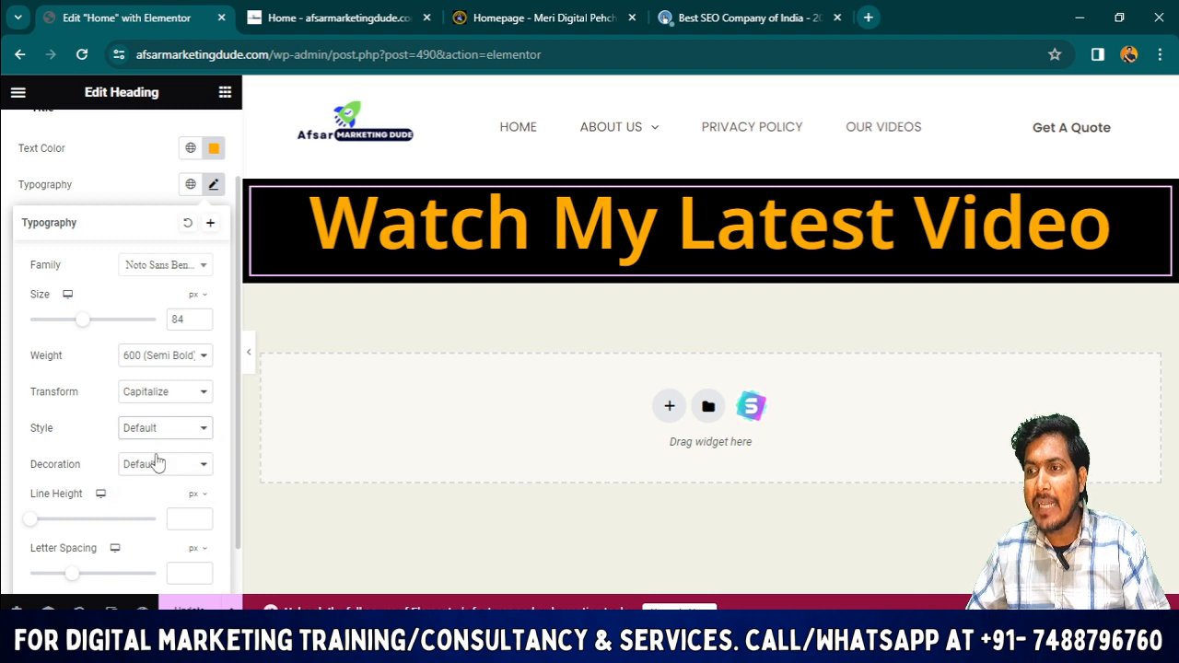
pyautogui.click(155, 437)
pyautogui.click(158, 472)
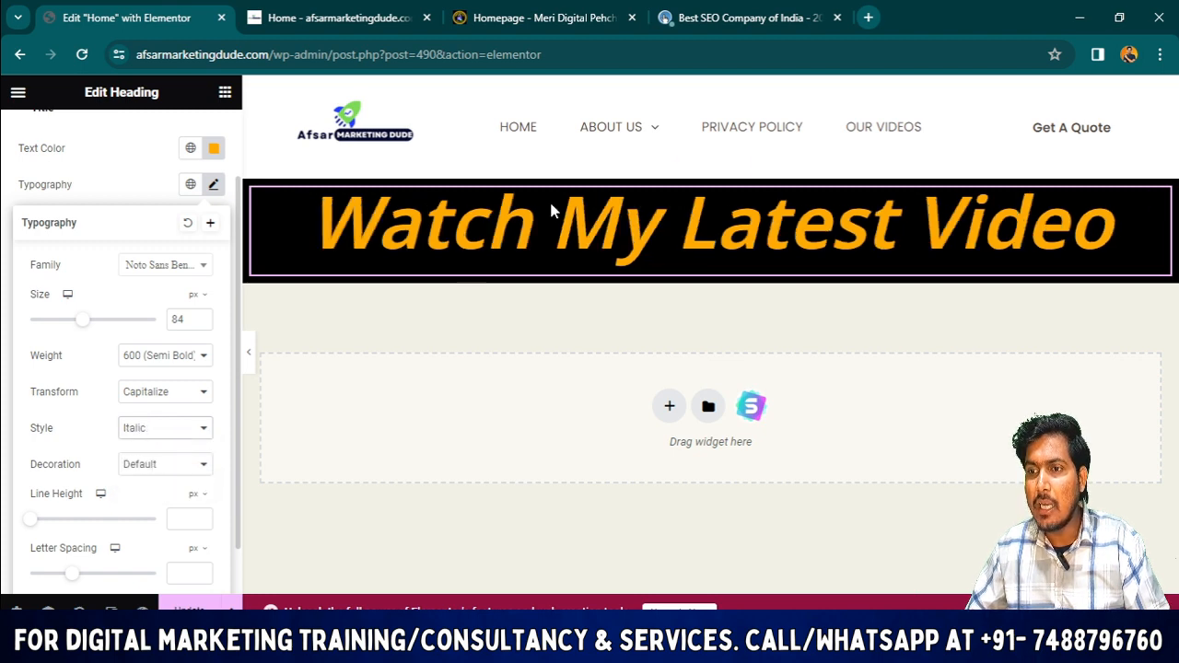
pyautogui.click(176, 434)
pyautogui.click(162, 485)
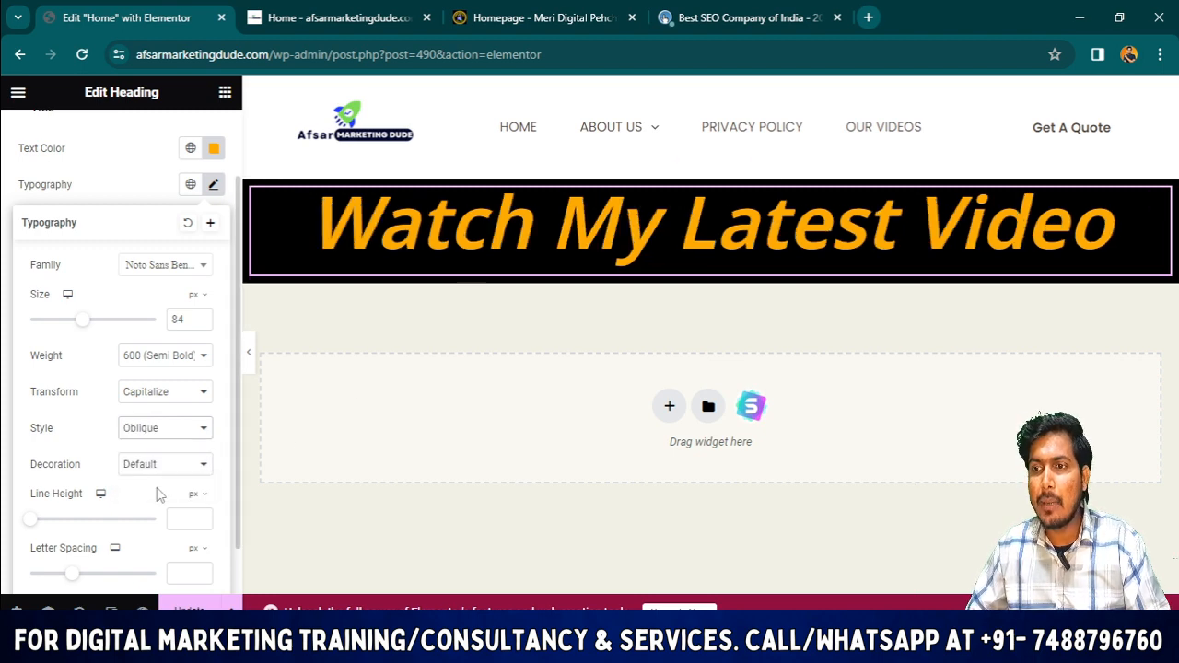
pyautogui.click(174, 437)
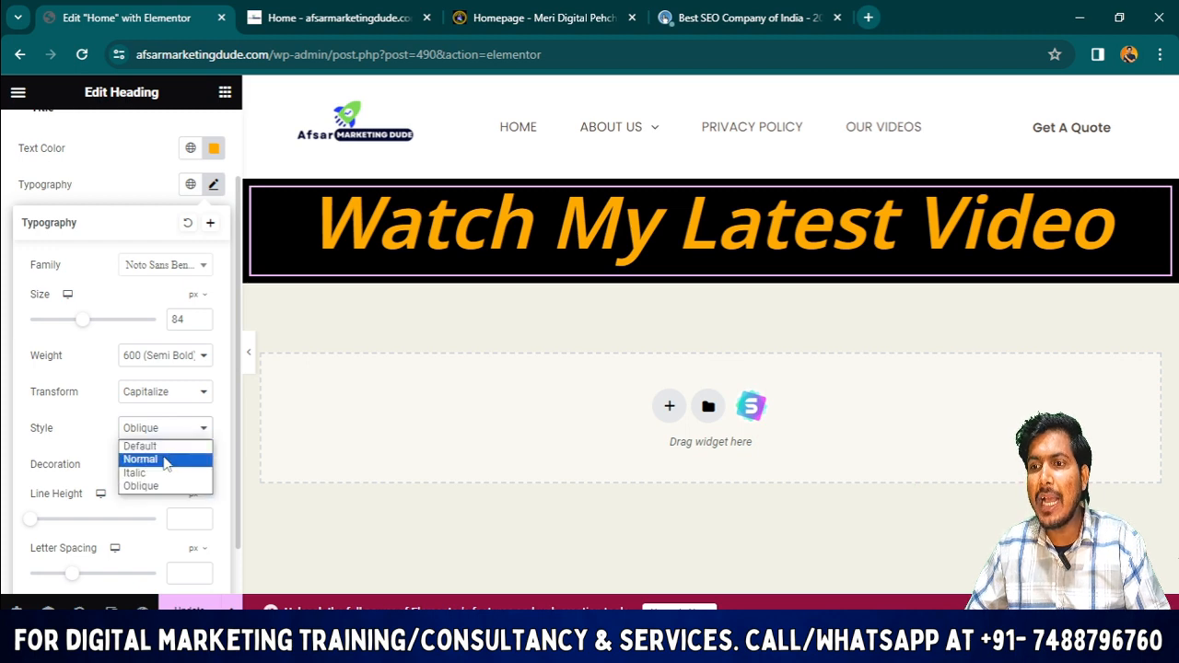
pyautogui.click(166, 458)
# Try the Underline and Overline text decorations on the heading
pyautogui.click(170, 468)
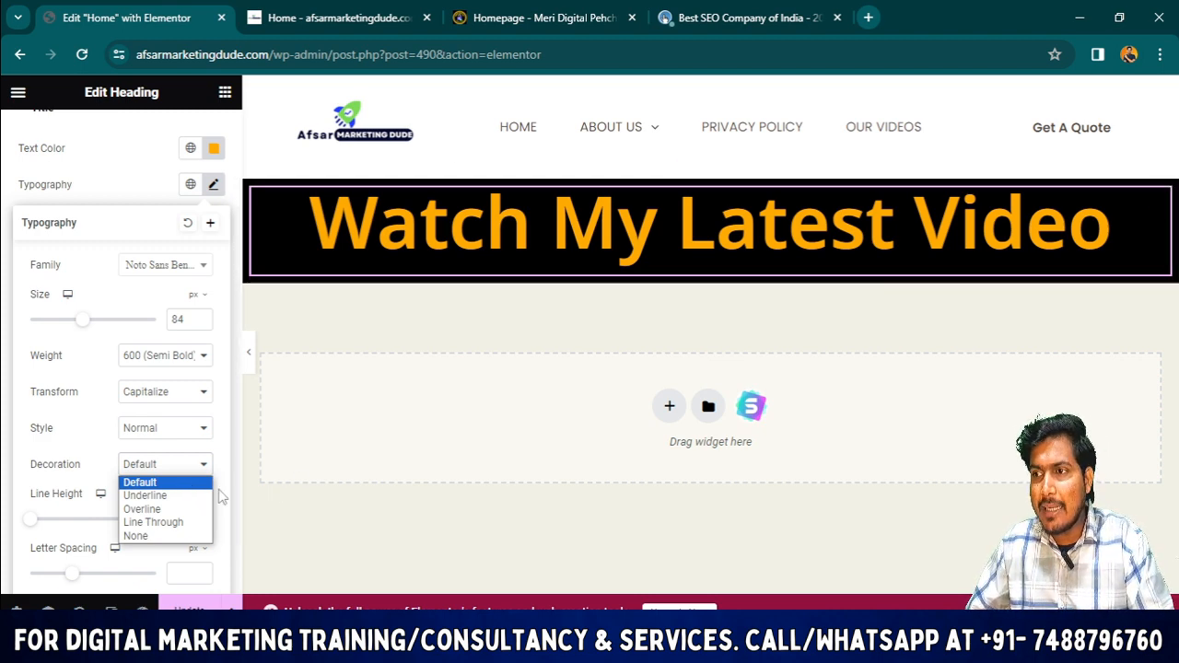
pyautogui.click(183, 498)
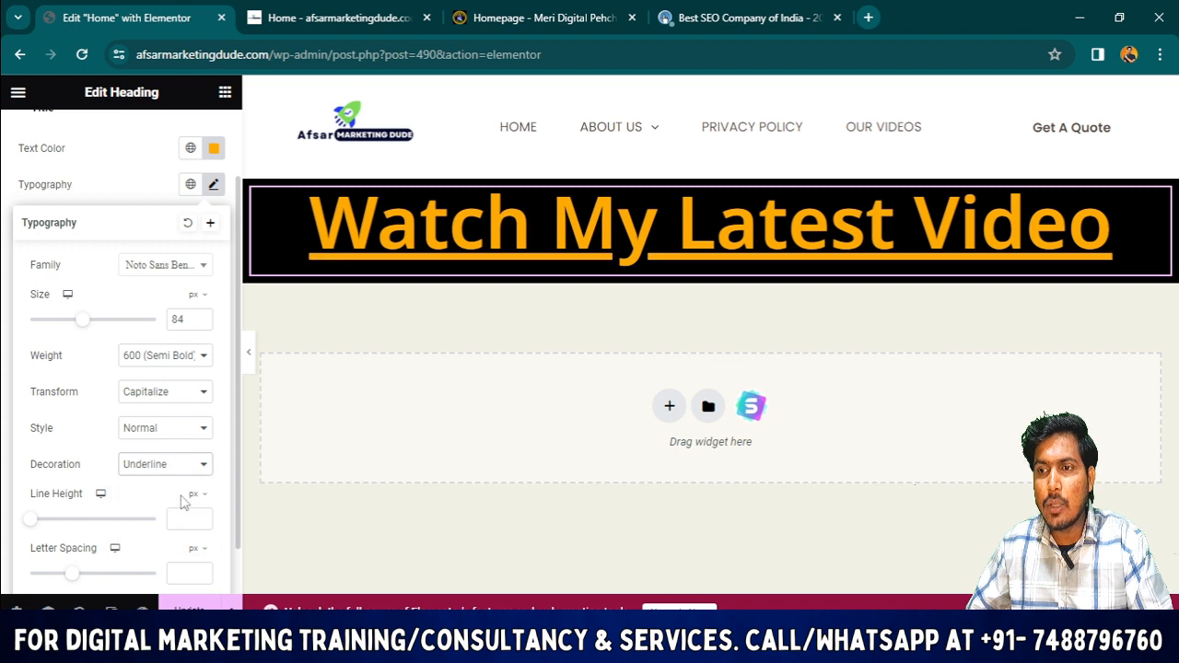
pyautogui.click(156, 464)
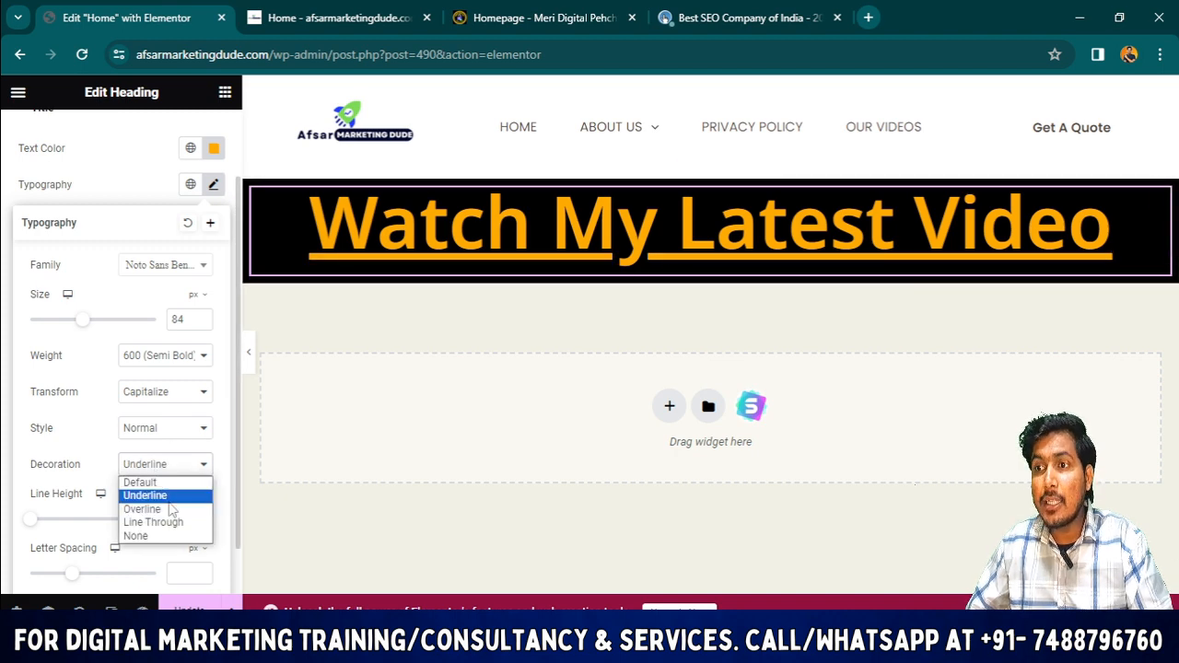
pyautogui.click(155, 512)
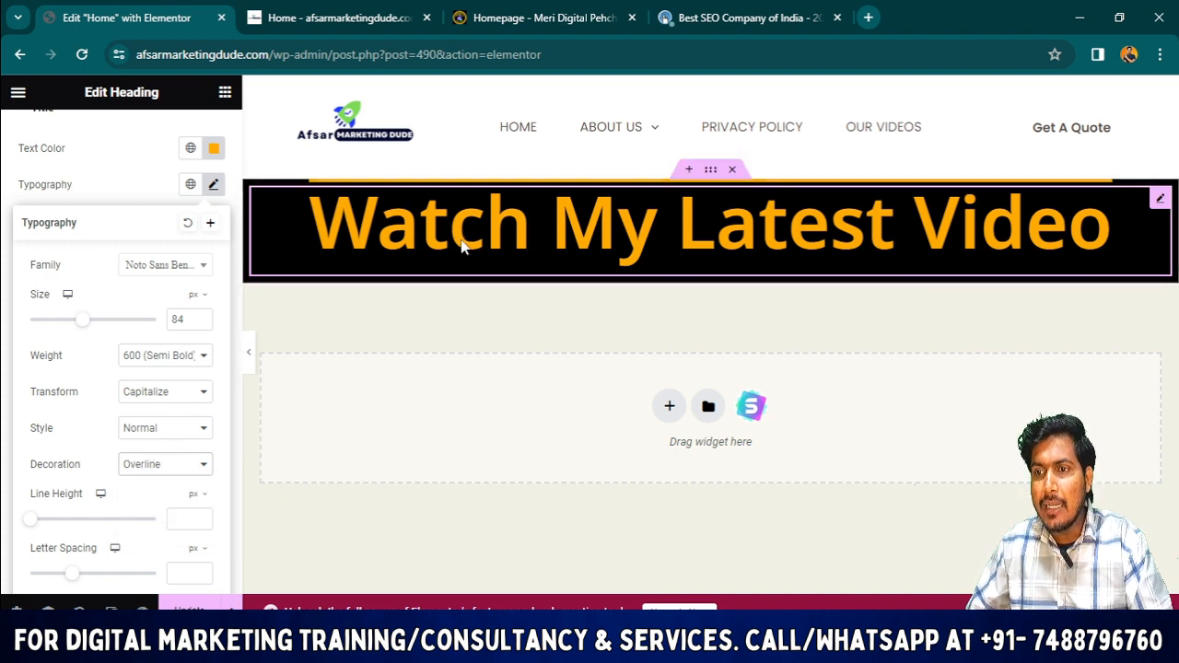
# Set the heading's font style to Italic, and try the Line Through decoration before setting the decoration to None
pyautogui.click(173, 431)
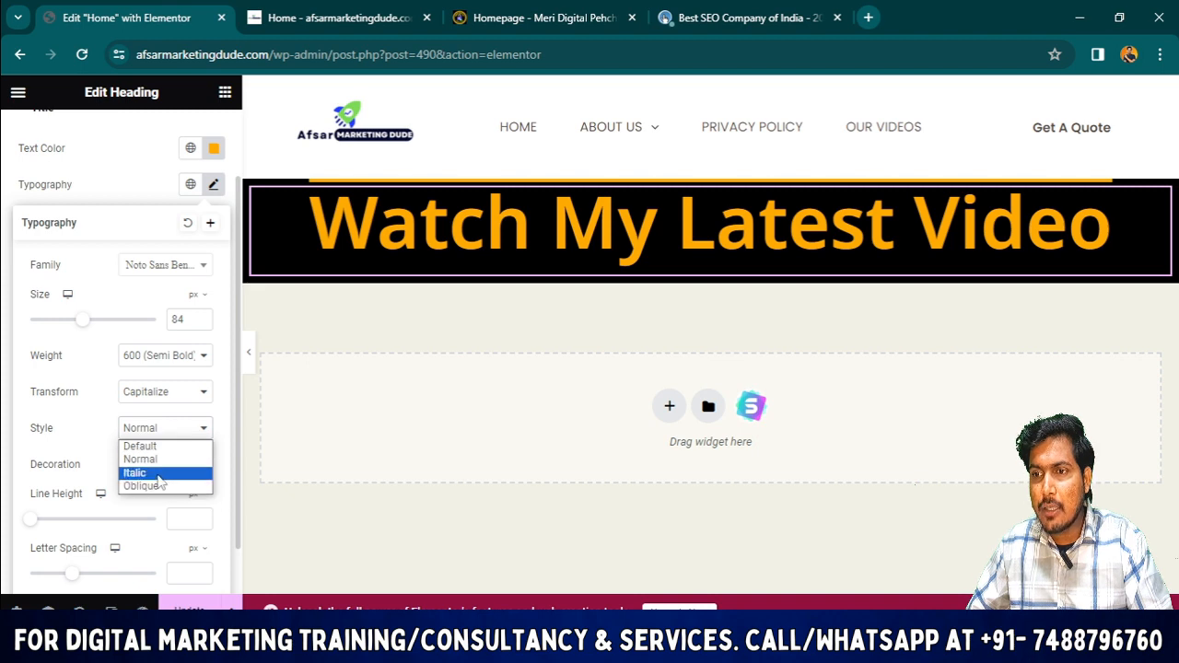
pyautogui.click(159, 474)
pyautogui.click(159, 465)
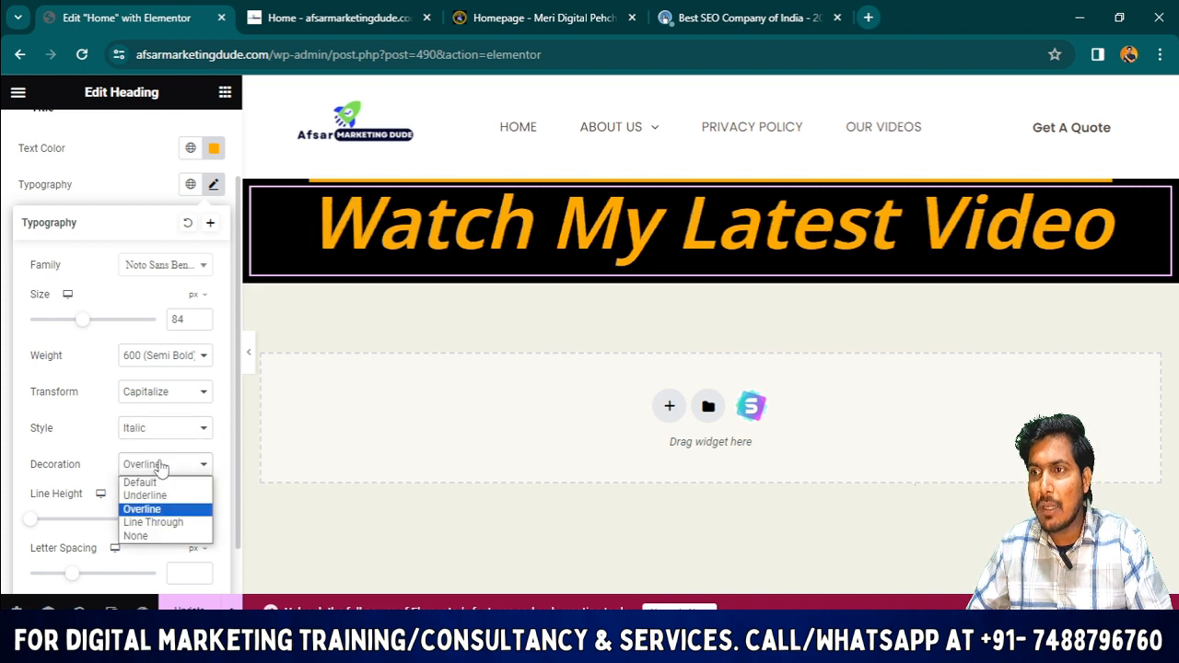
pyautogui.click(166, 524)
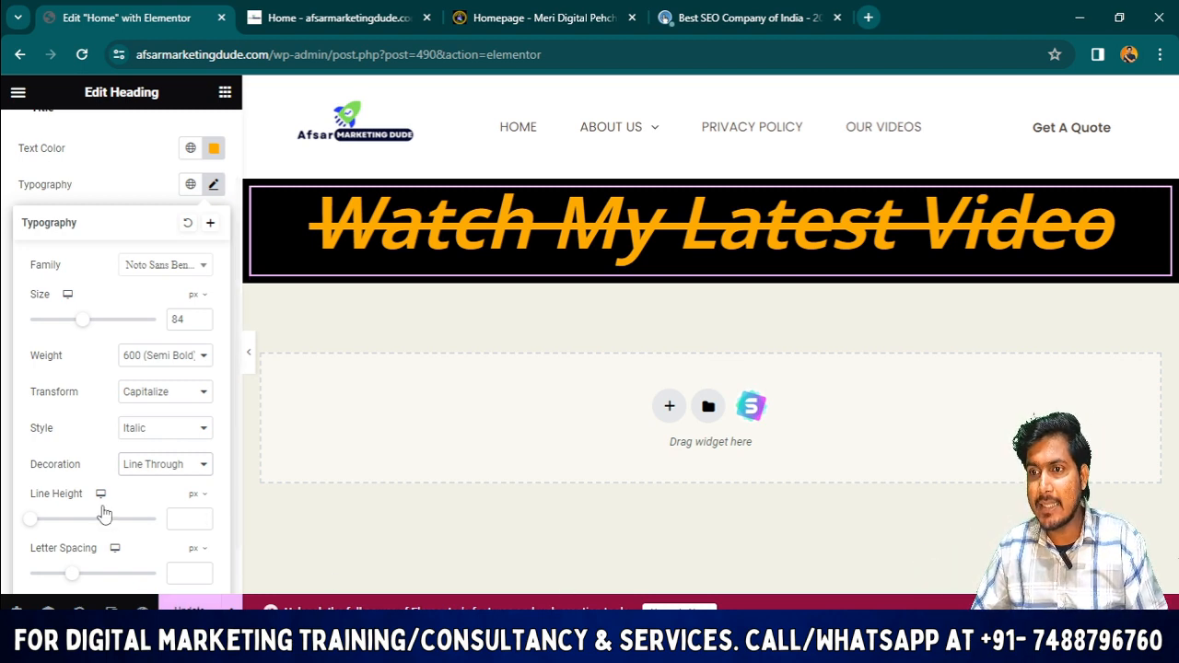
pyautogui.click(159, 471)
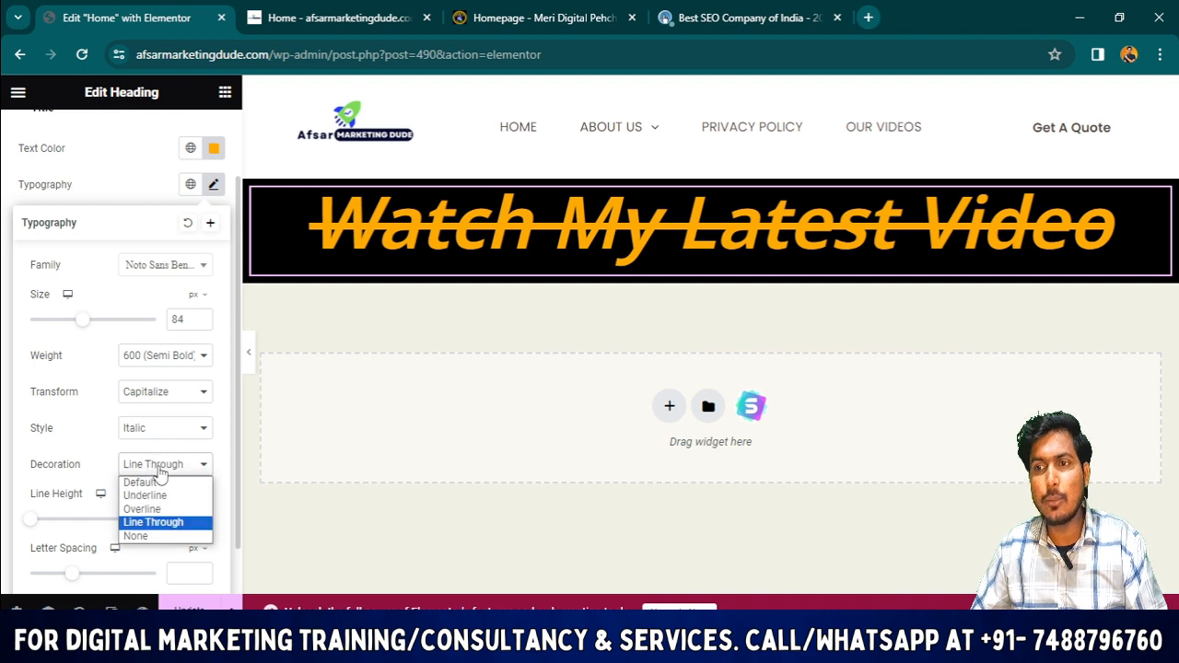
pyautogui.click(164, 537)
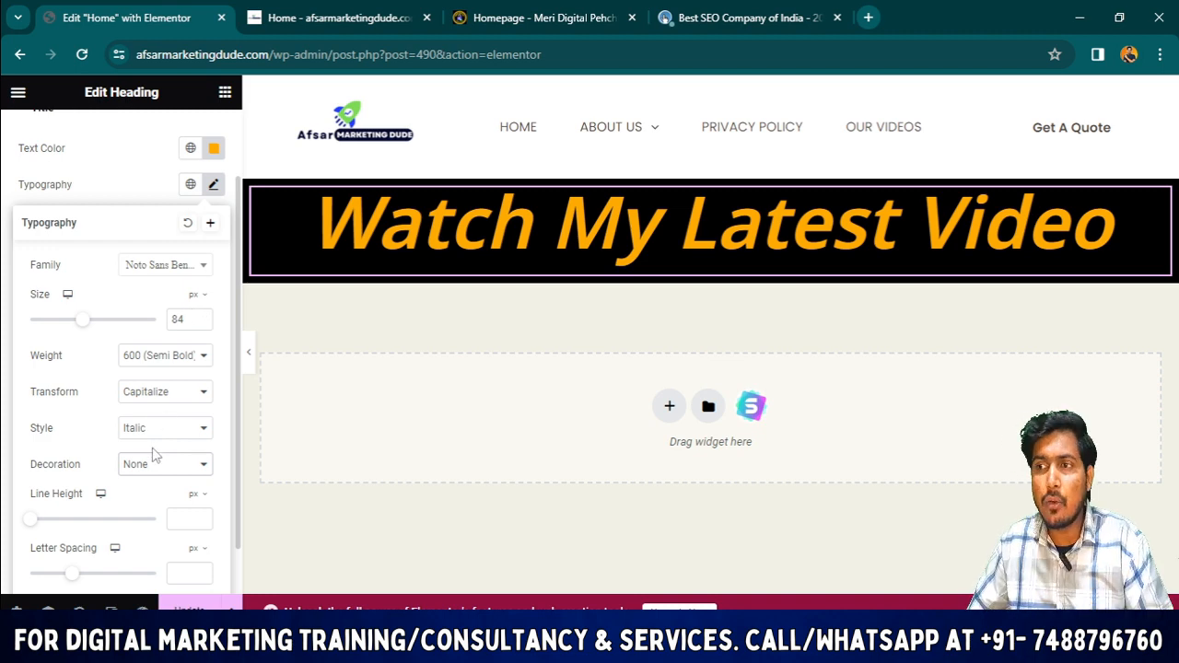
# Duplicate the heading widget inside the black hero container
pyautogui.scroll(-1, 152, 456)
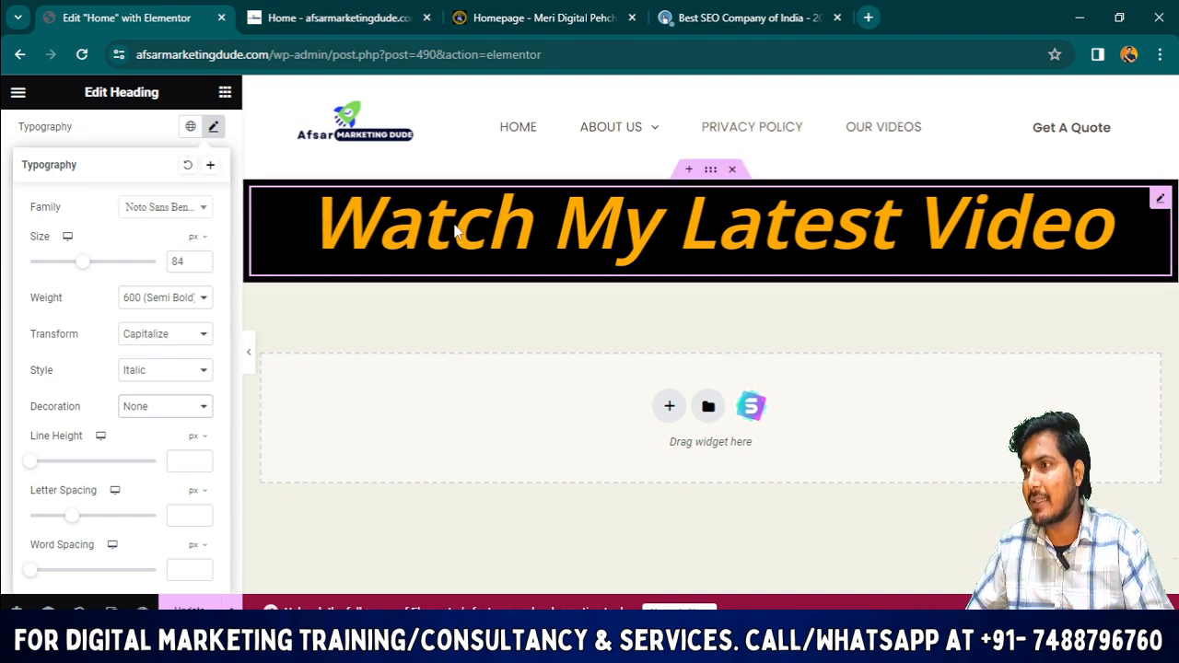
pyautogui.click(1161, 202)
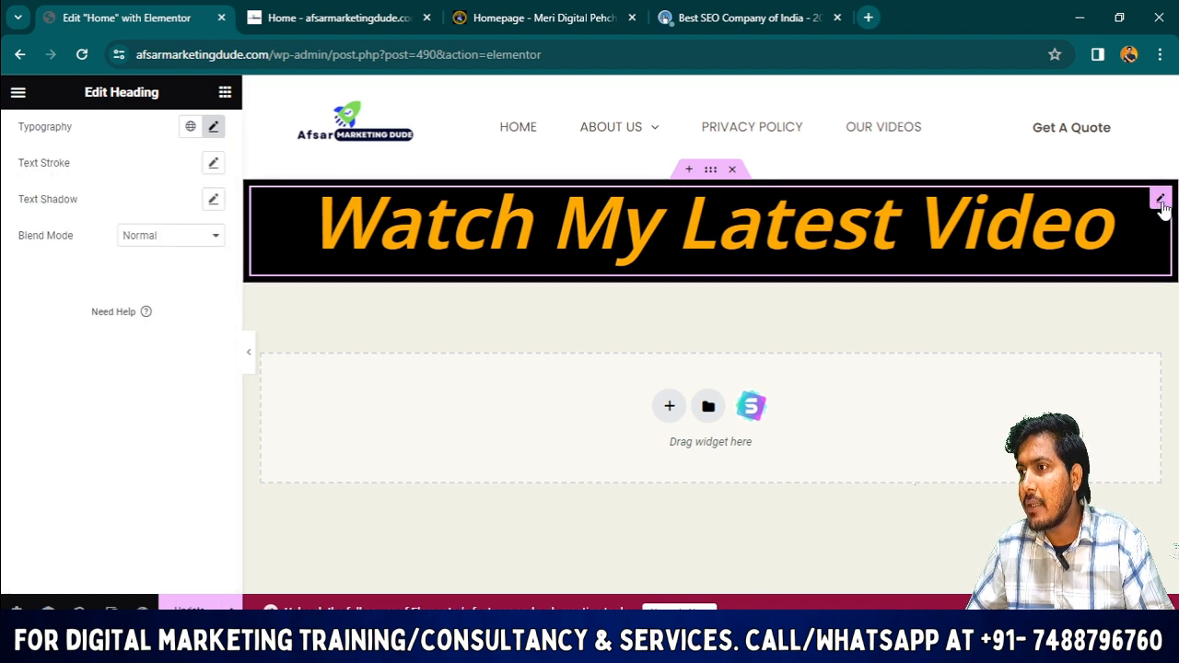
pyautogui.rightClick(1161, 204)
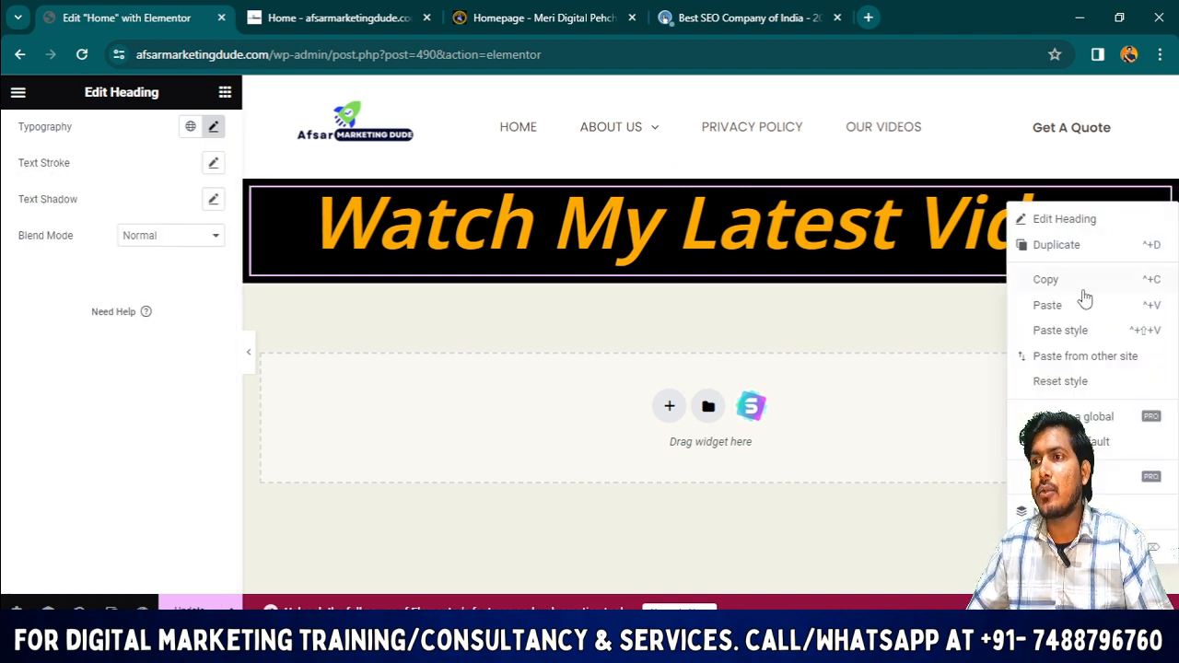
pyautogui.click(1048, 243)
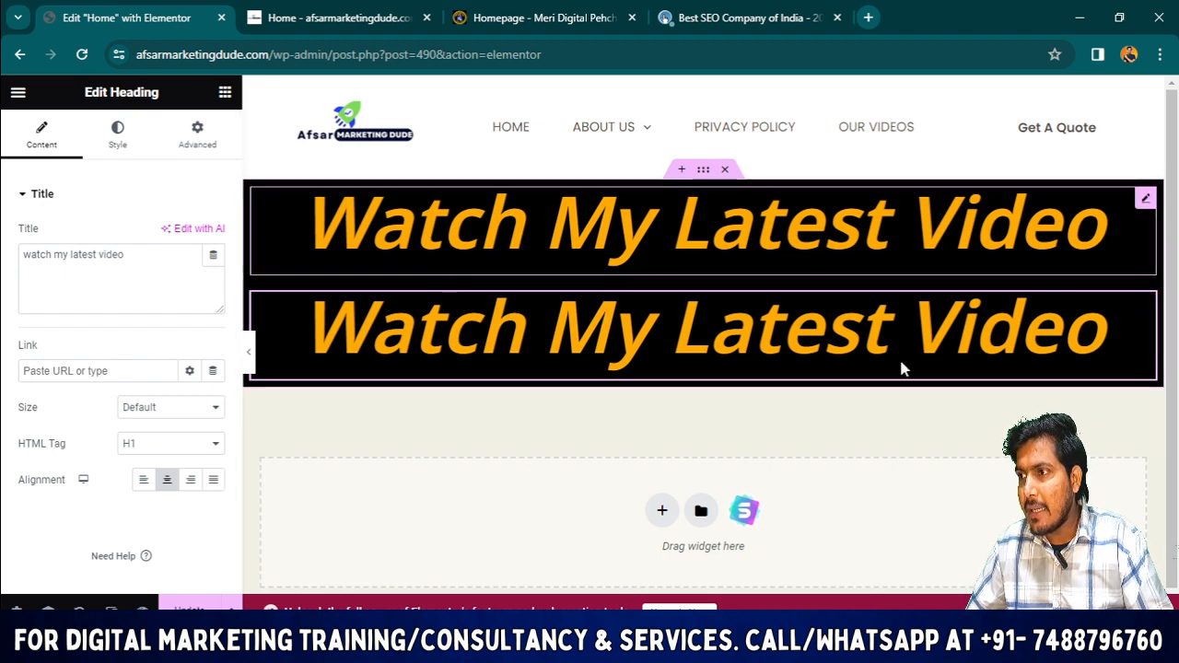
# Review the two identical headings and look through the upper one's content, style and advanced settings
pyautogui.click(917, 258)
pyautogui.click(922, 318)
pyautogui.moveTo(1094, 324); pyautogui.dragTo(908, 341)
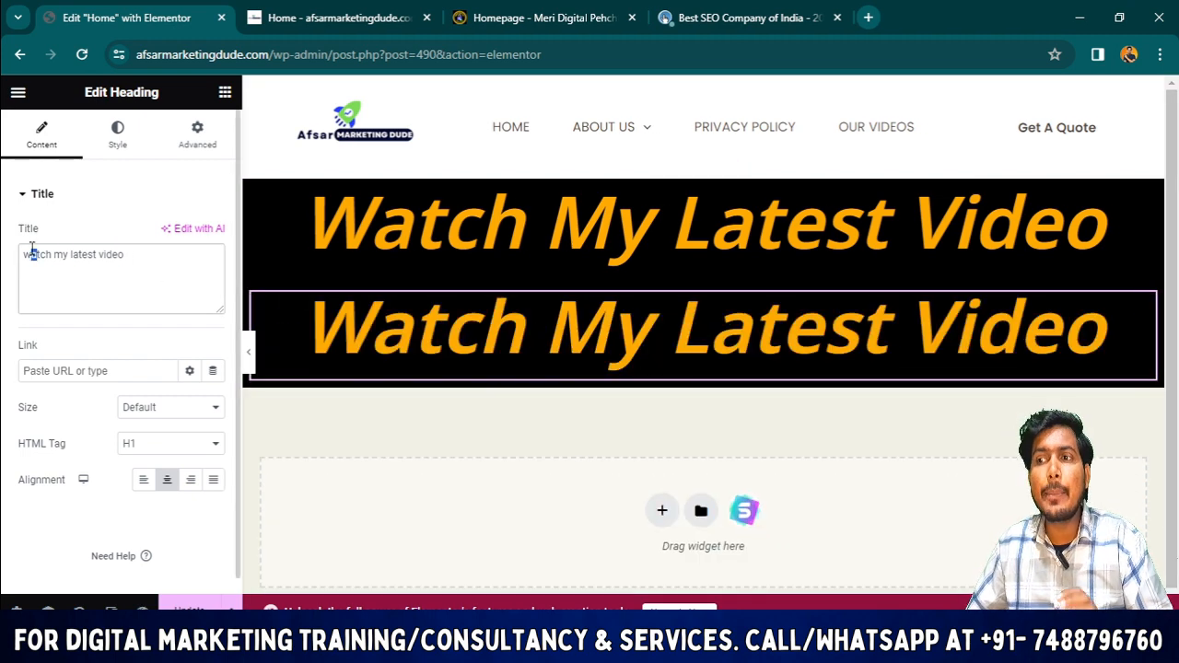
pyautogui.click(265, 264)
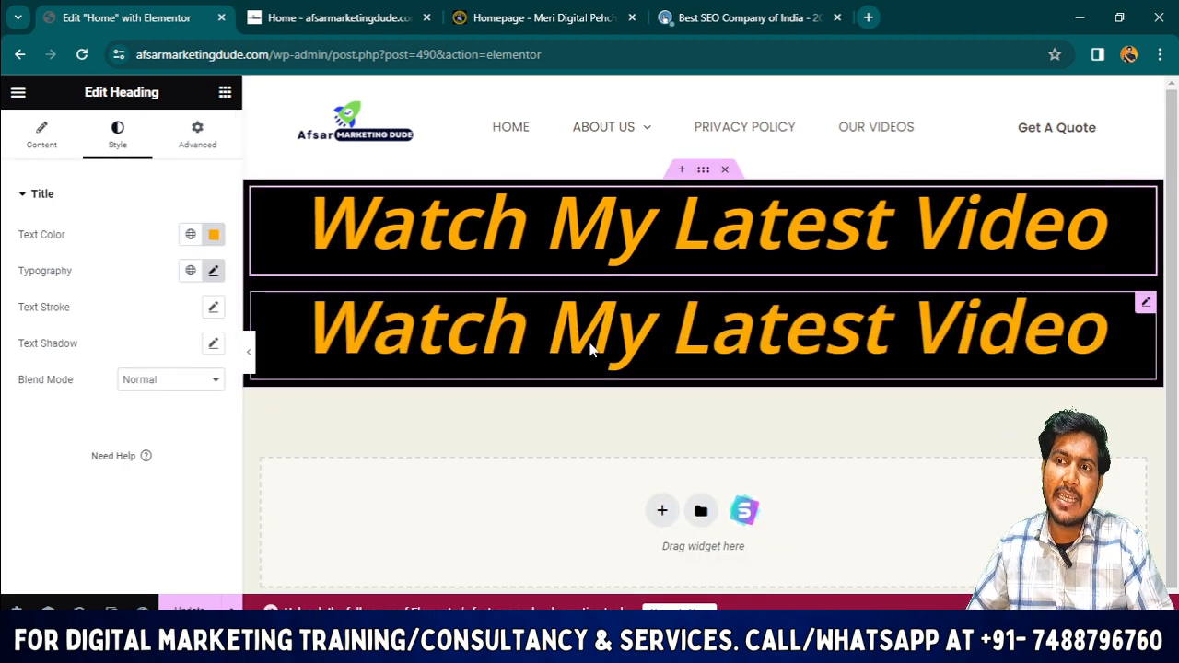
pyautogui.click(40, 139)
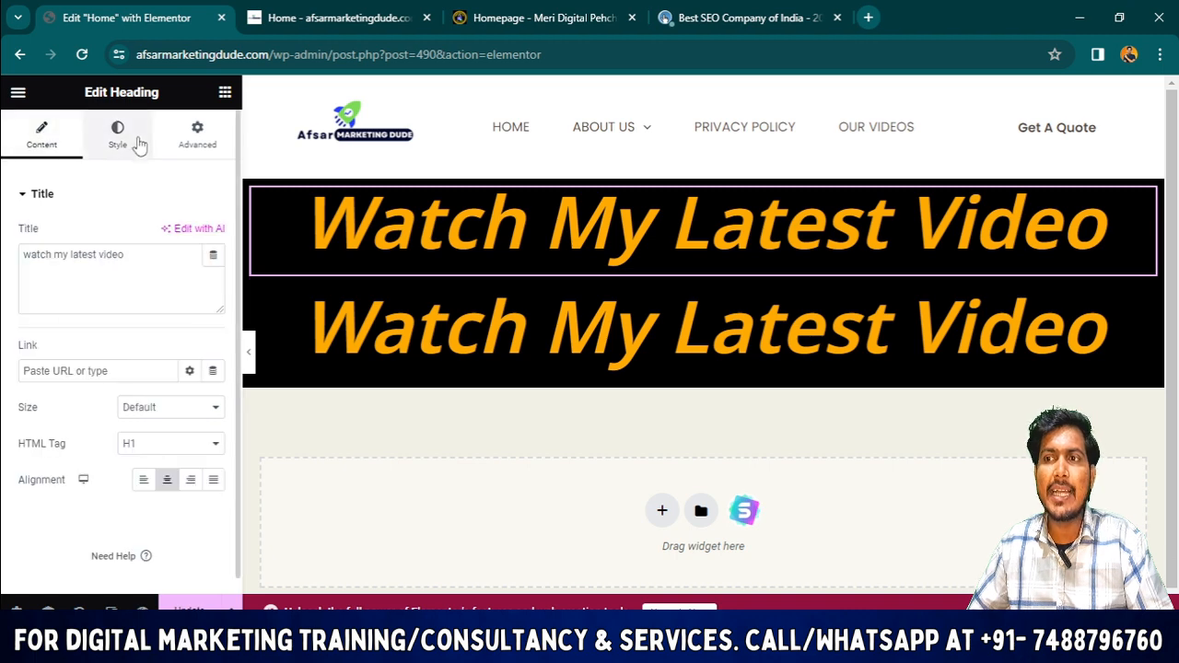
pyautogui.click(148, 143)
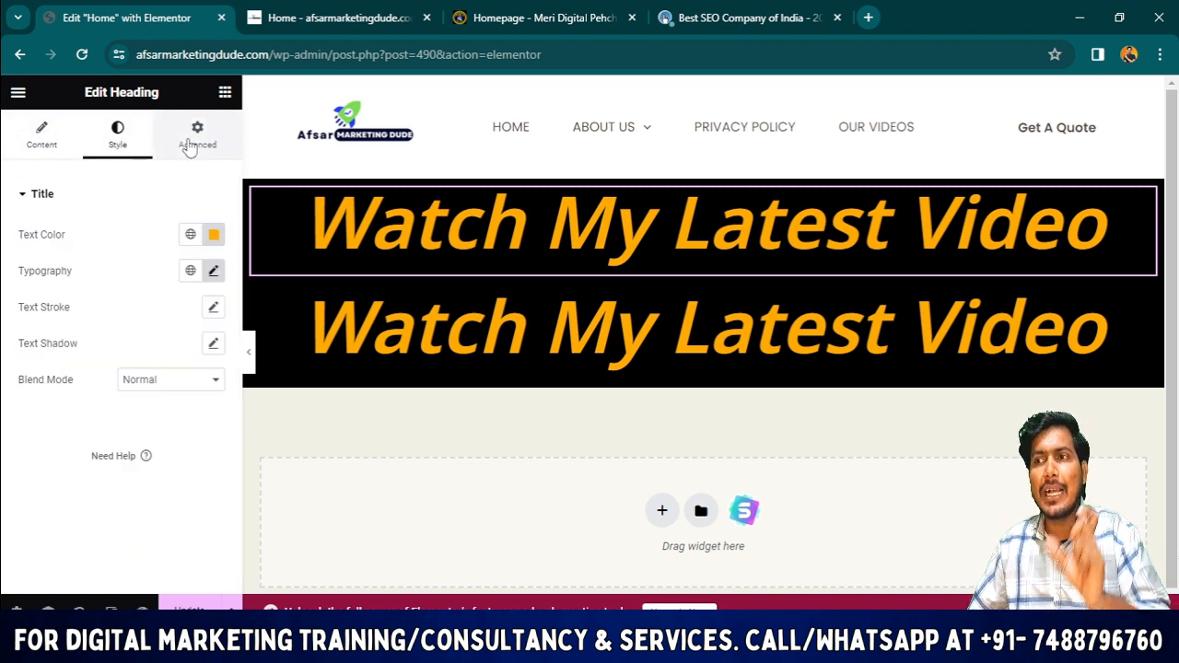
pyautogui.click(194, 142)
pyautogui.click(47, 148)
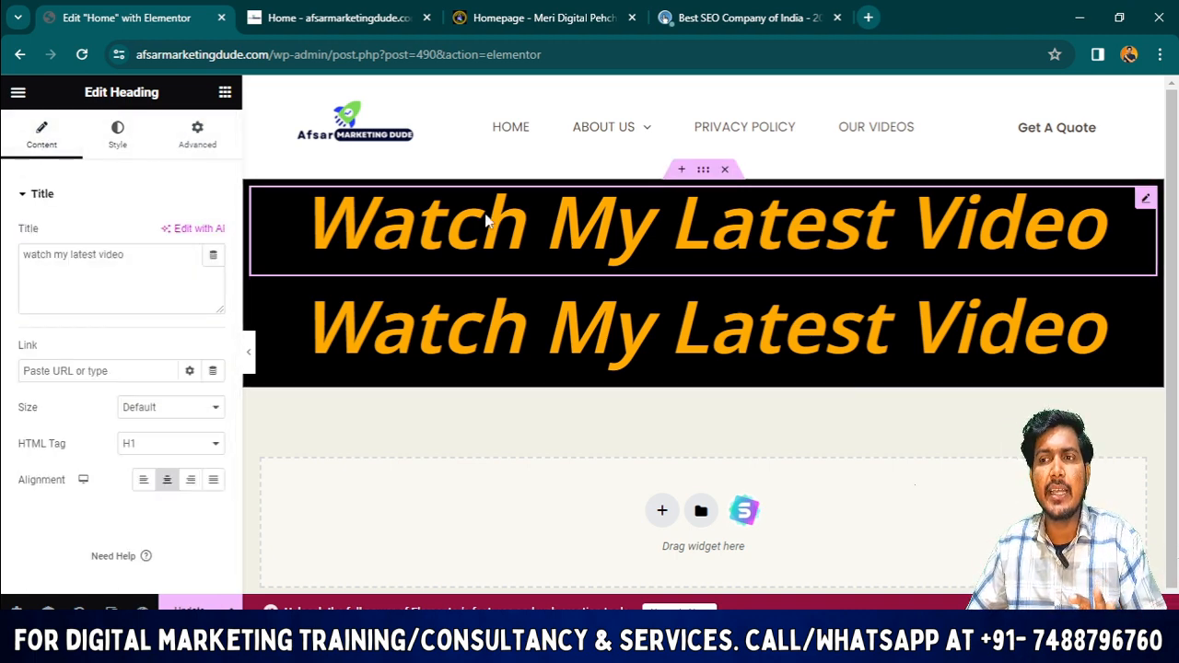
# Replace the upper heading's title text with "on my yt channel"
pyautogui.click(144, 269)
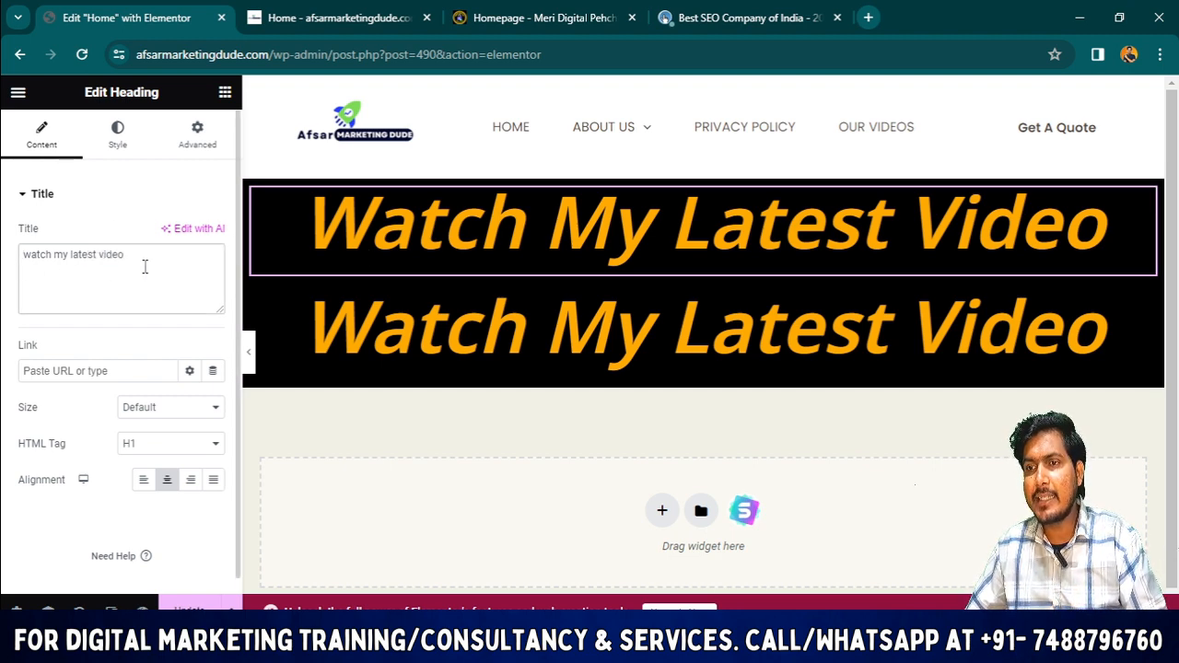
pyautogui.moveTo(71, 256); pyautogui.dragTo(47, 255)
pyautogui.moveTo(46, 254); pyautogui.dragTo(64, 254)
pyautogui.moveTo(145, 254); pyautogui.dragTo(5, 258)
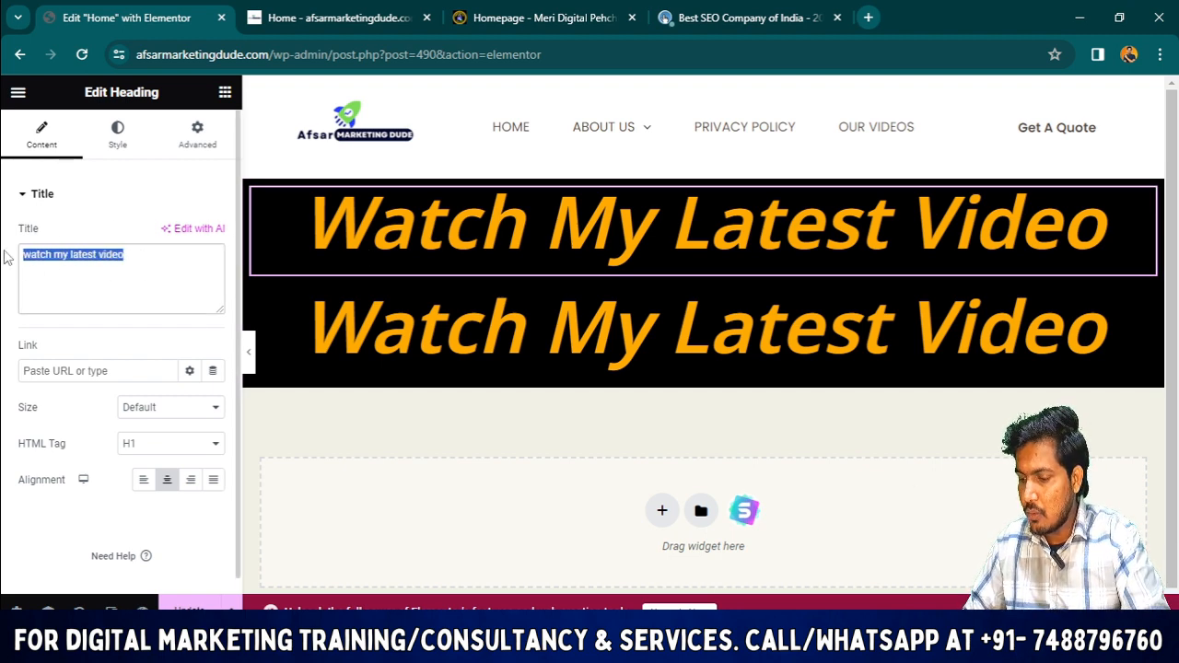
pyautogui.write('on ')
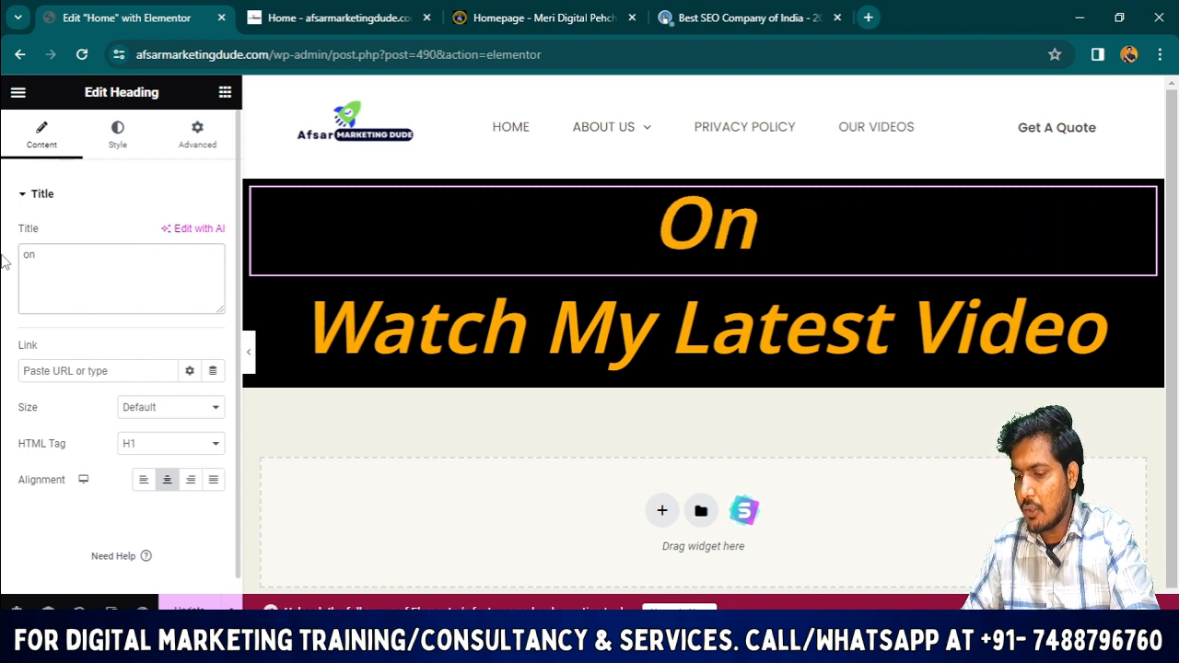
pyautogui.write('my yt')
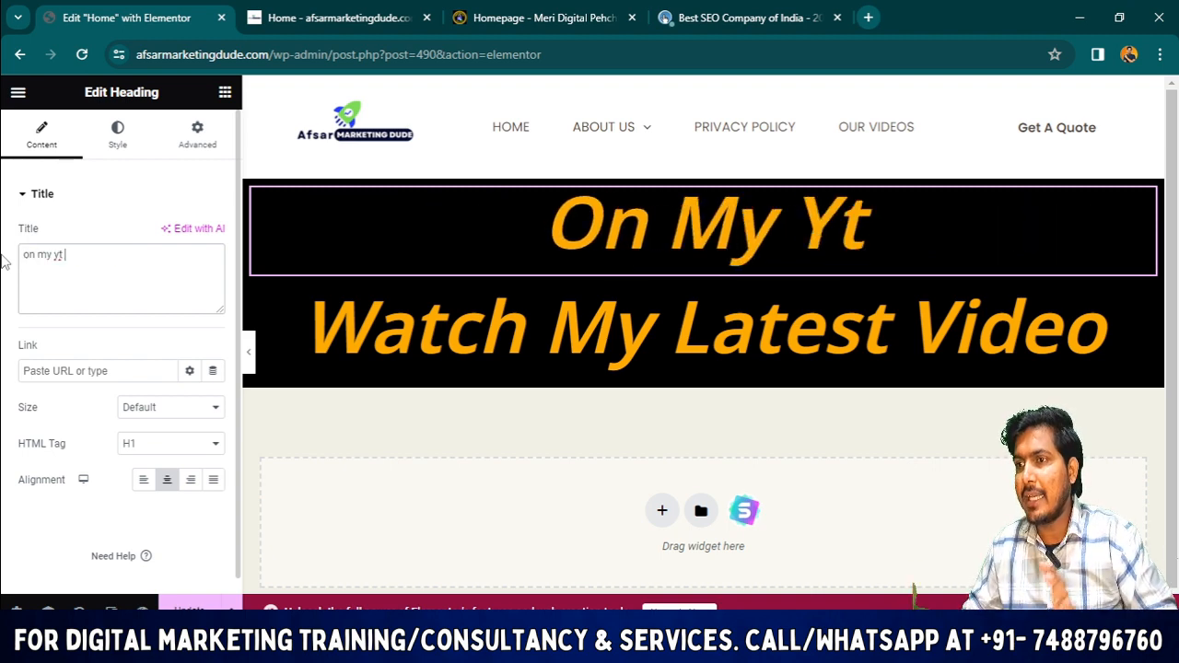
pyautogui.write('  channel')
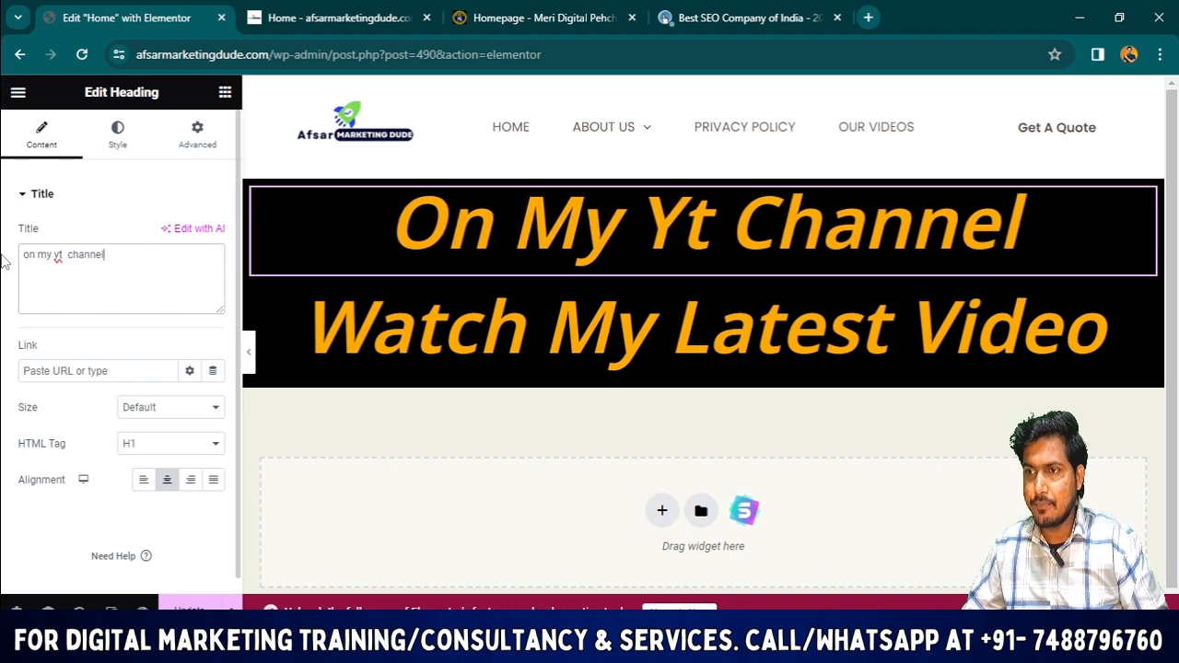
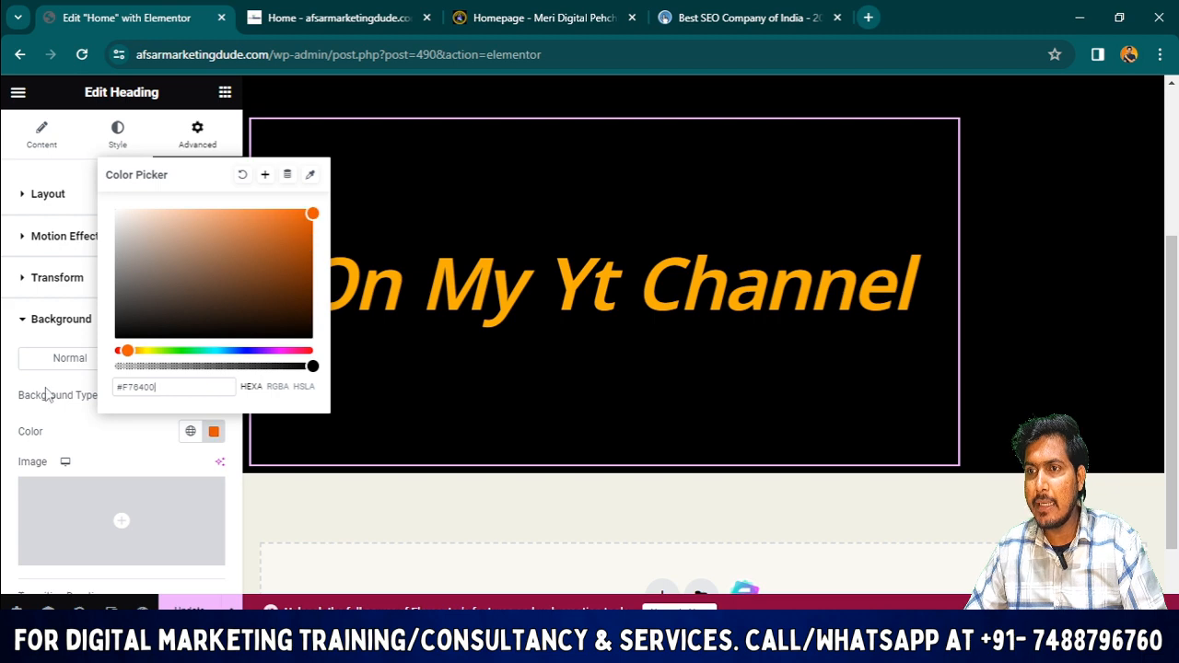
# Set the hover background color of the "On My Yt Channel" heading to bright green #68F700
pyautogui.moveTo(120, 350); pyautogui.dragTo(165, 353)
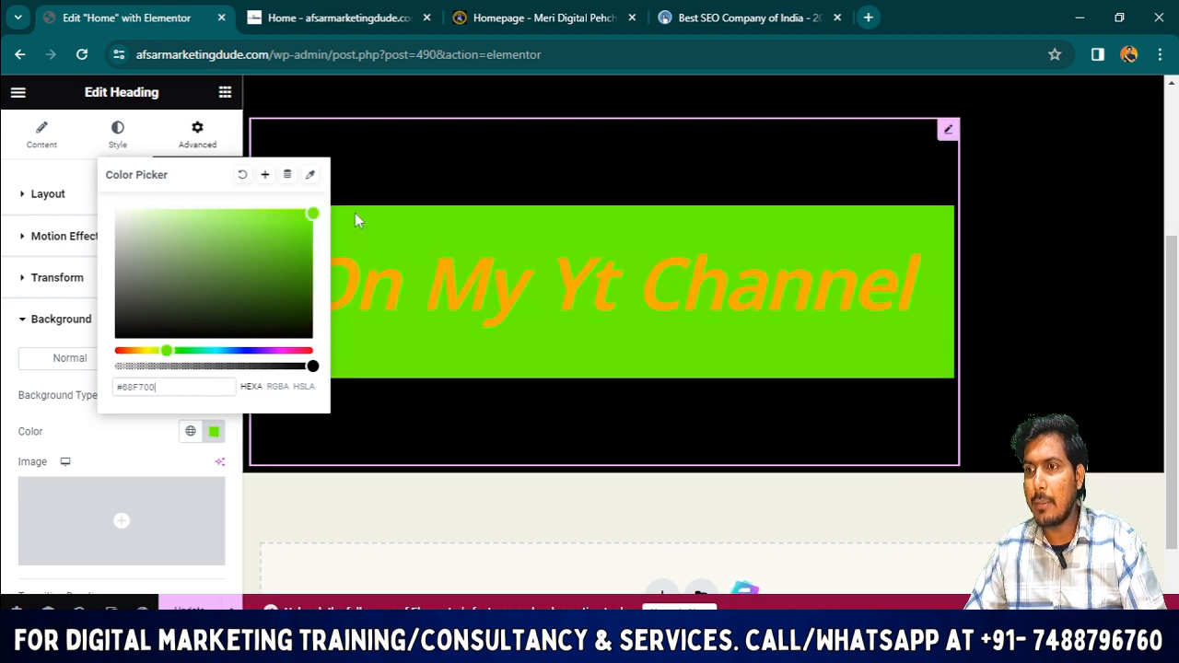
pyautogui.click(451, 417)
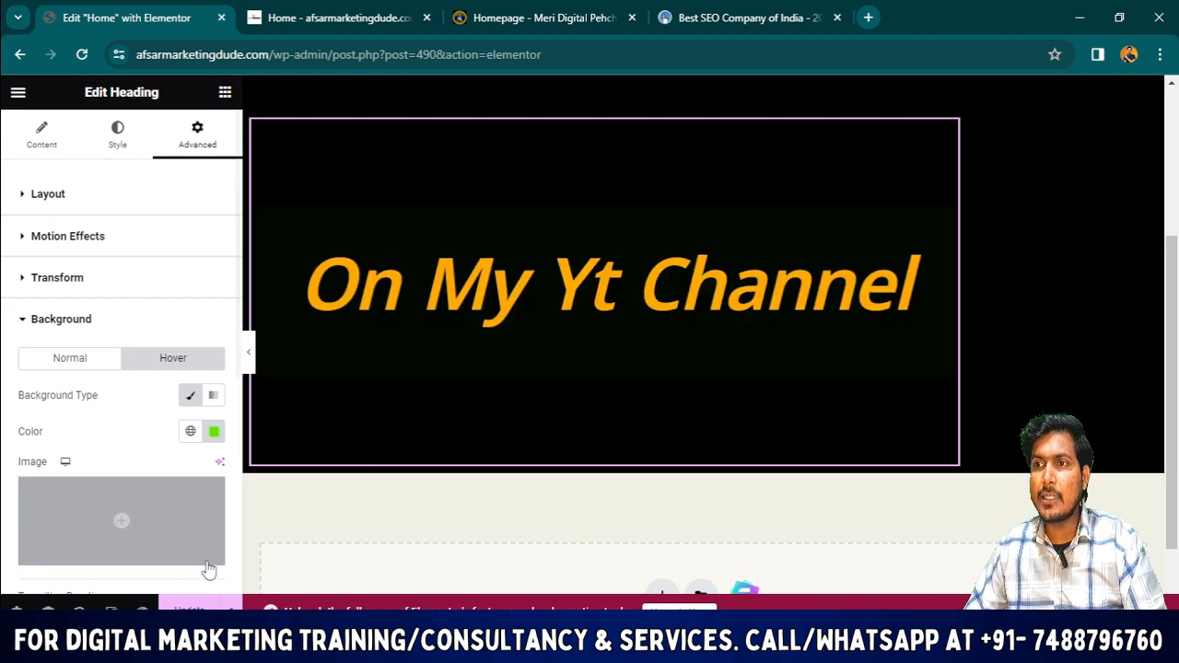
# Update the page and reload the live Home page to check the "On My Yt Channel" heading's hover background
pyautogui.click(188, 604)
pyautogui.click(342, 13)
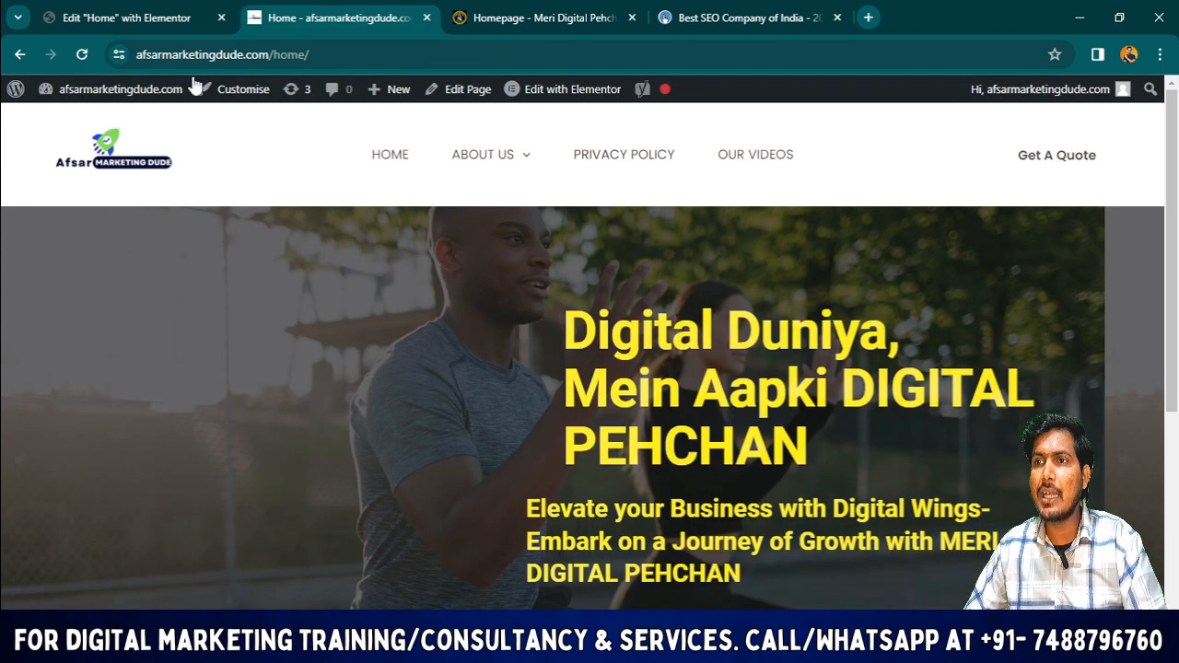
pyautogui.click(82, 56)
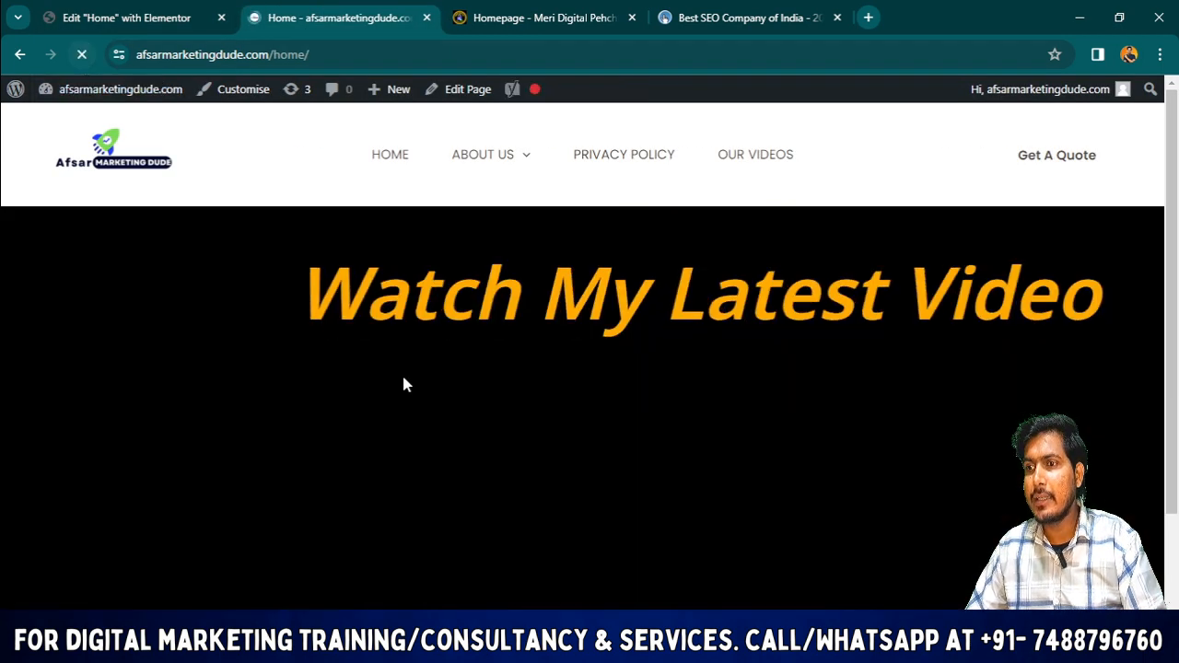
pyautogui.scroll(-2, 331, 599)
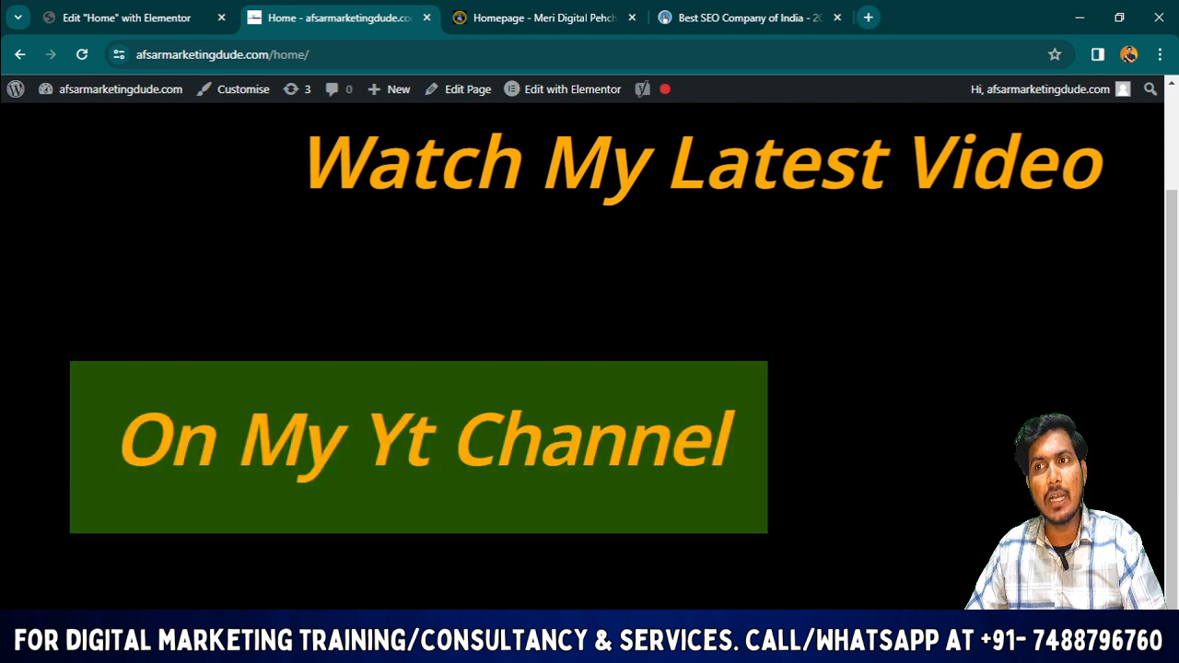
pyautogui.click(139, 18)
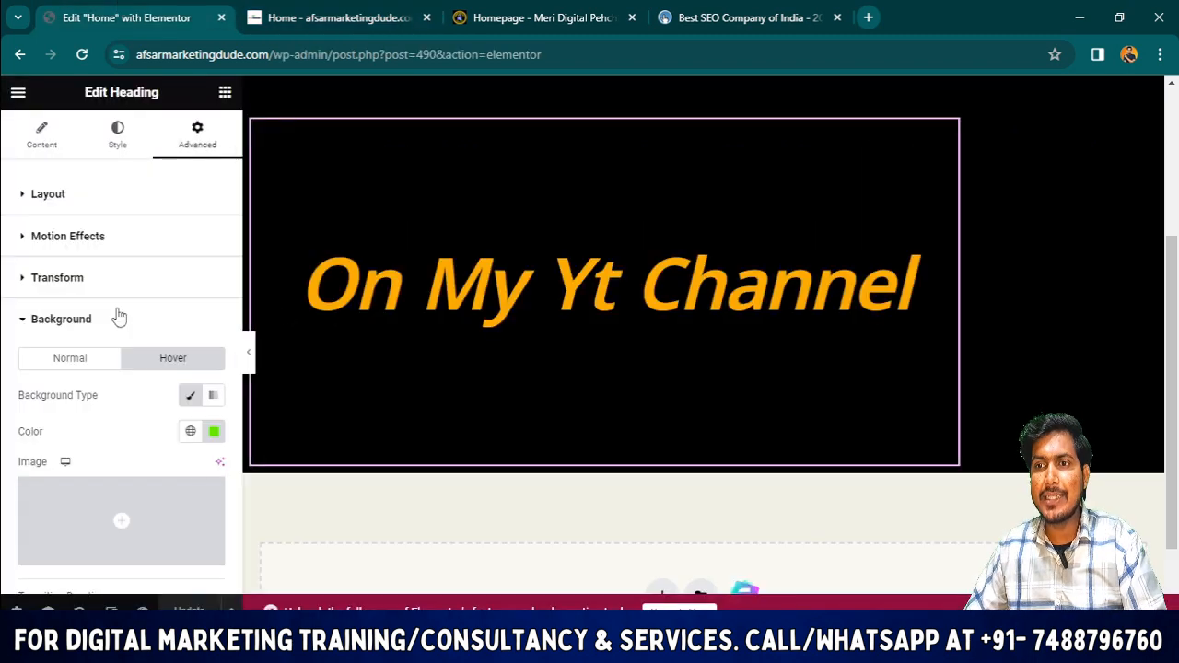
# Clear the "On My Yt Channel" heading's hover background color and switch its hover background type to Gradient
pyautogui.scroll(-1, 118, 318)
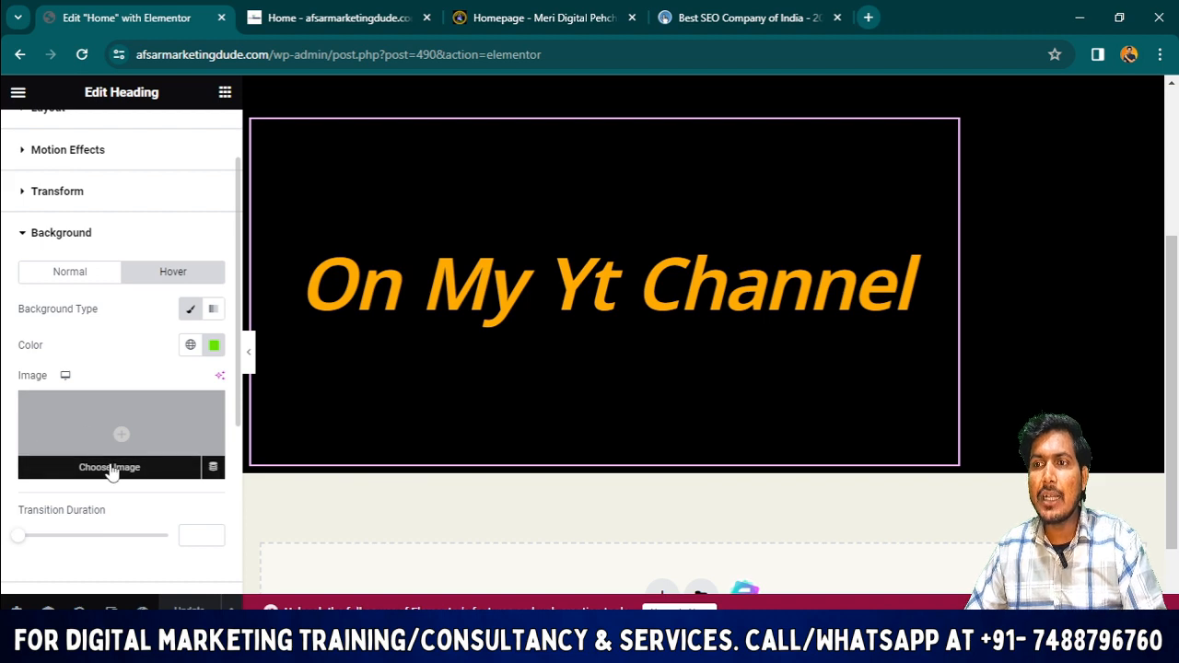
pyautogui.click(74, 274)
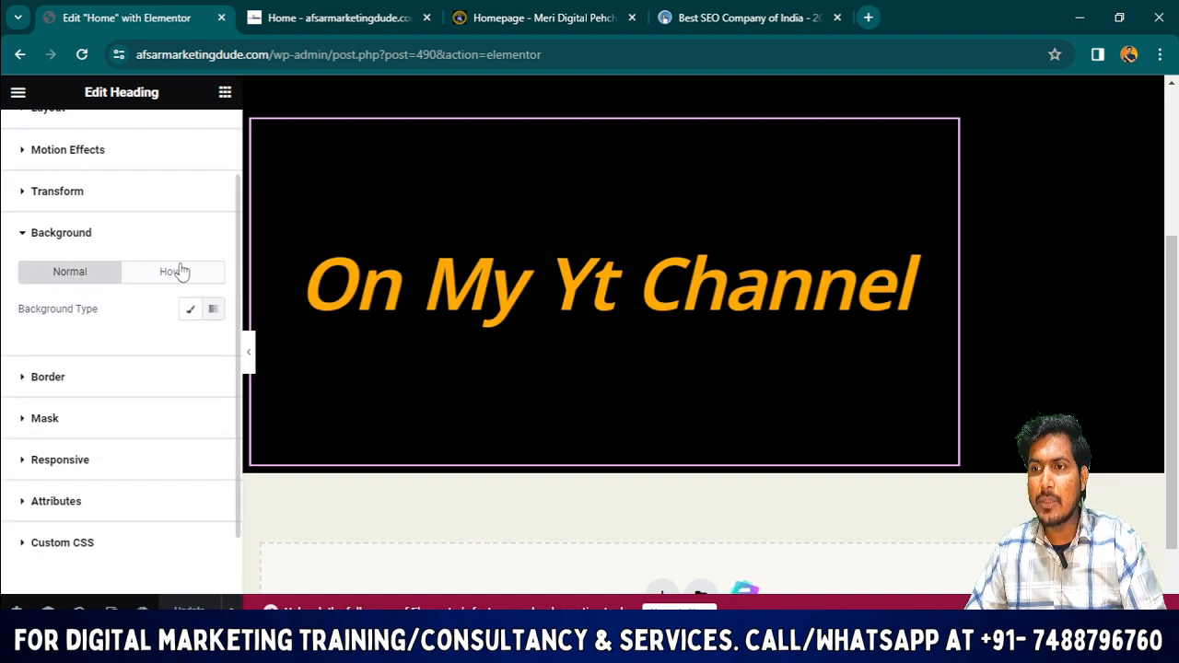
pyautogui.click(179, 271)
pyautogui.click(210, 346)
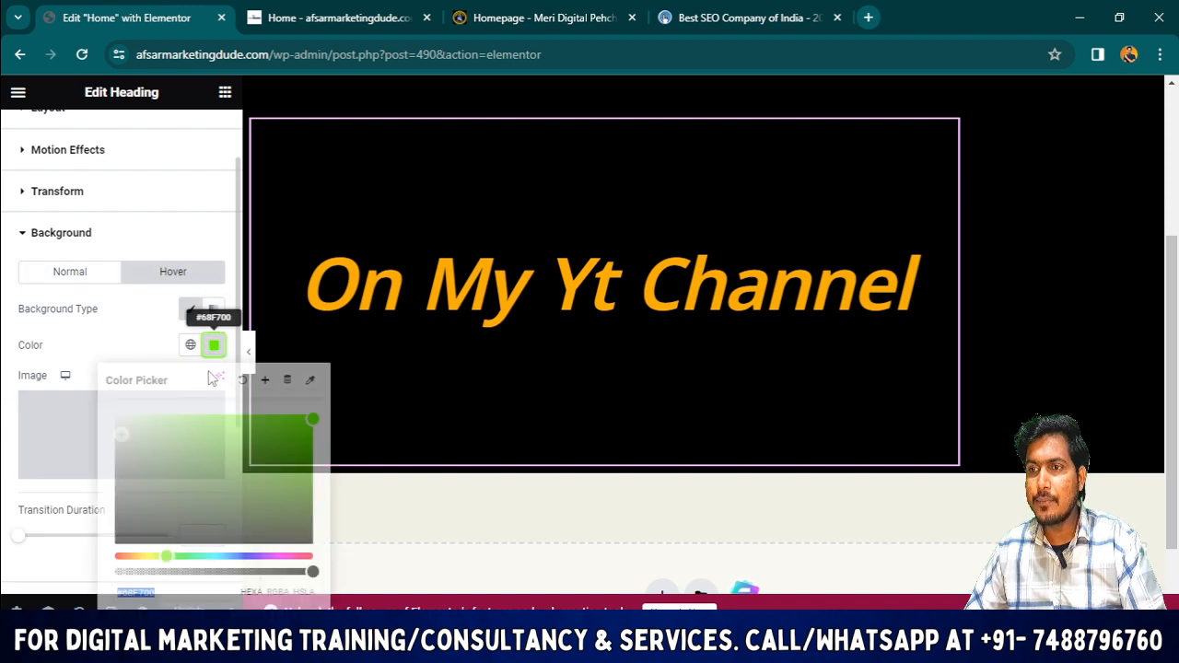
pyautogui.click(242, 377)
pyautogui.click(214, 311)
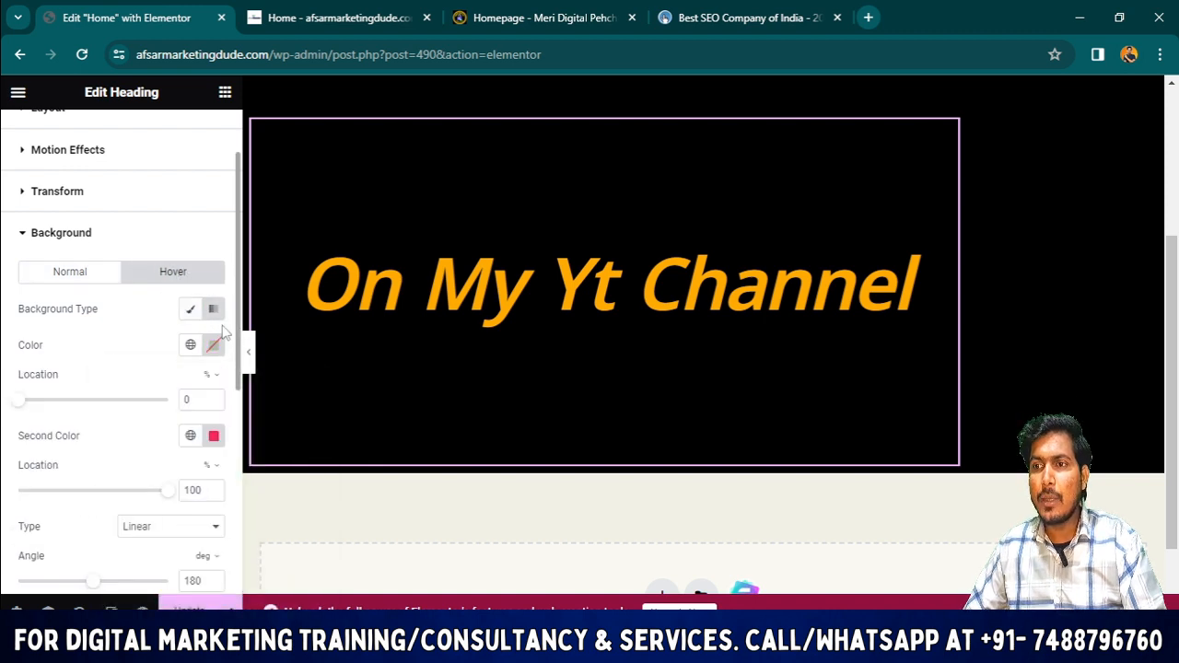
# Set the heading's normal background to the Classic type with the red color #B31414
pyautogui.click(87, 277)
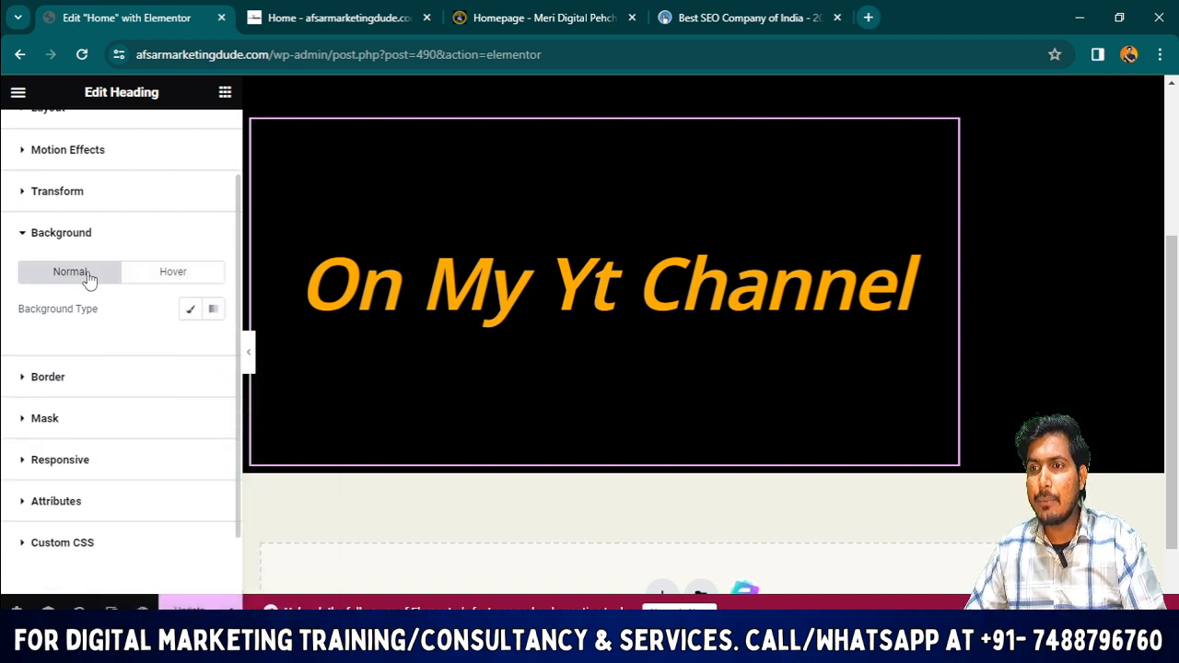
pyautogui.click(189, 310)
pyautogui.click(214, 347)
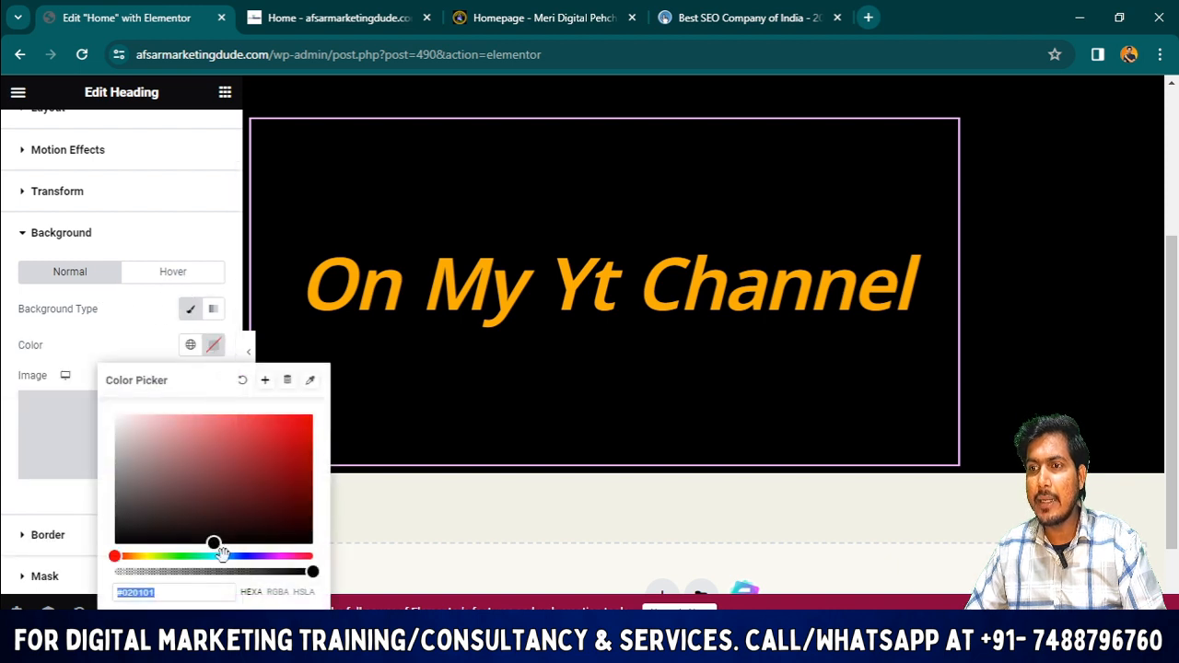
pyautogui.click(289, 447)
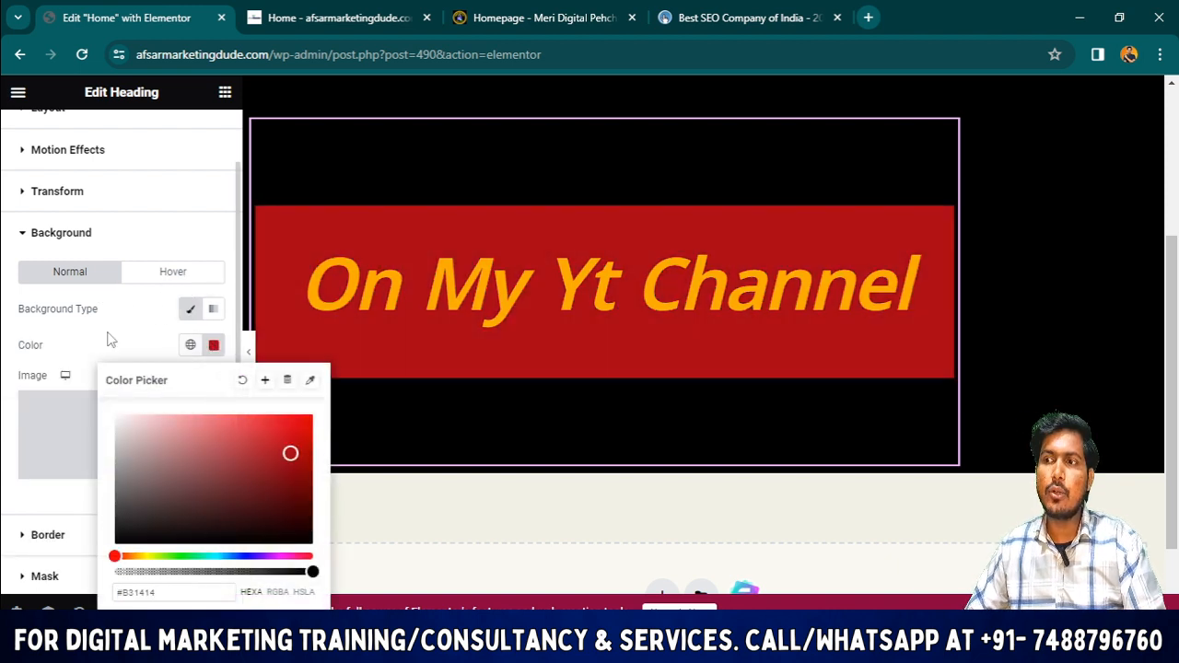
pyautogui.click(103, 354)
pyautogui.scroll(-1, 581, 342)
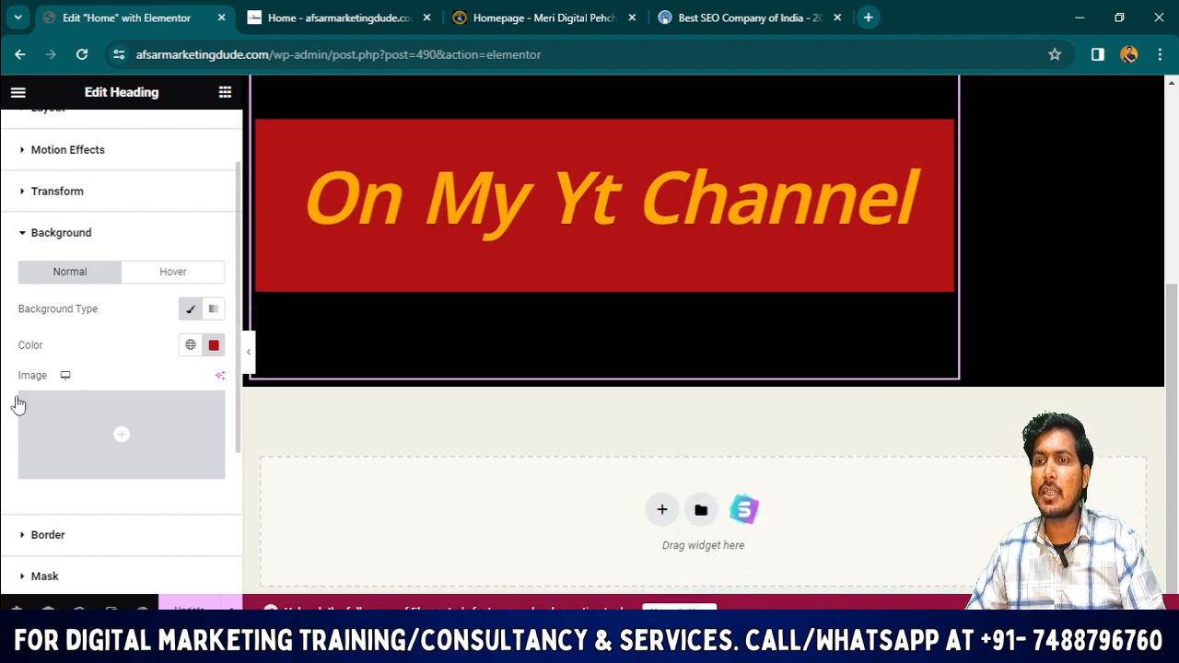
pyautogui.scroll(-3, 95, 395)
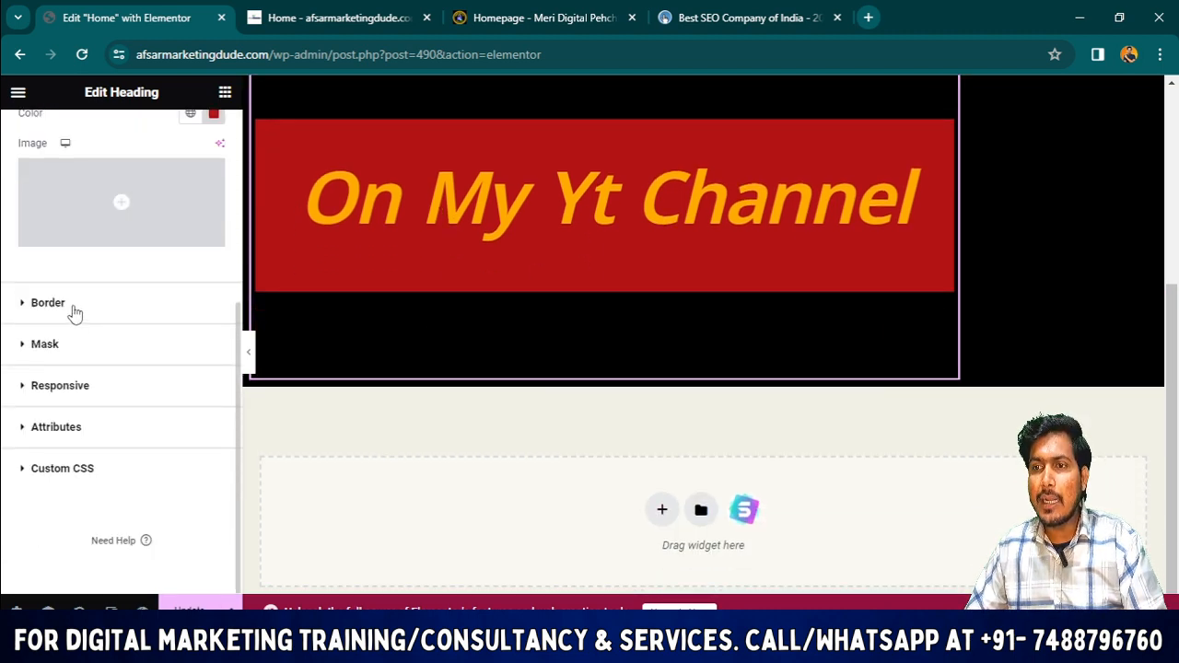
pyautogui.click(48, 303)
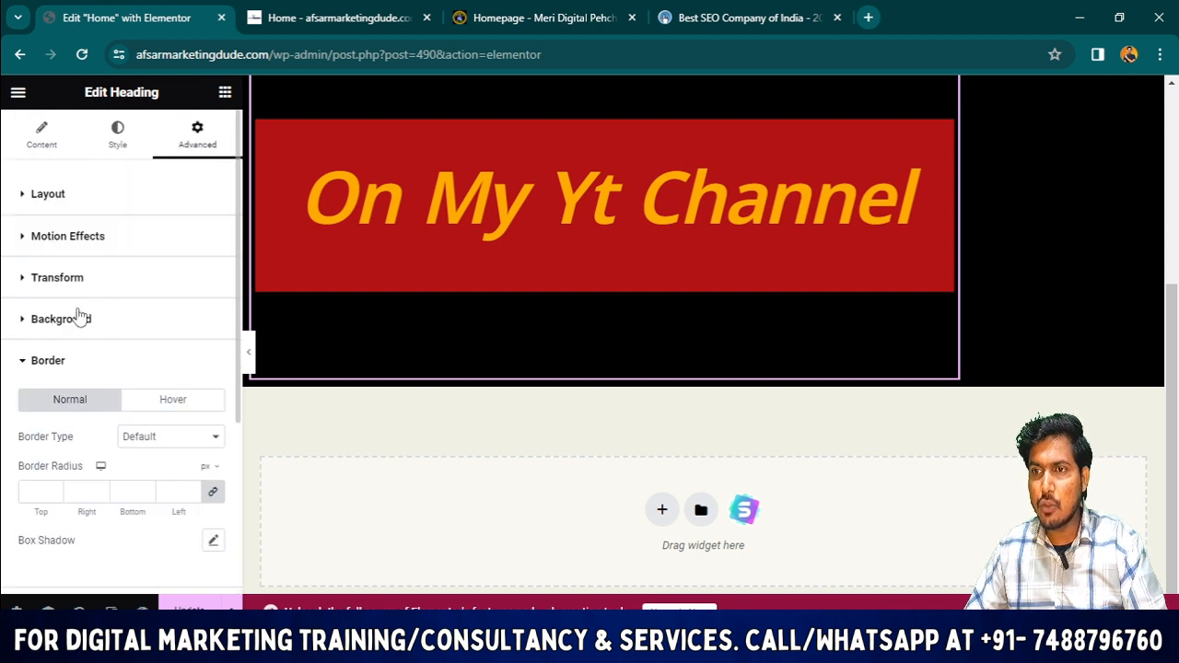
pyautogui.click(85, 322)
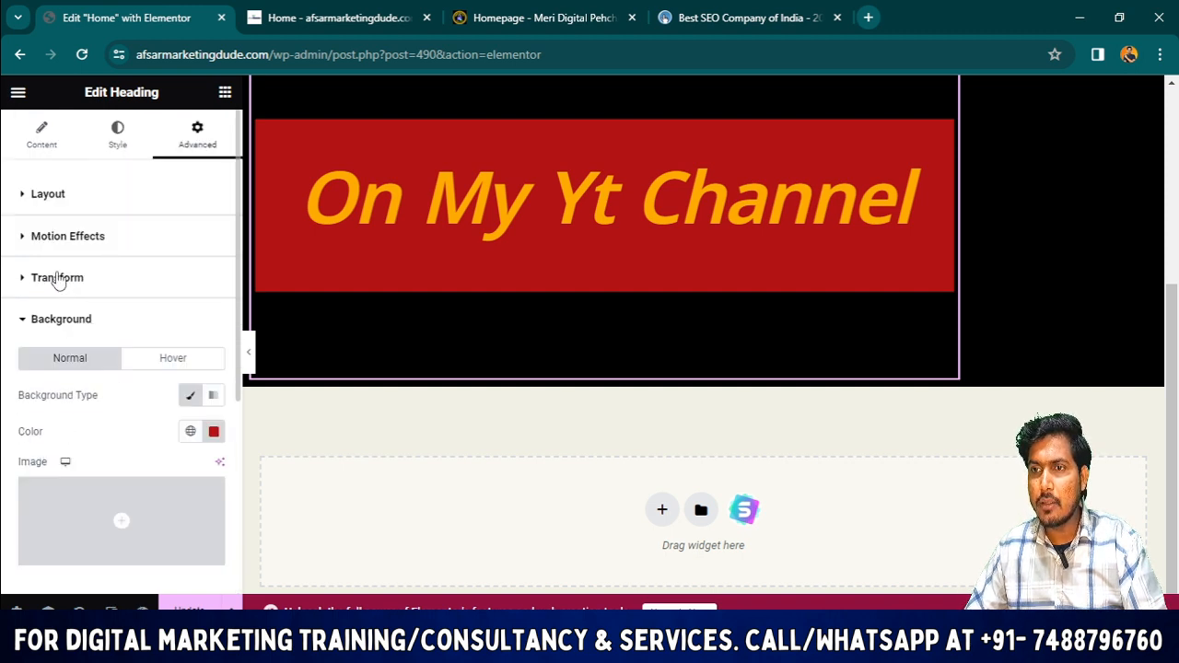
pyautogui.click(58, 278)
pyautogui.click(63, 276)
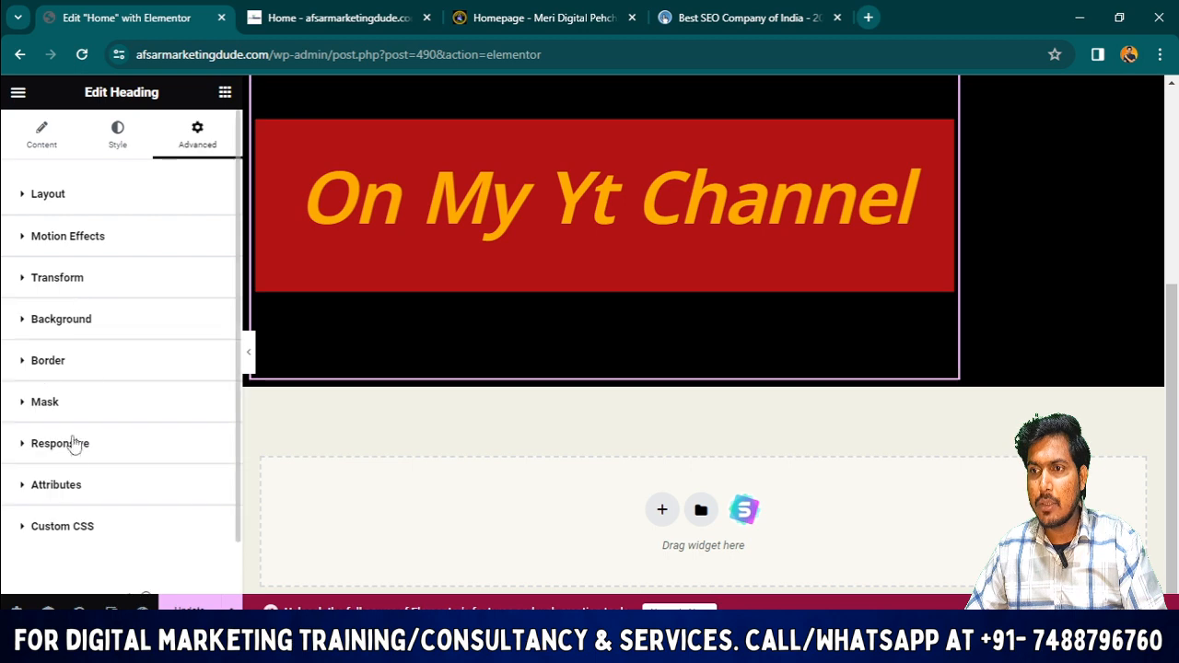
# Remove the red color from the heading's normal background, keeping the Classic background type
pyautogui.click(65, 322)
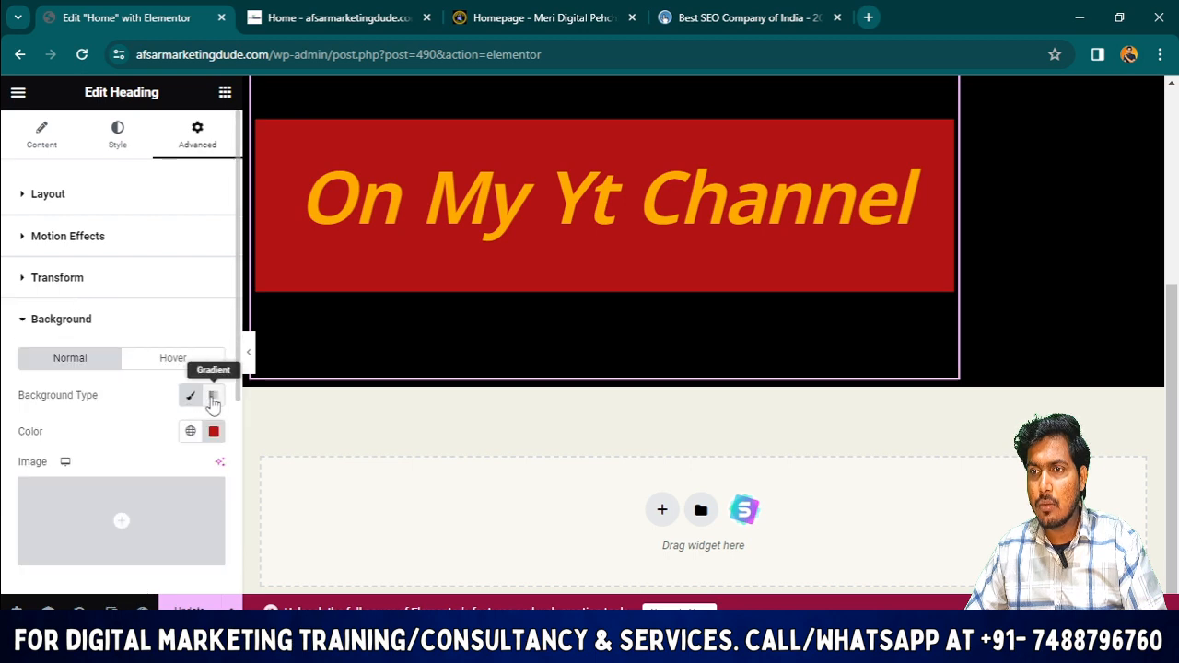
pyautogui.click(213, 395)
pyautogui.click(191, 396)
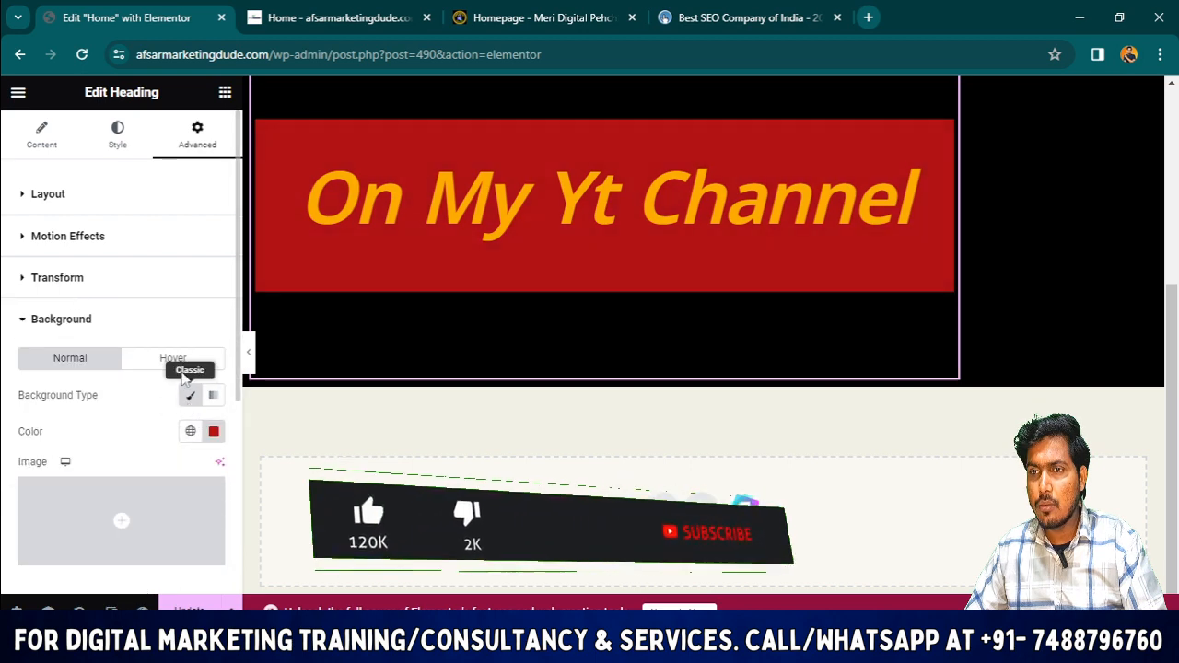
pyautogui.click(191, 395)
pyautogui.click(191, 396)
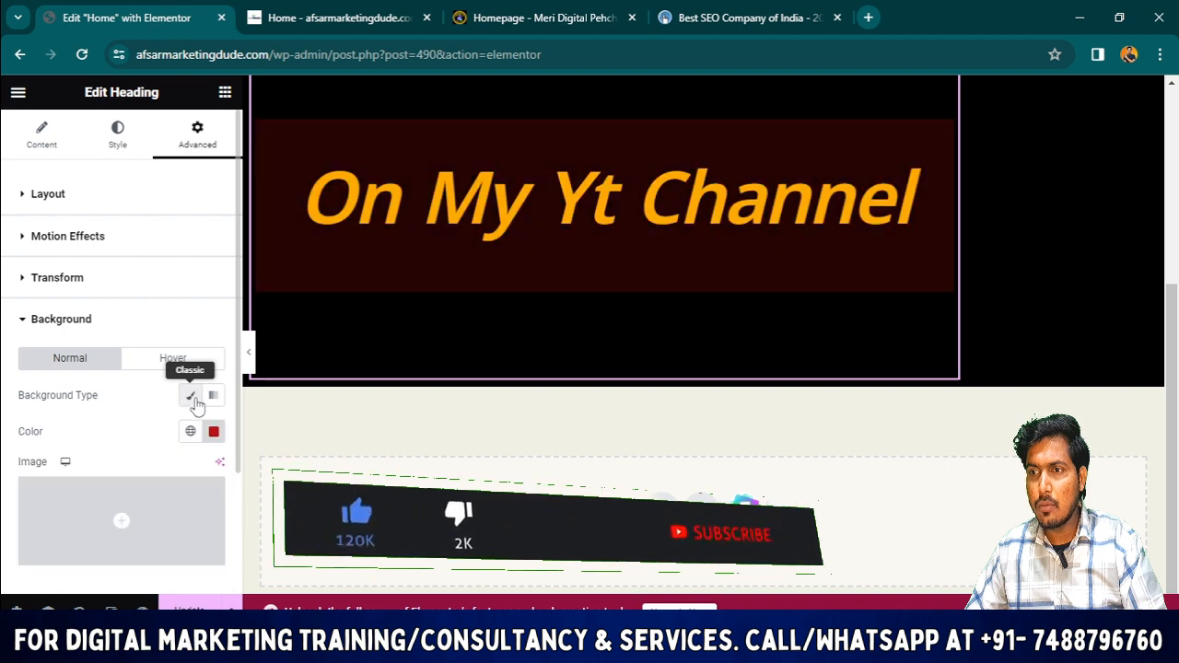
pyautogui.click(190, 396)
pyautogui.click(212, 431)
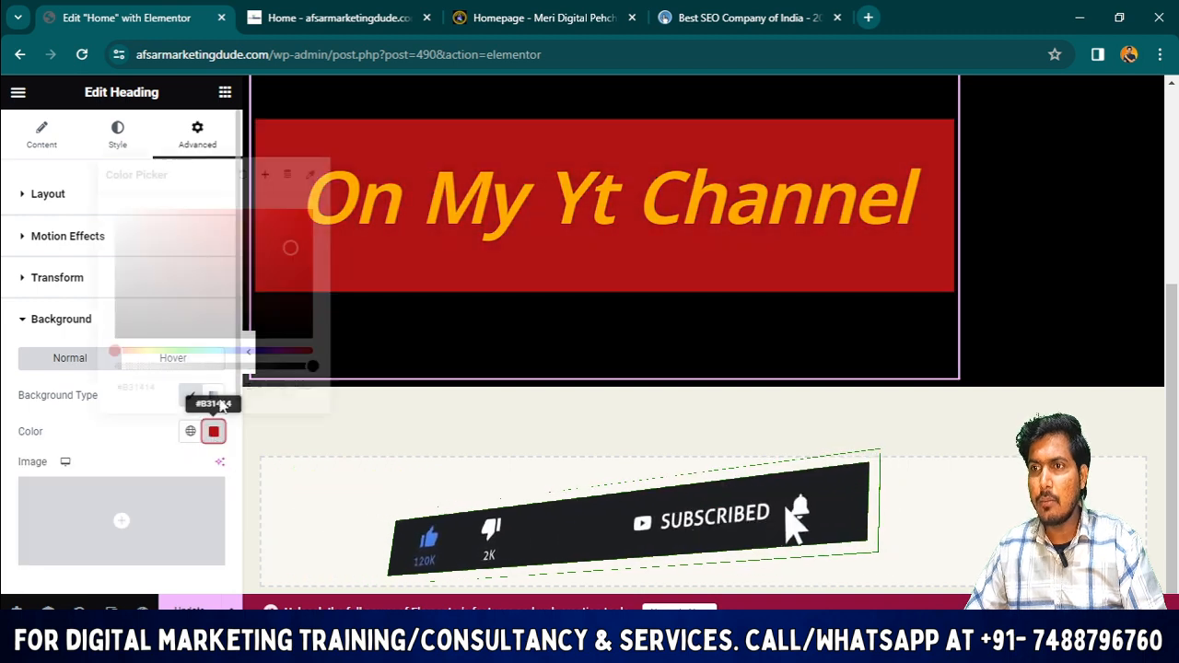
pyautogui.click(243, 175)
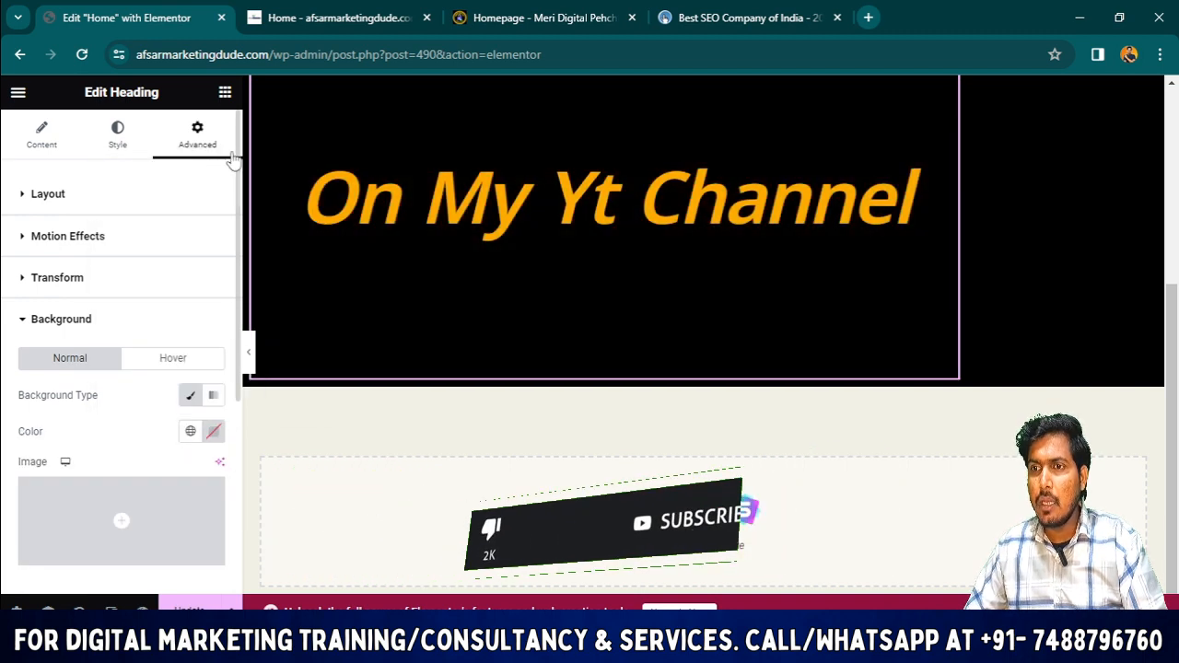
# Examine the blue call-to-action banner on the PageTraffic reference page and the heading's background and border options
pyautogui.click(46, 327)
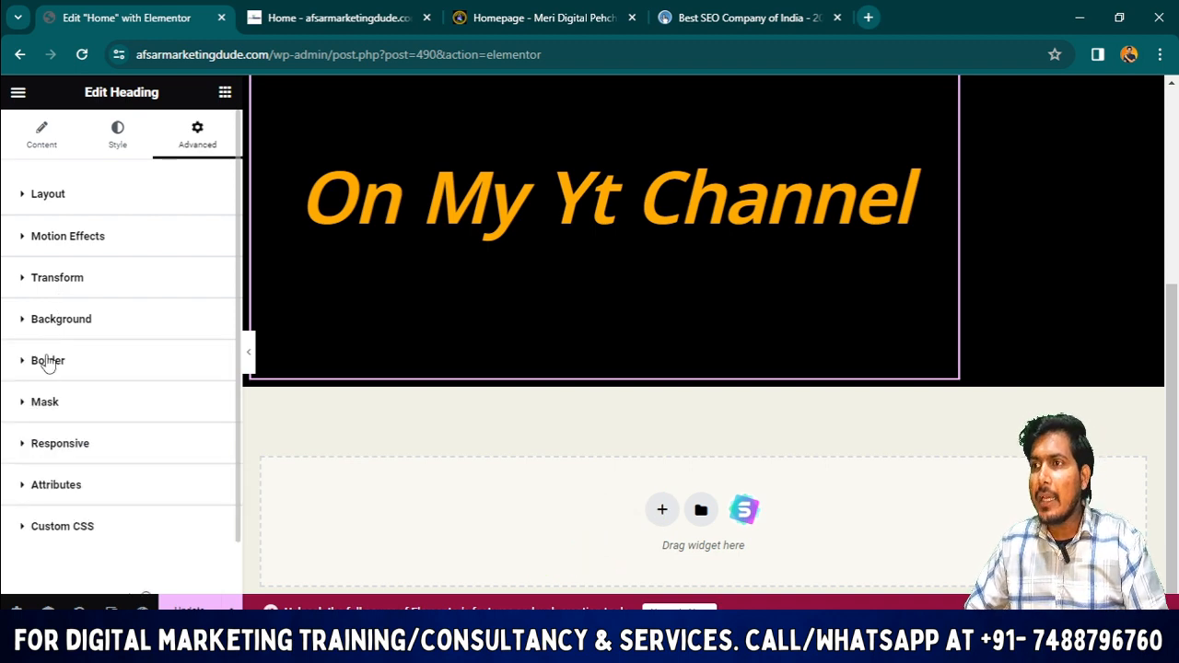
pyautogui.click(48, 362)
pyautogui.click(732, 11)
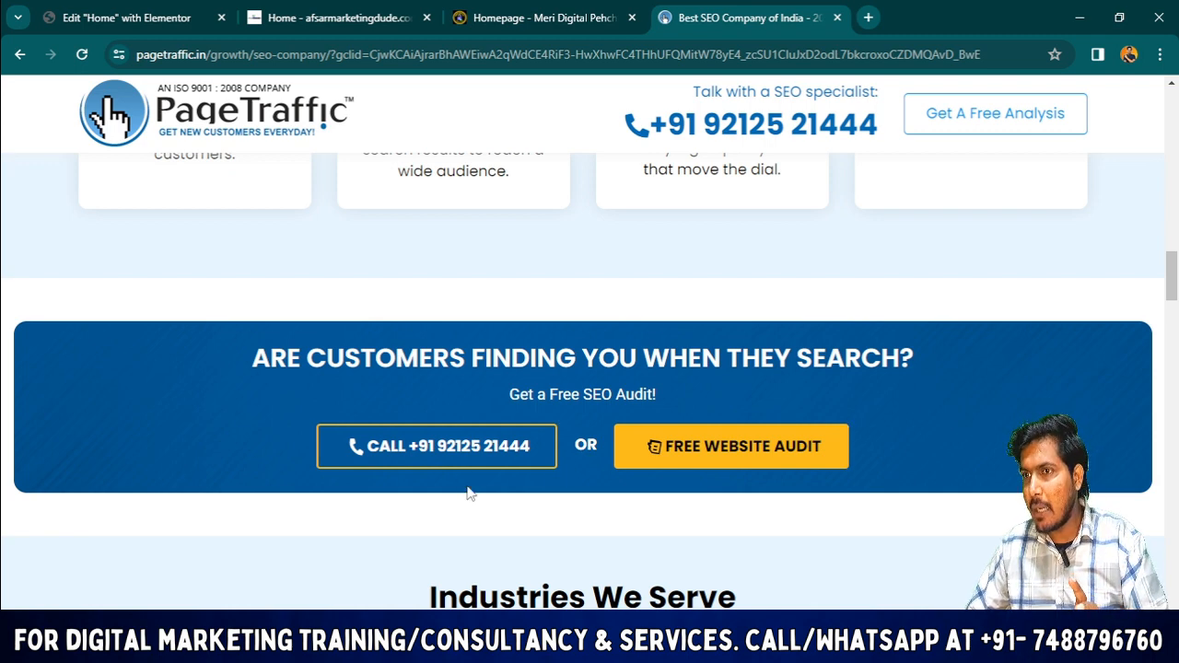
pyautogui.scroll(-5, 816, 524)
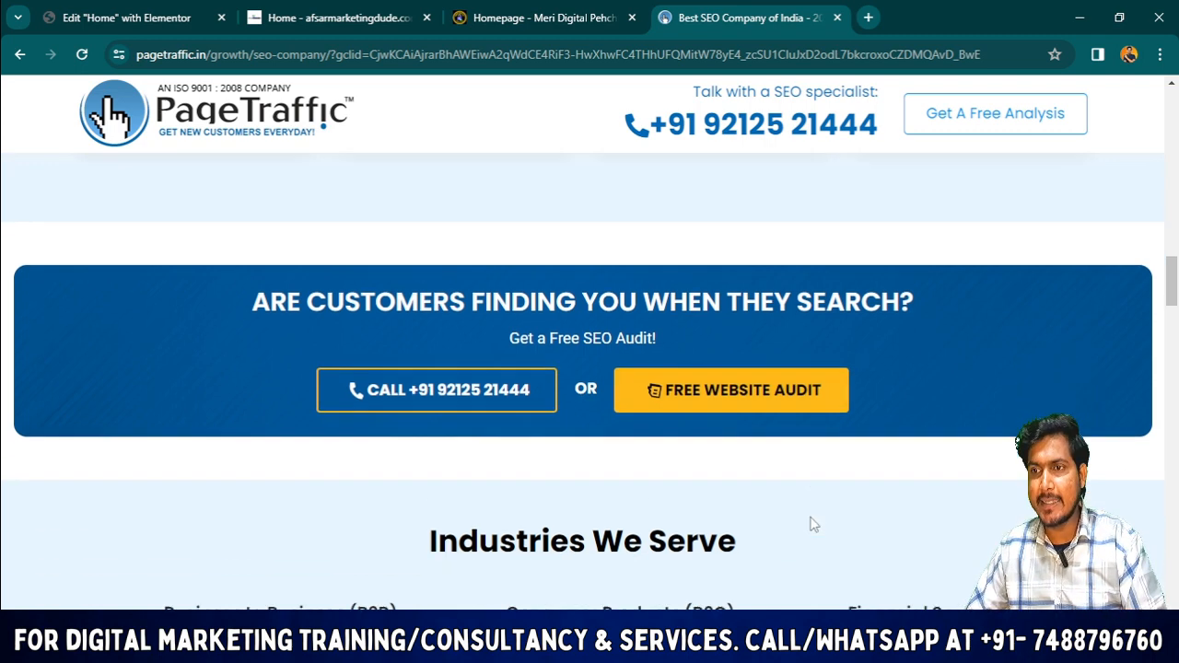
pyautogui.click(126, 17)
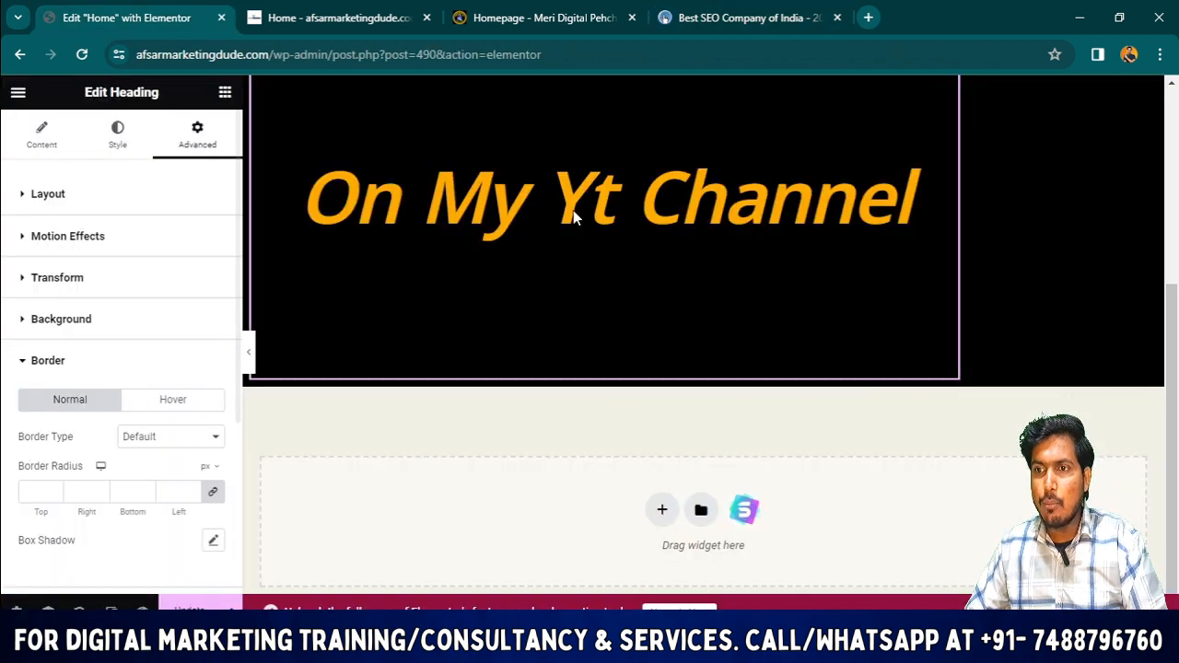
pyautogui.scroll(-1, 109, 378)
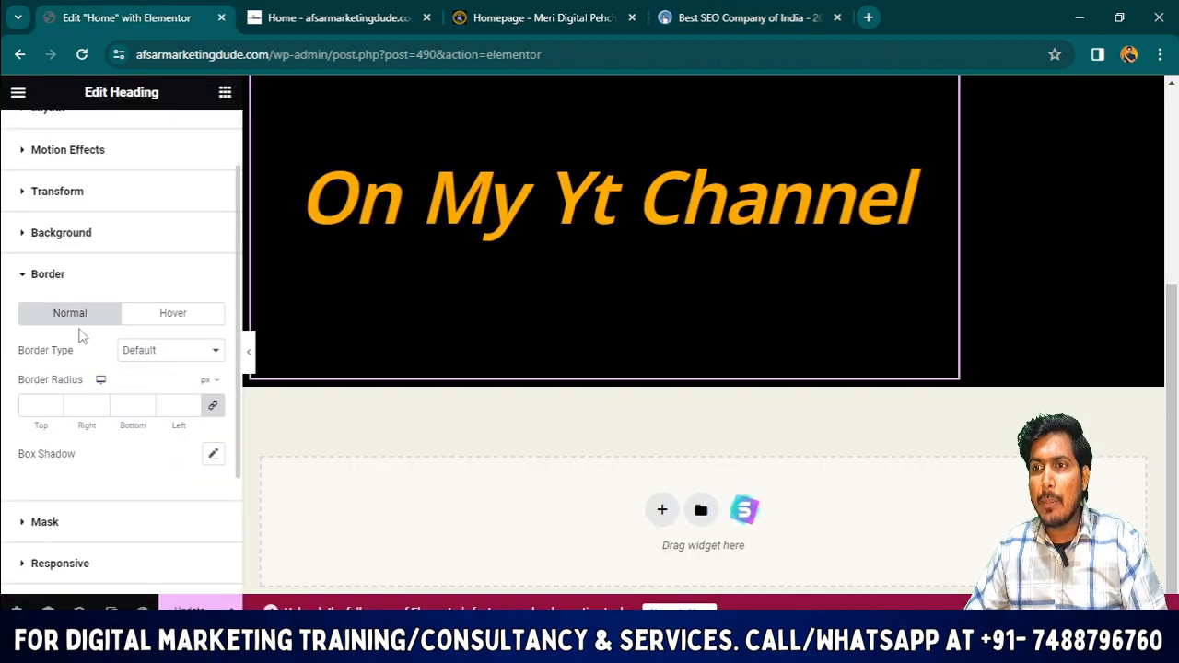
pyautogui.click(65, 233)
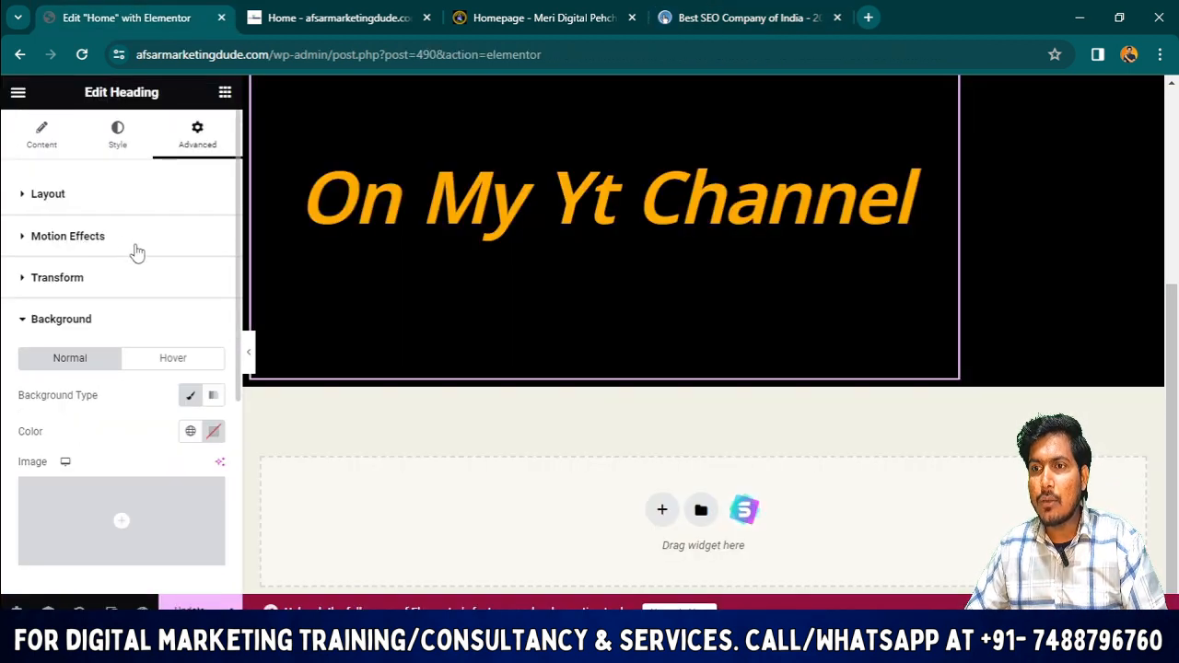
pyautogui.click(41, 320)
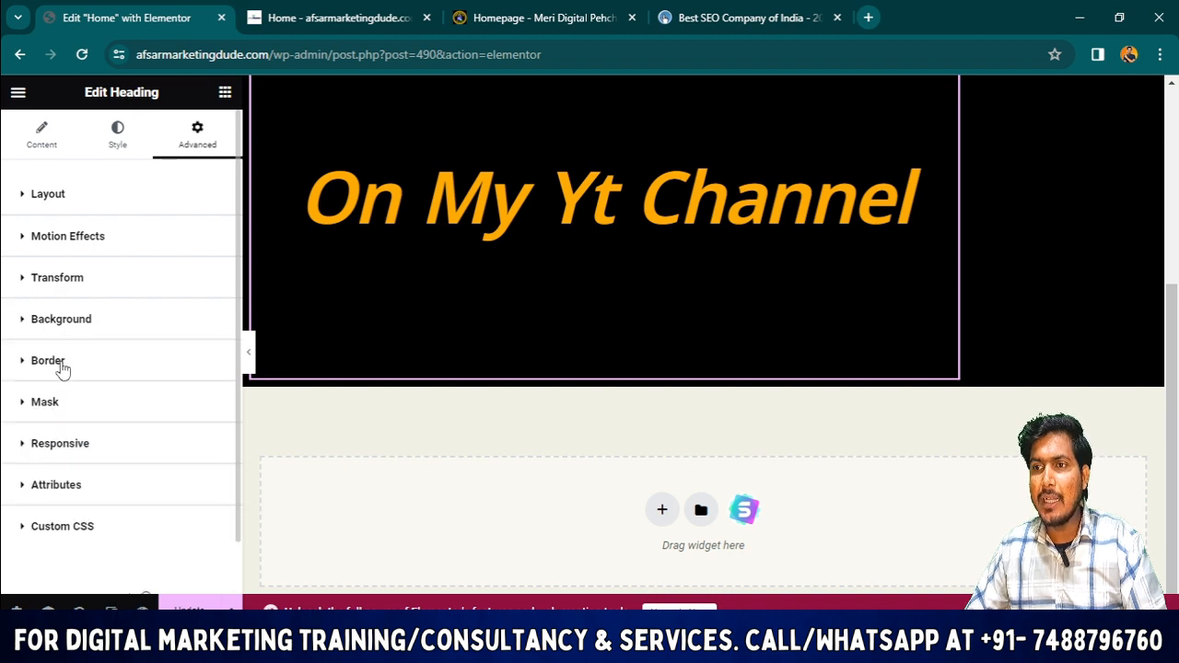
pyautogui.click(48, 360)
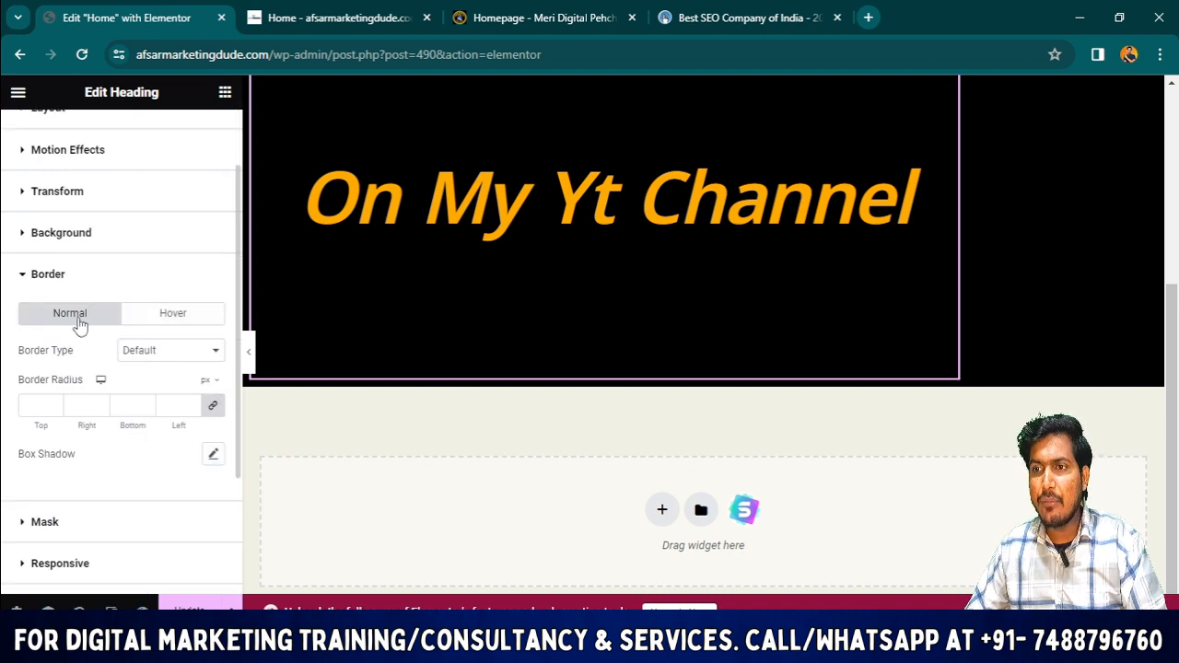
pyautogui.click(145, 351)
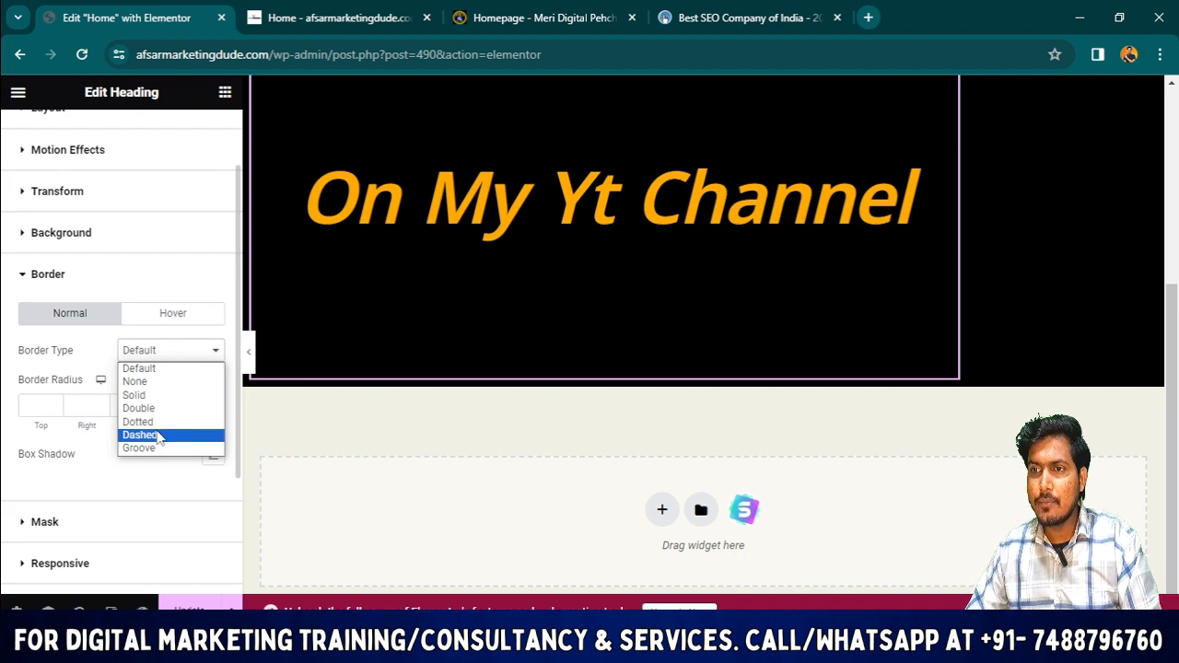
pyautogui.click(156, 264)
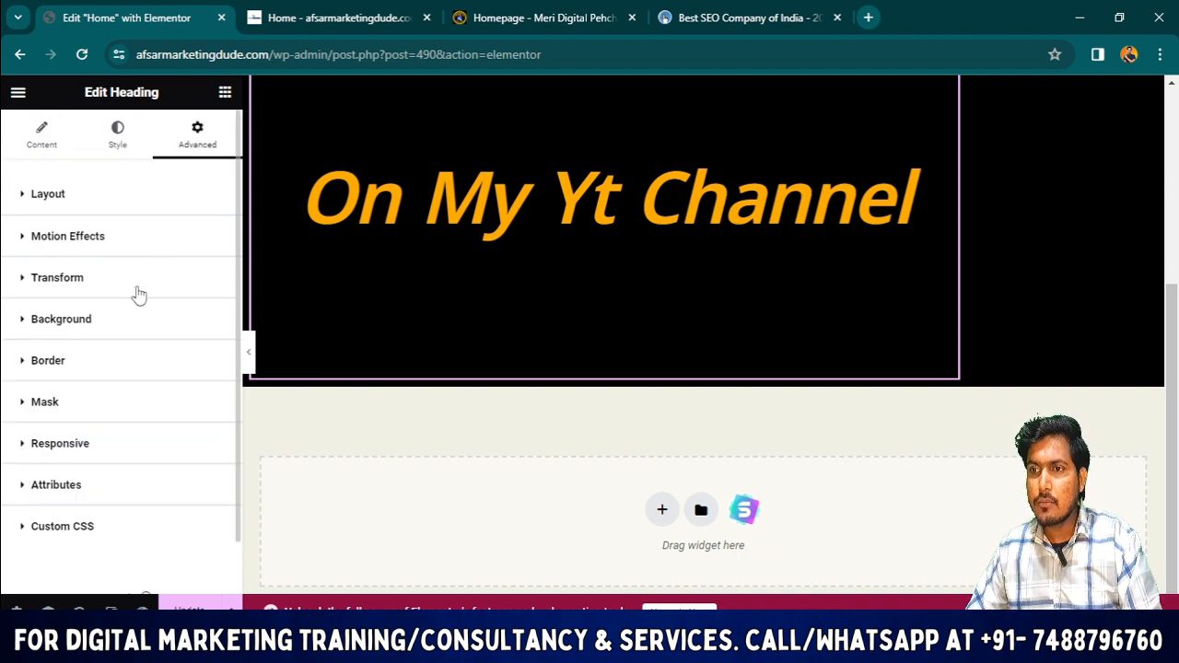
# Give the "On My Yt Channel" heading a normal-state border, trying Solid and settling on the Dotted border type
pyautogui.click(60, 365)
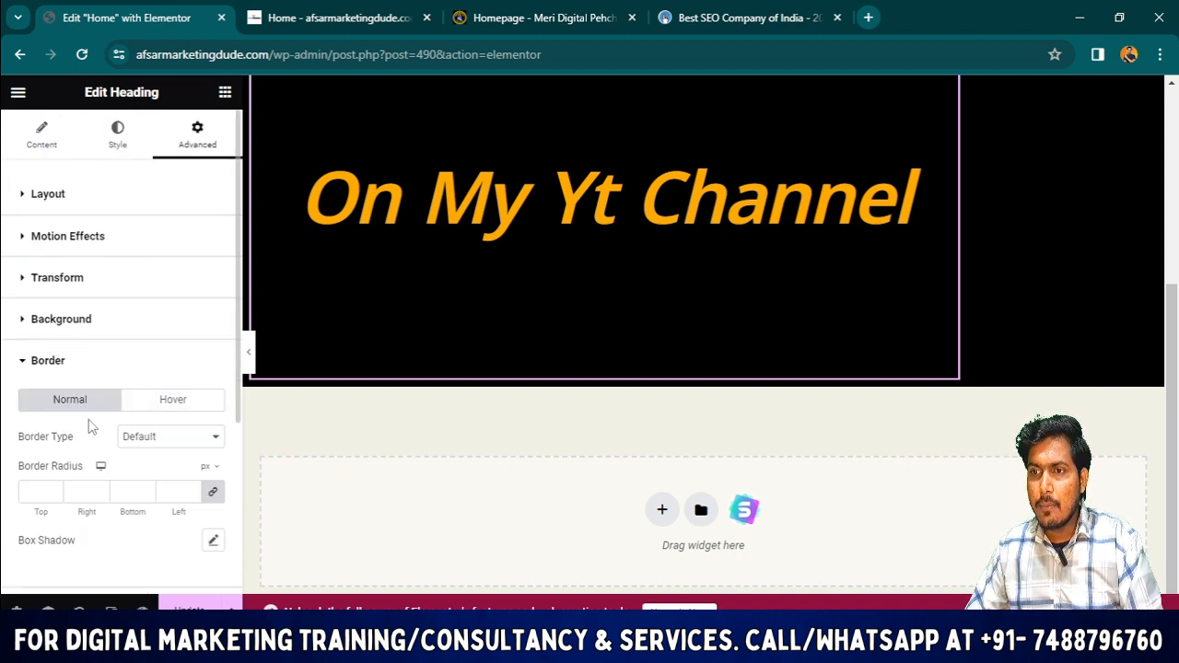
pyautogui.click(154, 439)
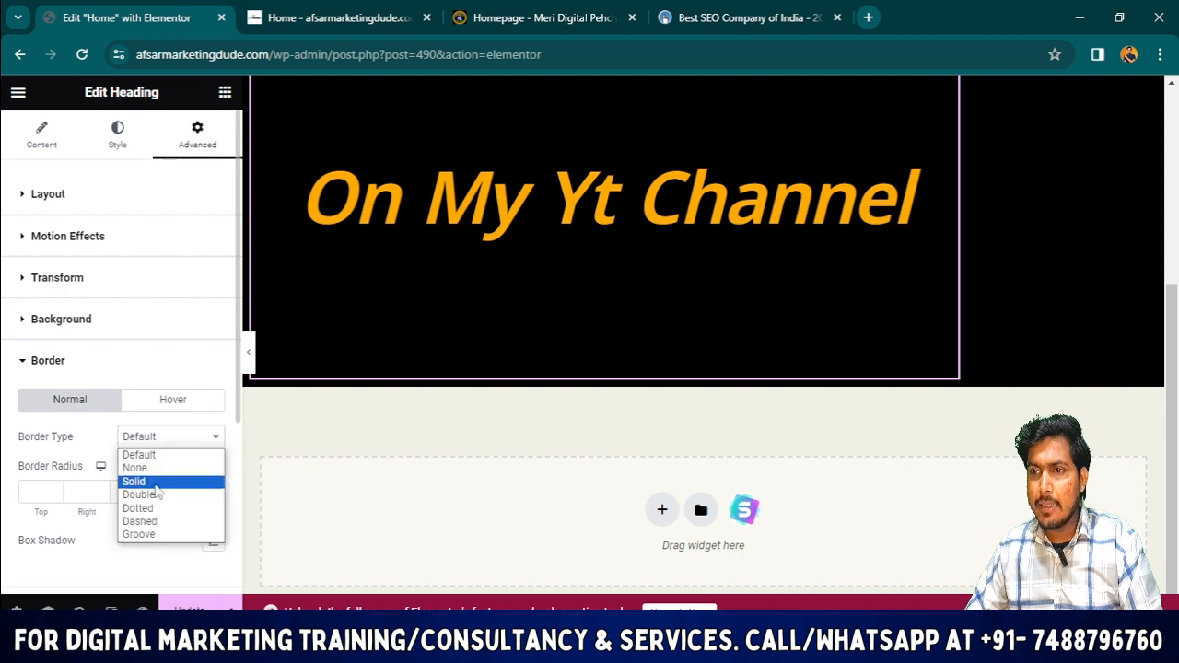
pyautogui.click(154, 479)
pyautogui.click(184, 436)
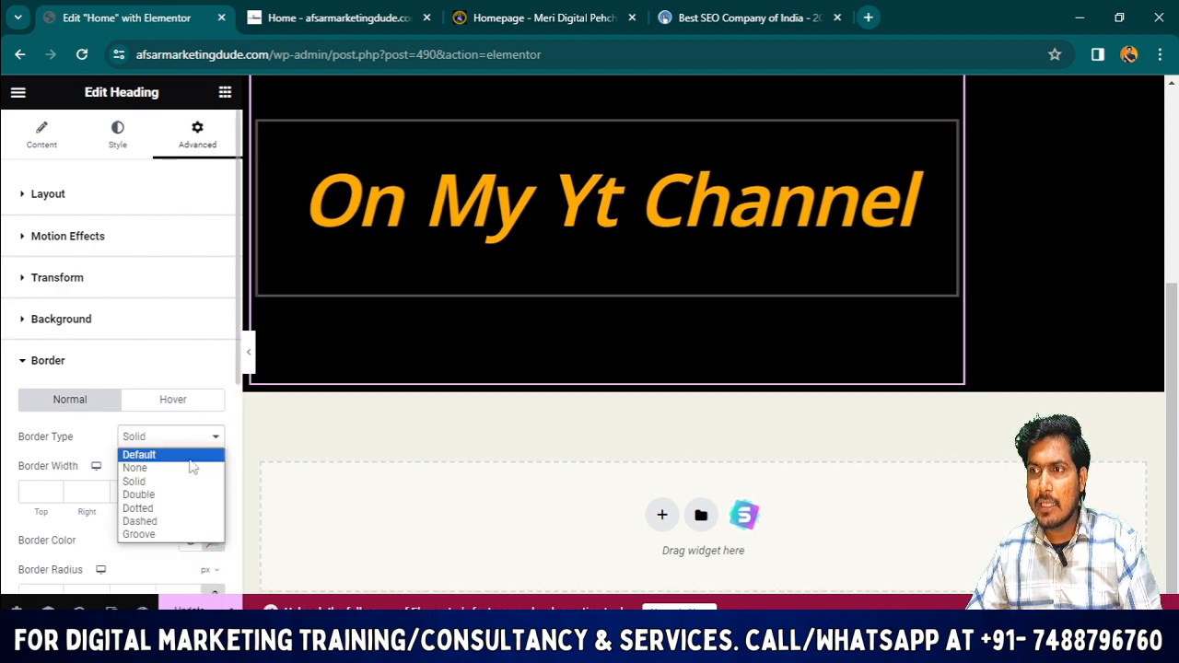
pyautogui.click(170, 511)
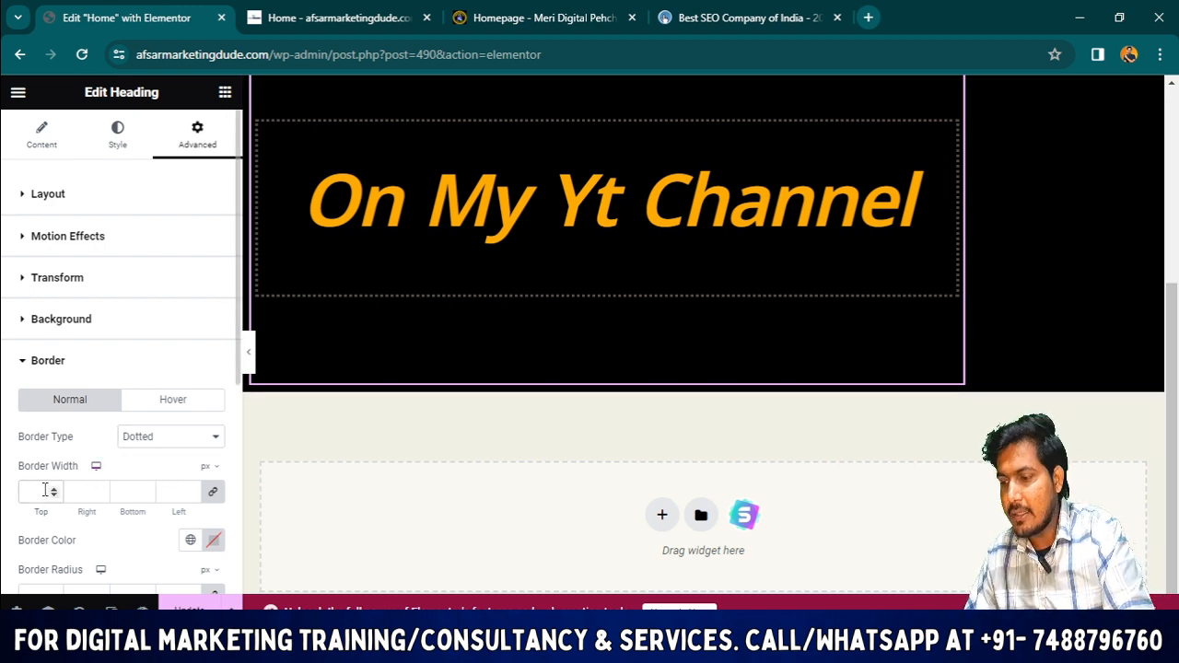
# Set the heading's dotted border width to 9 px on all sides, after trying 5, 50, 1 and 8
pyautogui.write('5')
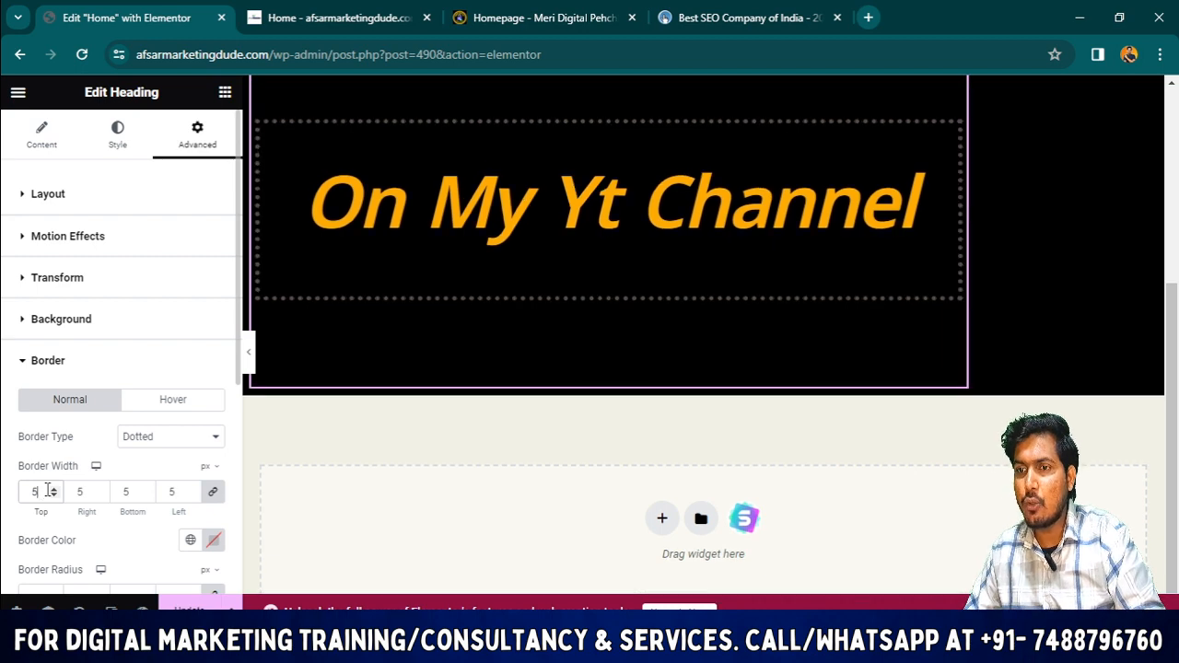
pyautogui.write('0')
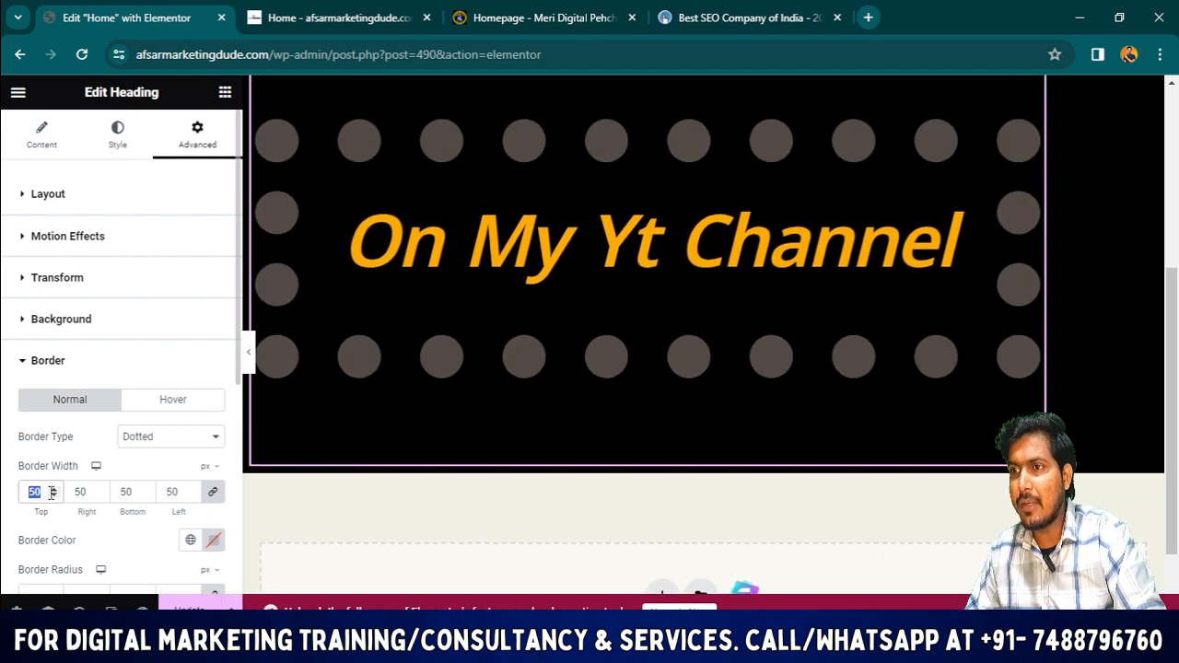
pyautogui.write('1')
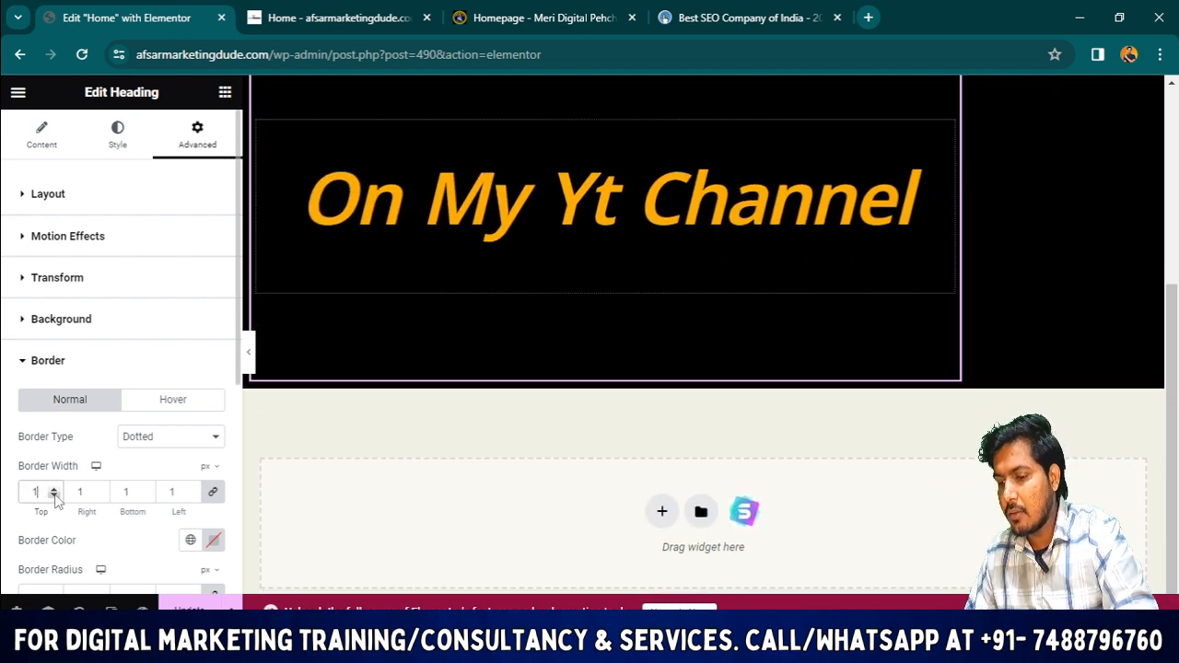
pyautogui.press('BackSpace')
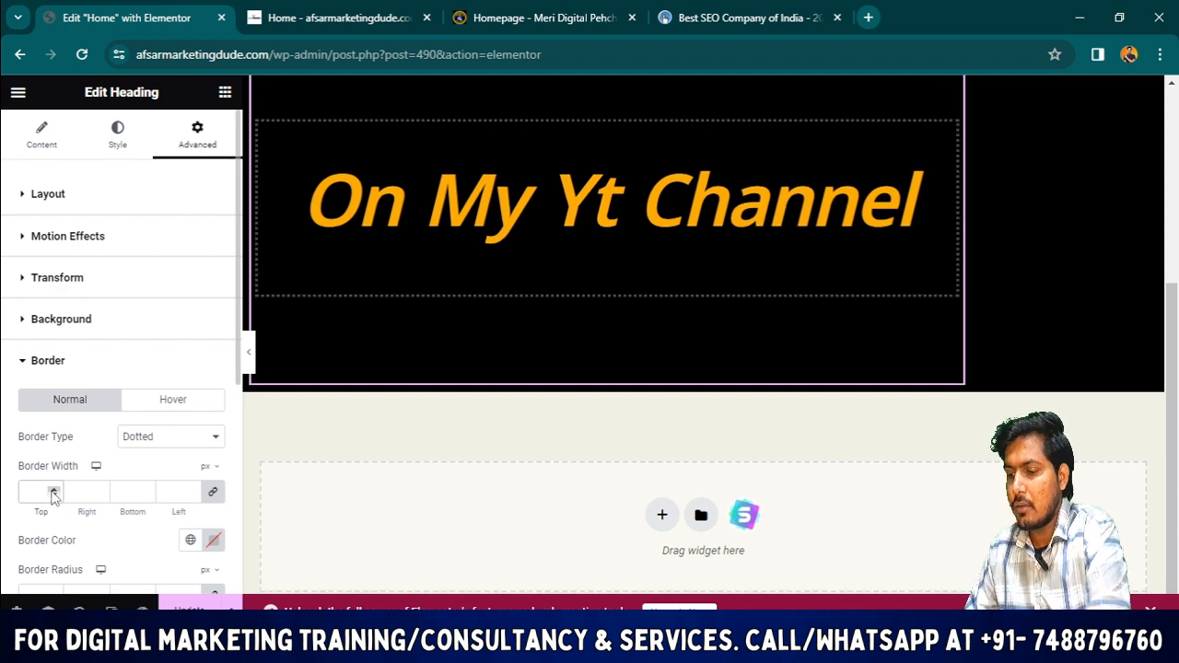
pyautogui.write('8')
pyautogui.press('BackSpace')
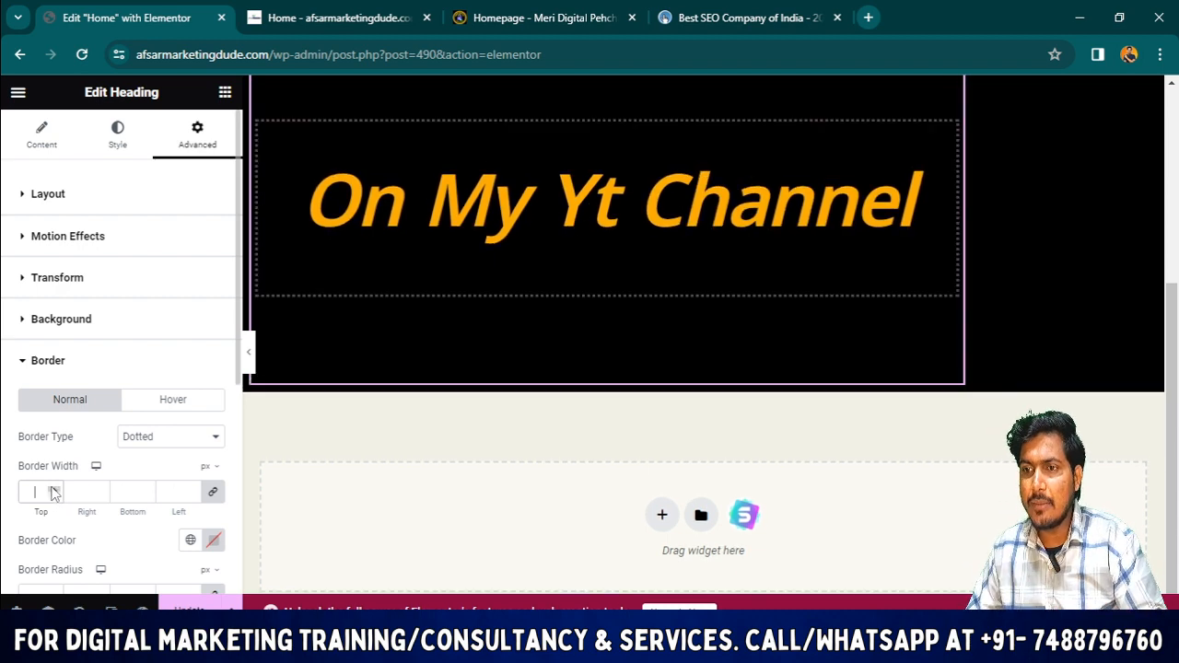
pyautogui.write('9')
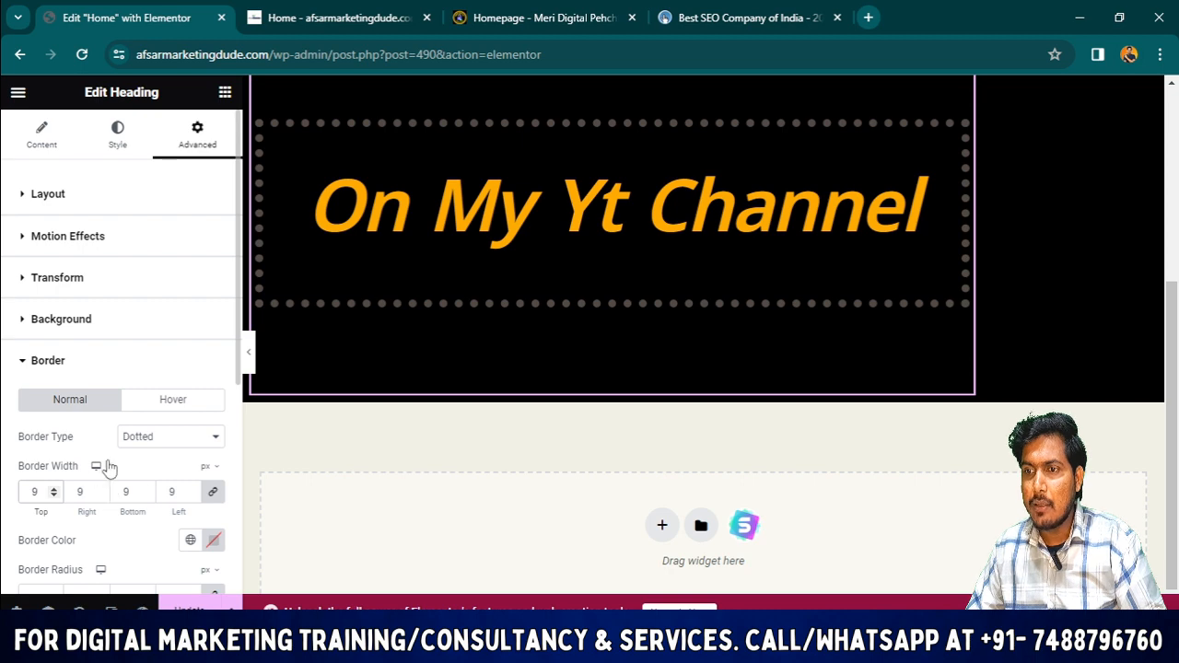
# Color the heading's dotted border blue with #1799E0
pyautogui.click(213, 540)
pyautogui.click(225, 458)
pyautogui.click(283, 333)
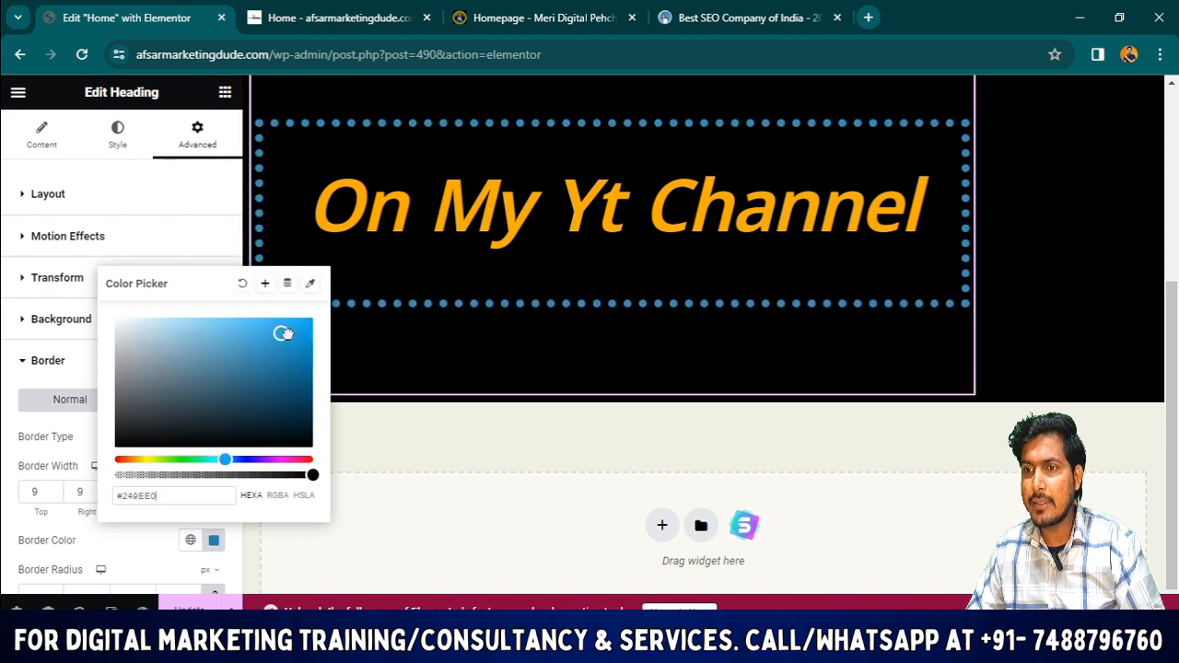
pyautogui.moveTo(283, 334); pyautogui.dragTo(292, 332)
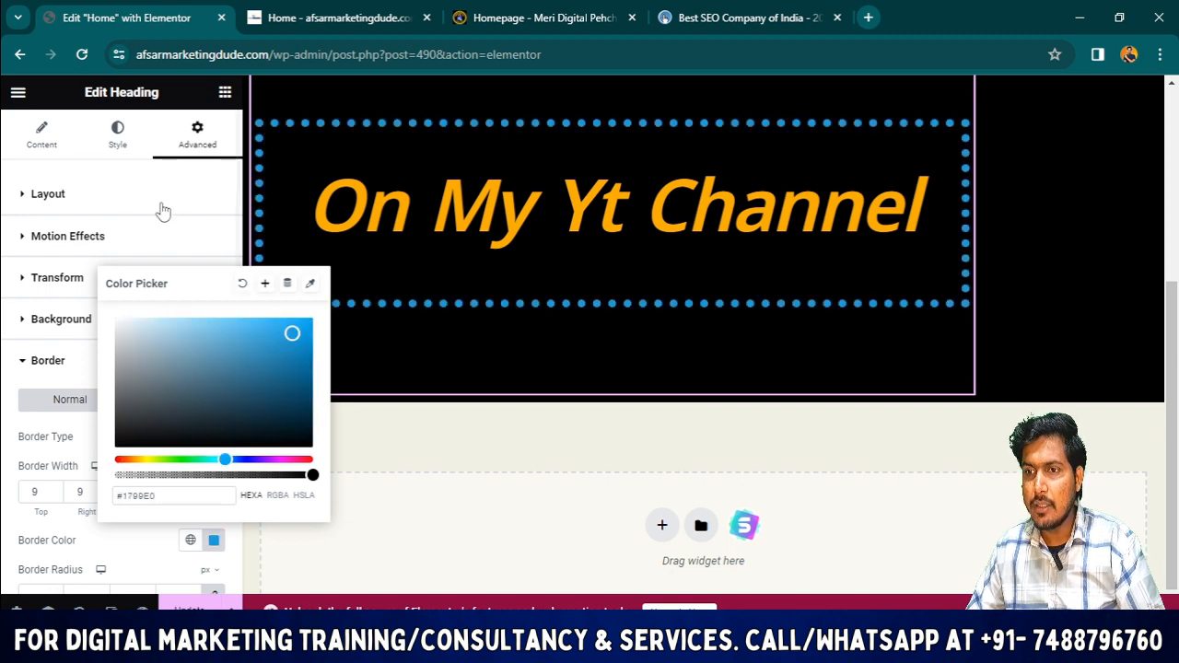
pyautogui.click(390, 437)
# Round the heading's border with a 54 px radius on all corners, after trying negative values and 269
pyautogui.scroll(-1, 98, 522)
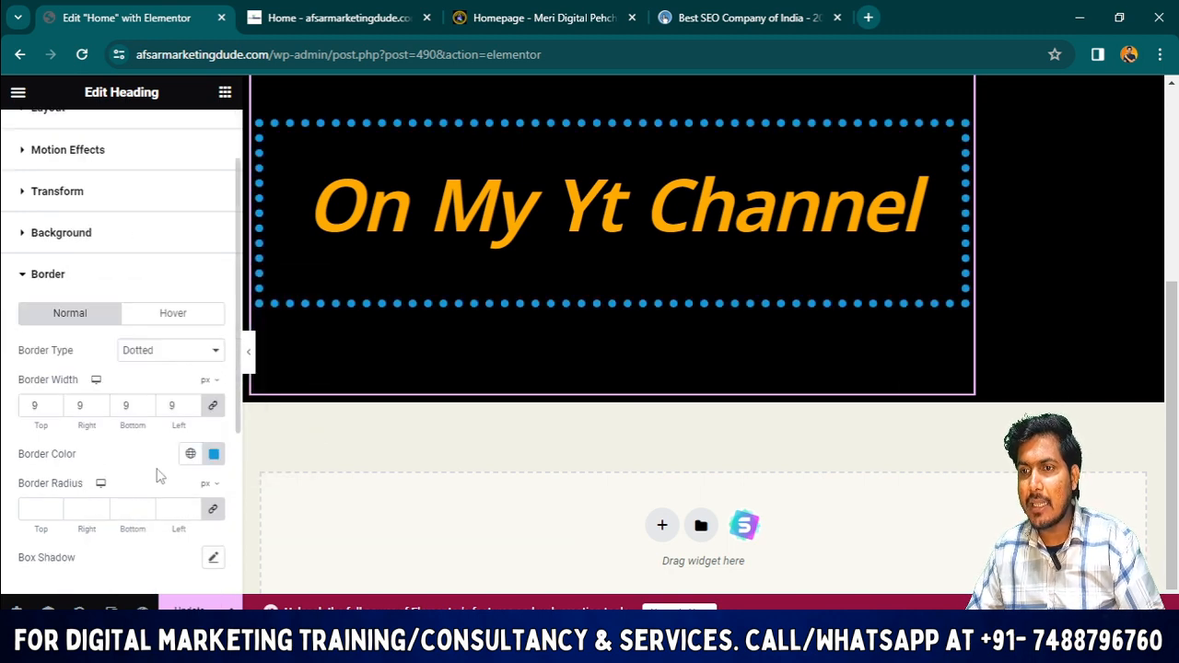
pyautogui.click(54, 513)
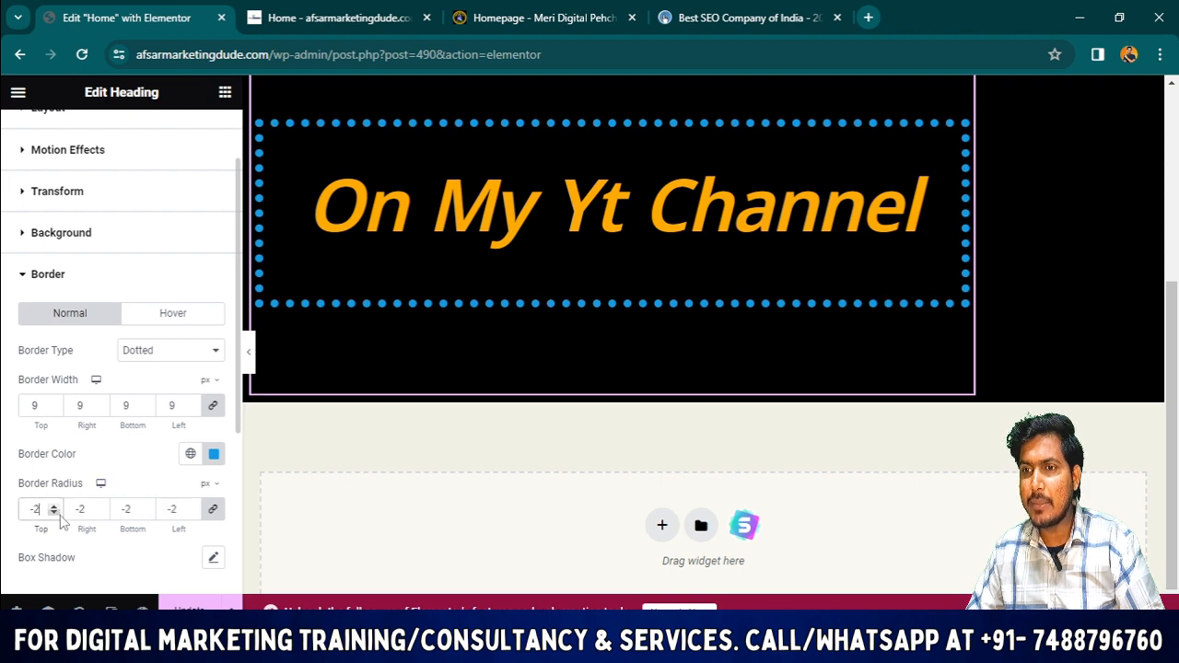
pyautogui.click(53, 513)
pyautogui.click(53, 513)
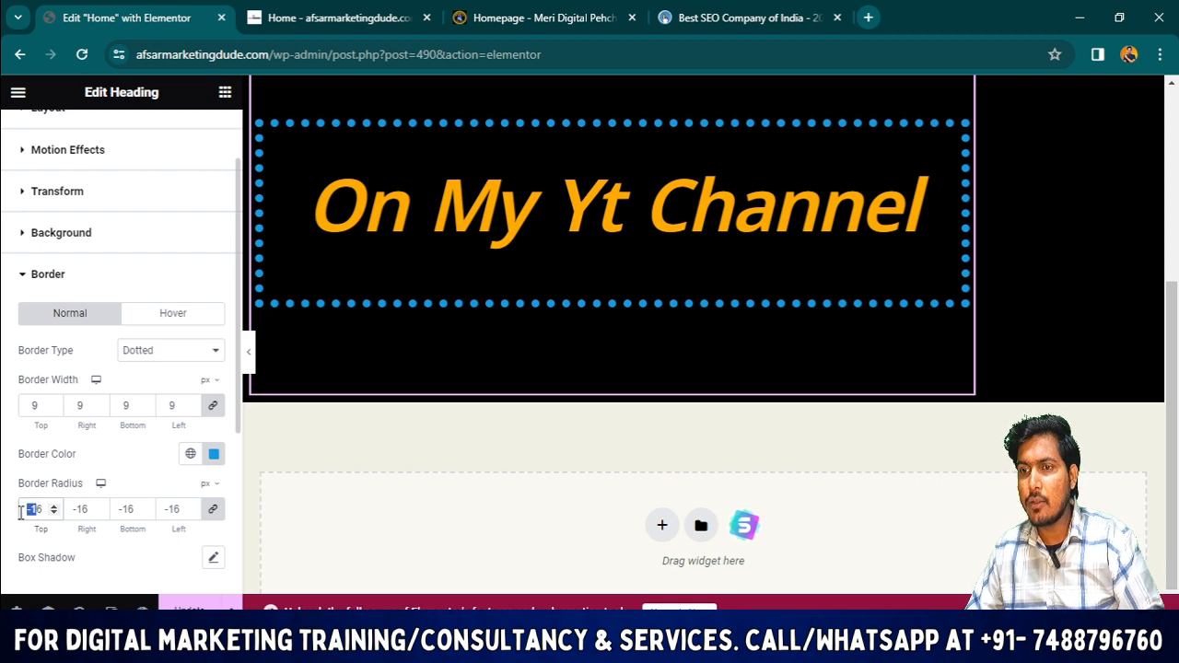
pyautogui.click(54, 507)
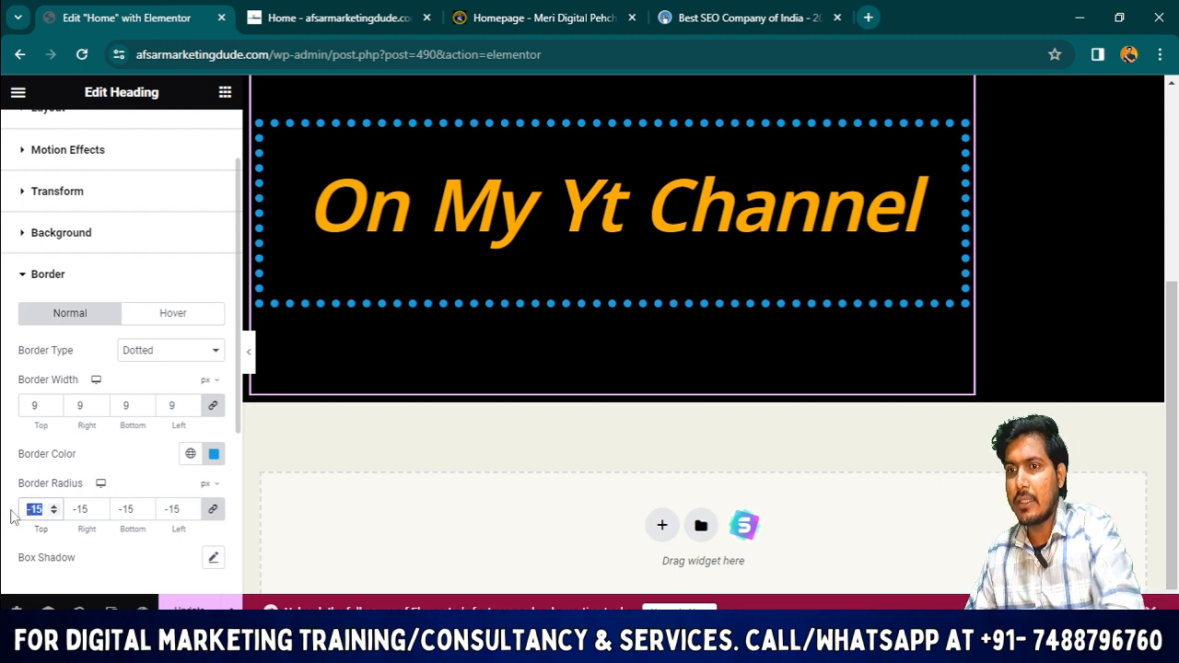
pyautogui.write('269')
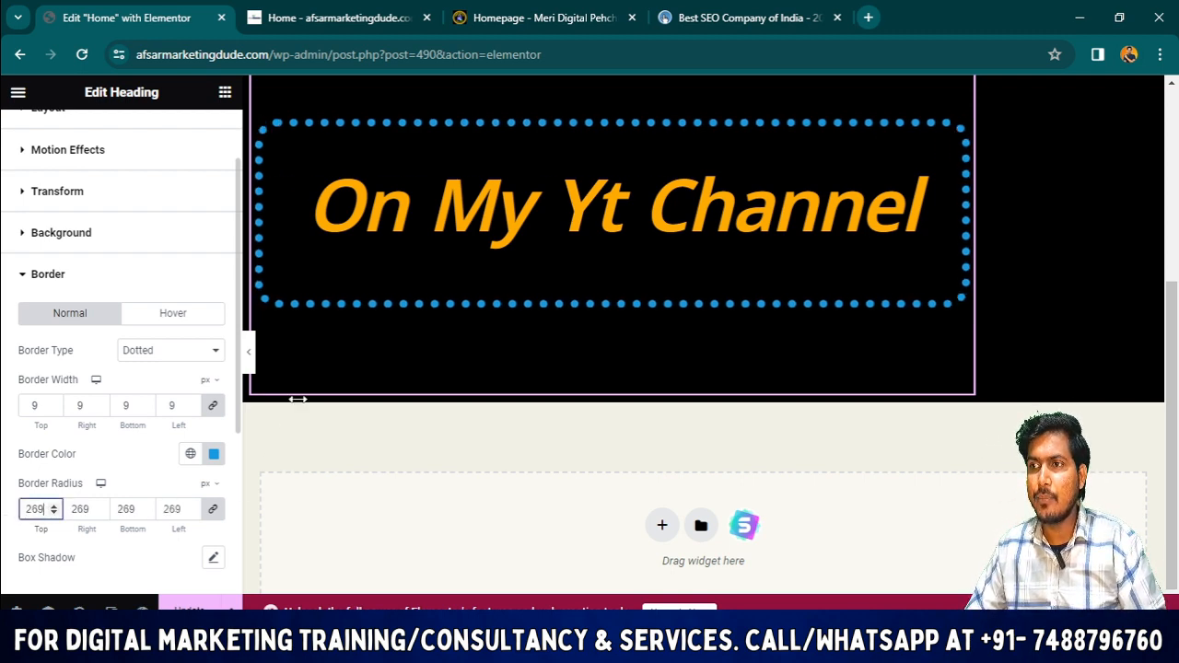
pyautogui.moveTo(298, 398); pyautogui.dragTo(33, 509)
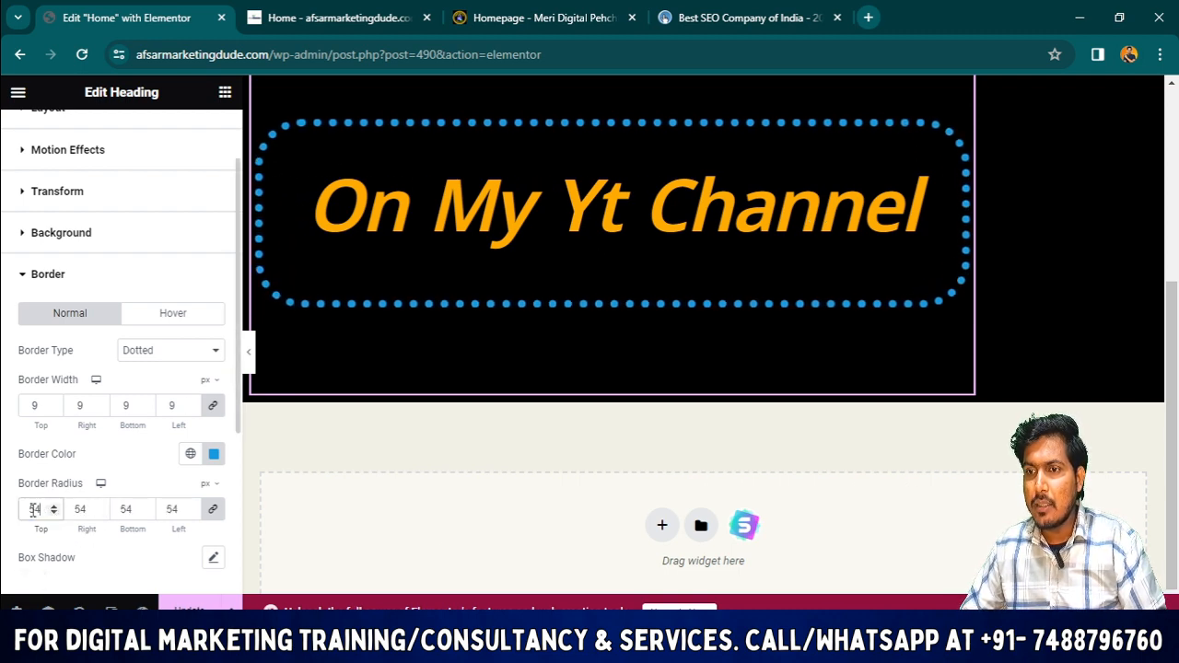
# Change the heading's border type to Solid and compare it with the blue call-to-action banner on the PageTraffic page
pyautogui.scroll(-1, 155, 499)
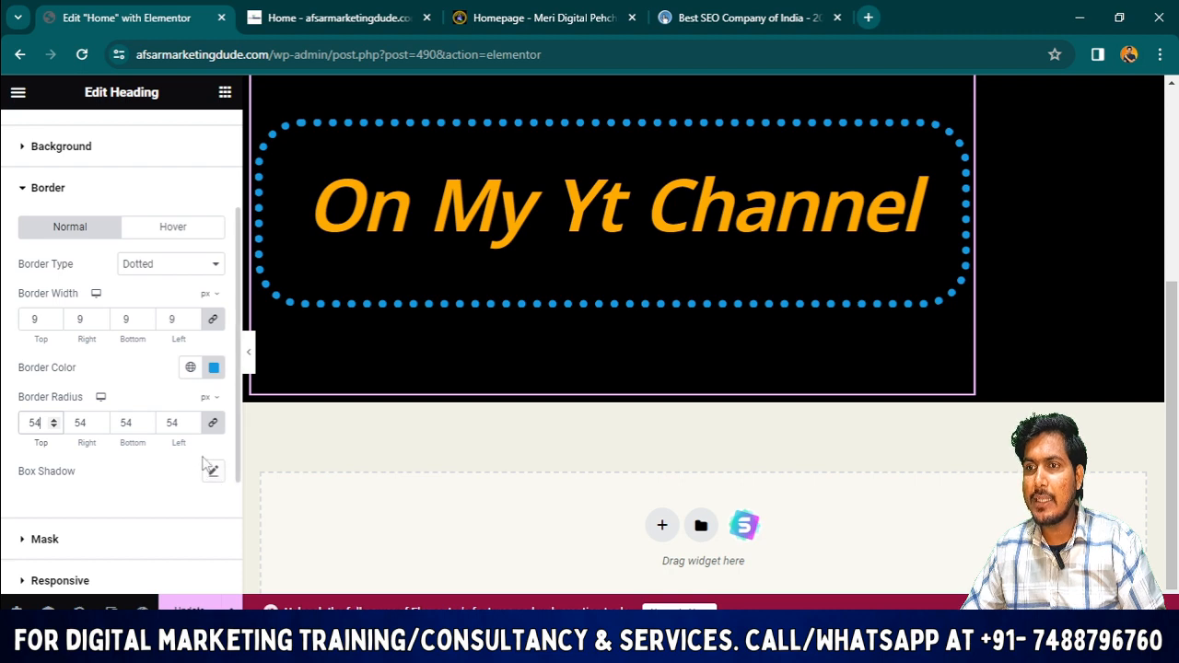
pyautogui.click(211, 269)
pyautogui.click(170, 308)
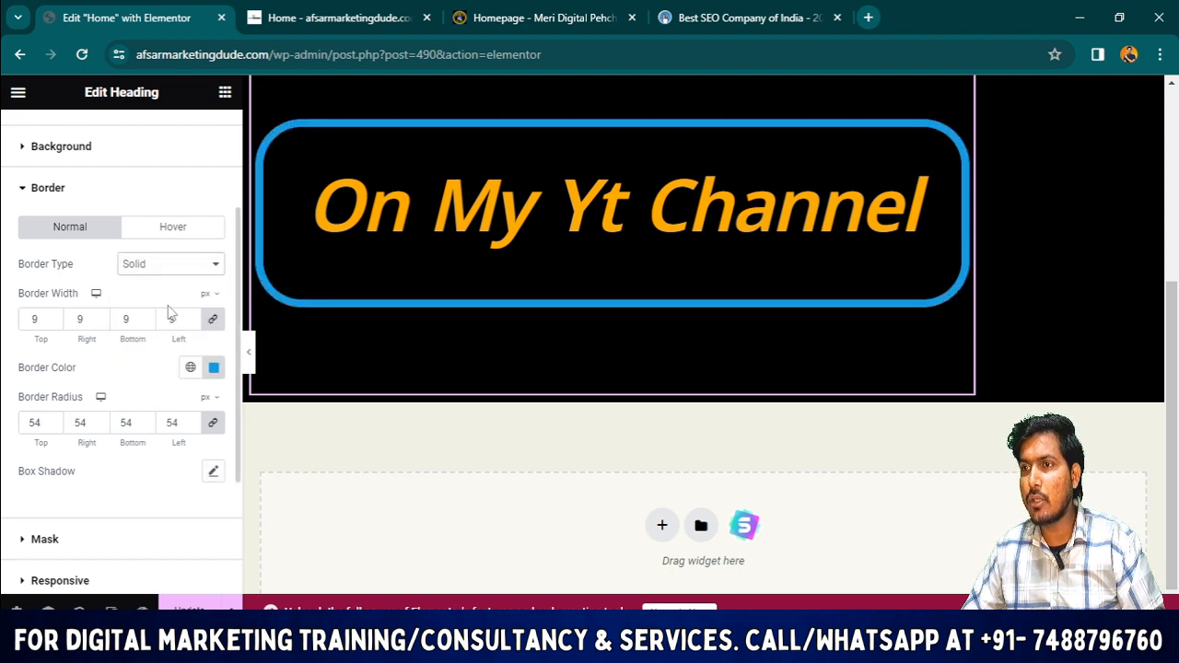
pyautogui.click(705, 18)
pyautogui.scroll(3, 541, 91)
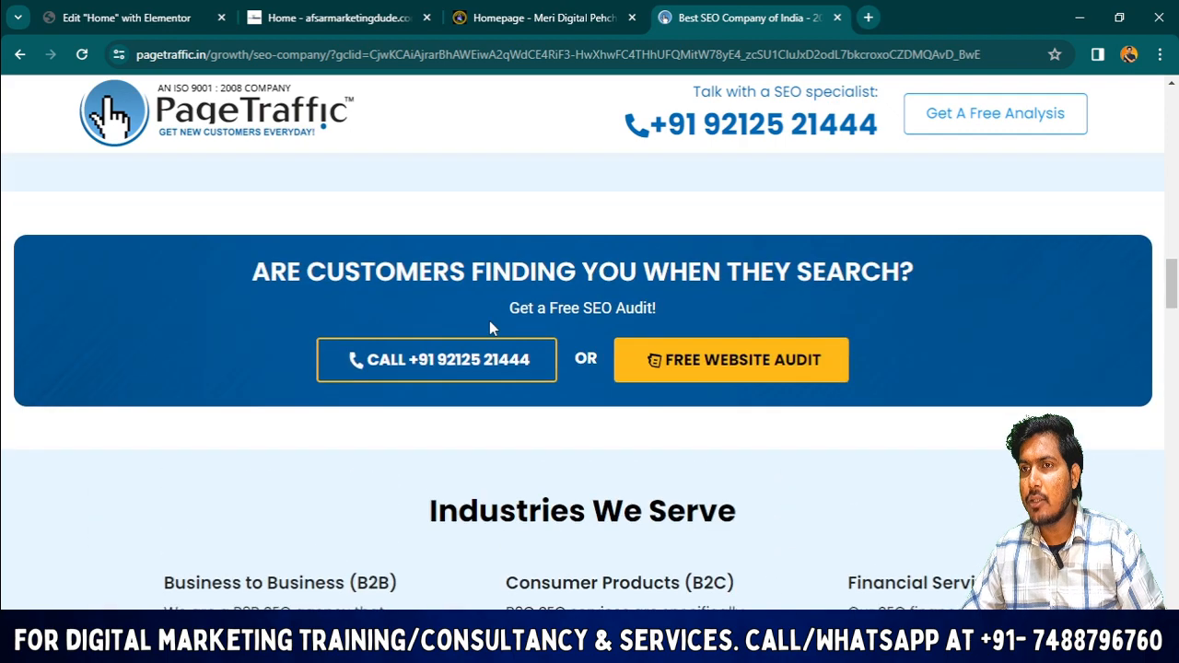
pyautogui.click(185, 9)
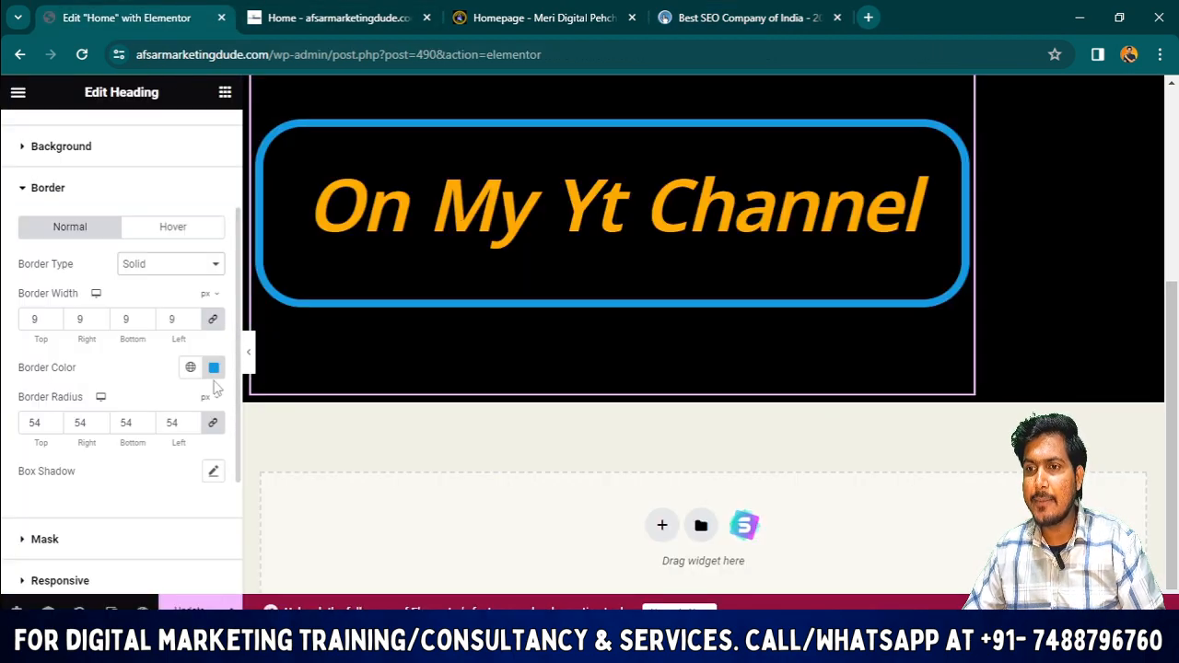
# Try a mask on the heading with the Circle and Flower shapes, and switch the mask off again
pyautogui.scroll(-1, 55, 442)
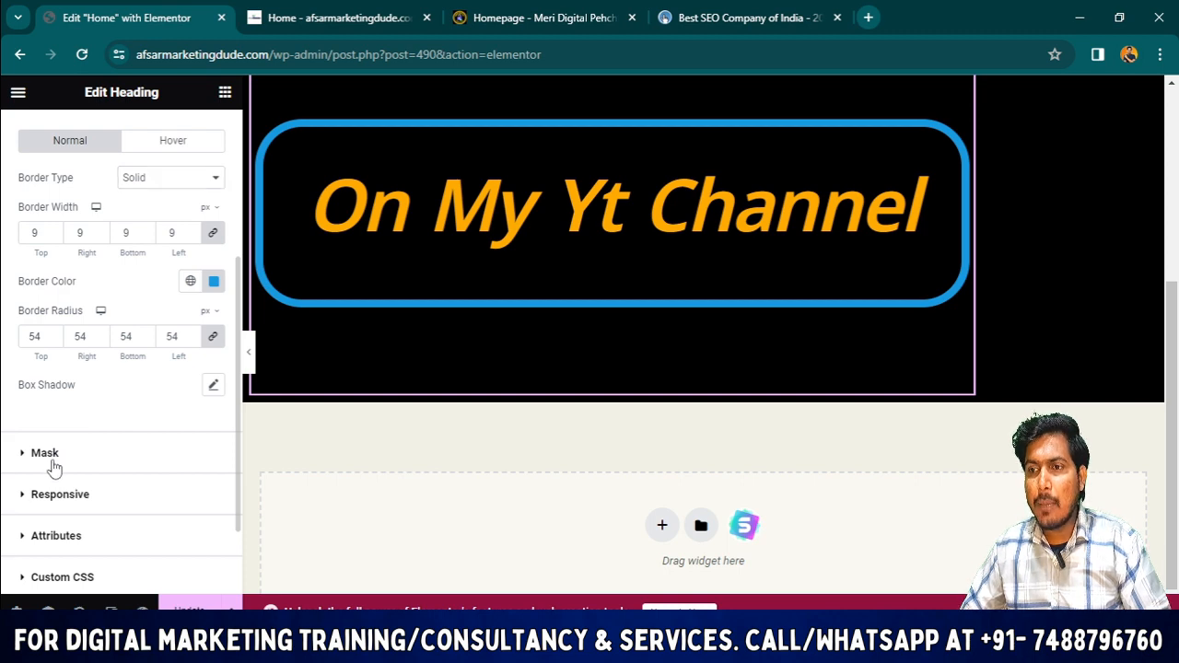
pyautogui.click(52, 463)
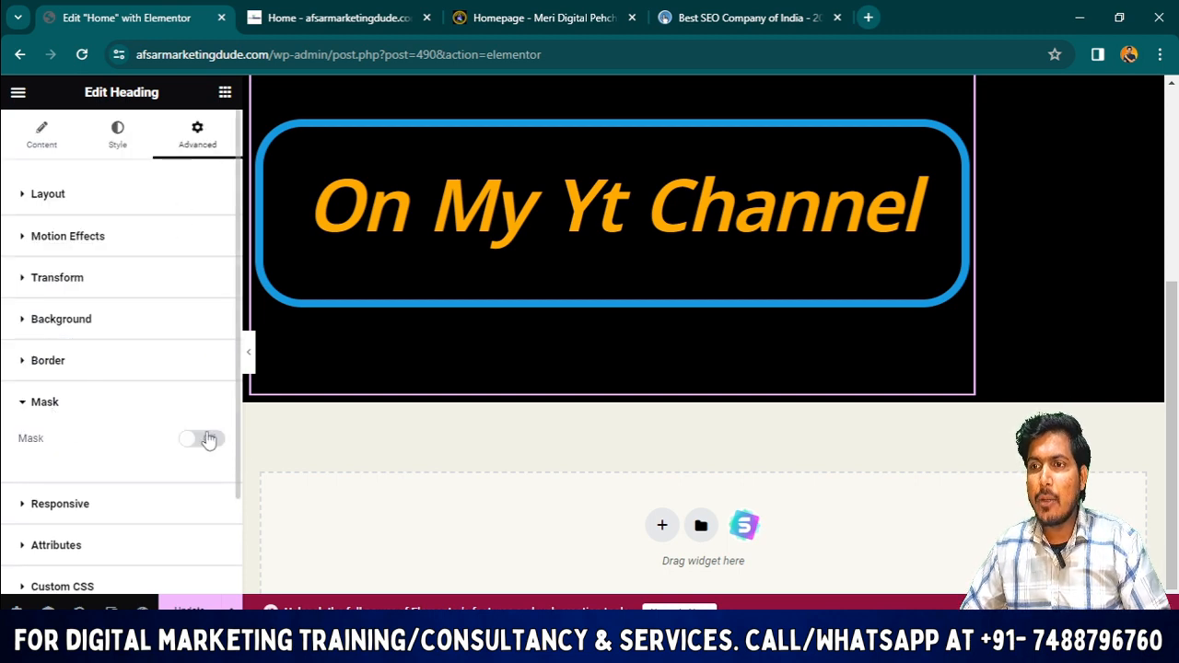
pyautogui.scroll(-1, 209, 439)
pyautogui.click(212, 322)
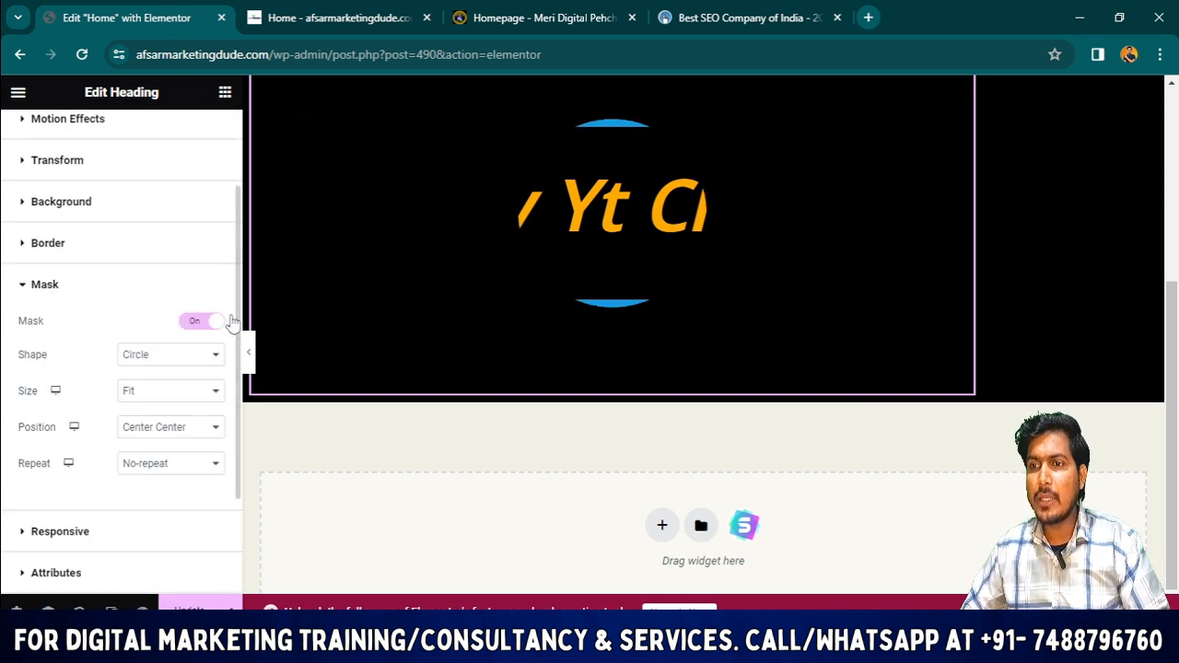
pyautogui.click(168, 359)
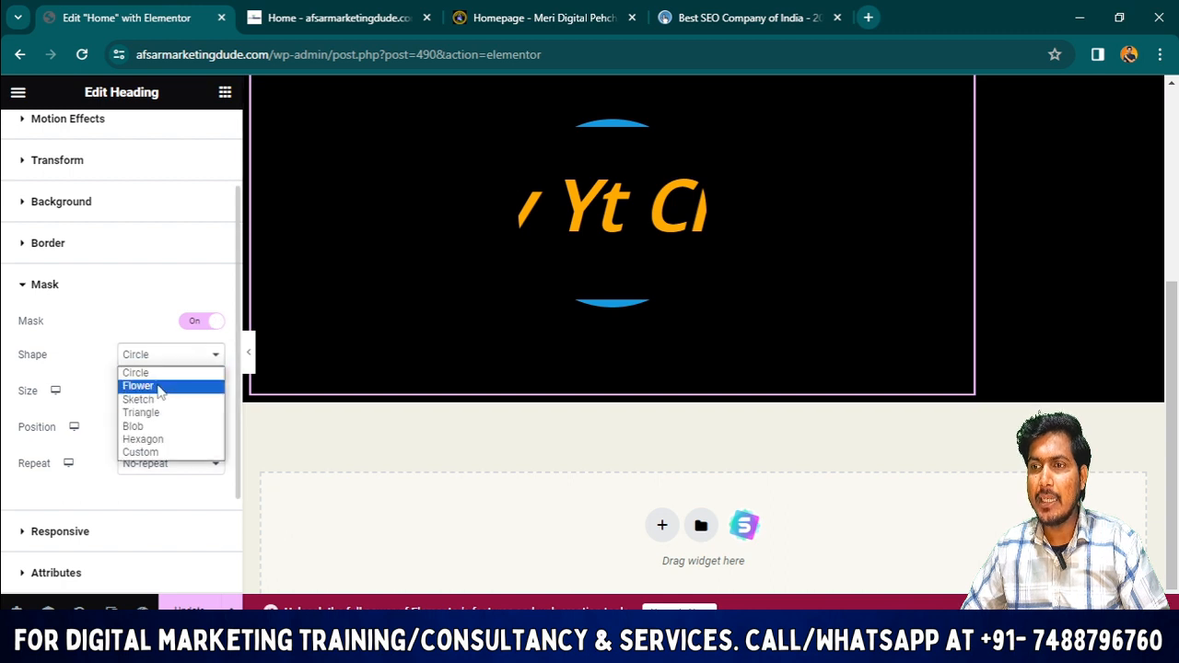
pyautogui.click(157, 386)
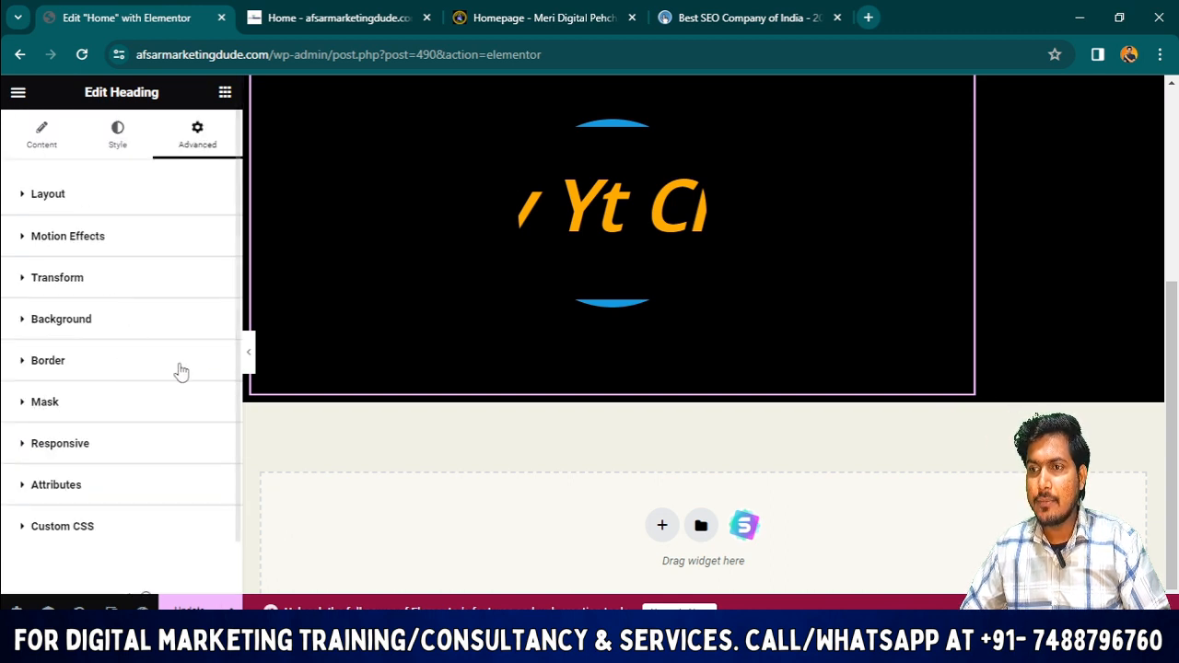
pyautogui.click(138, 401)
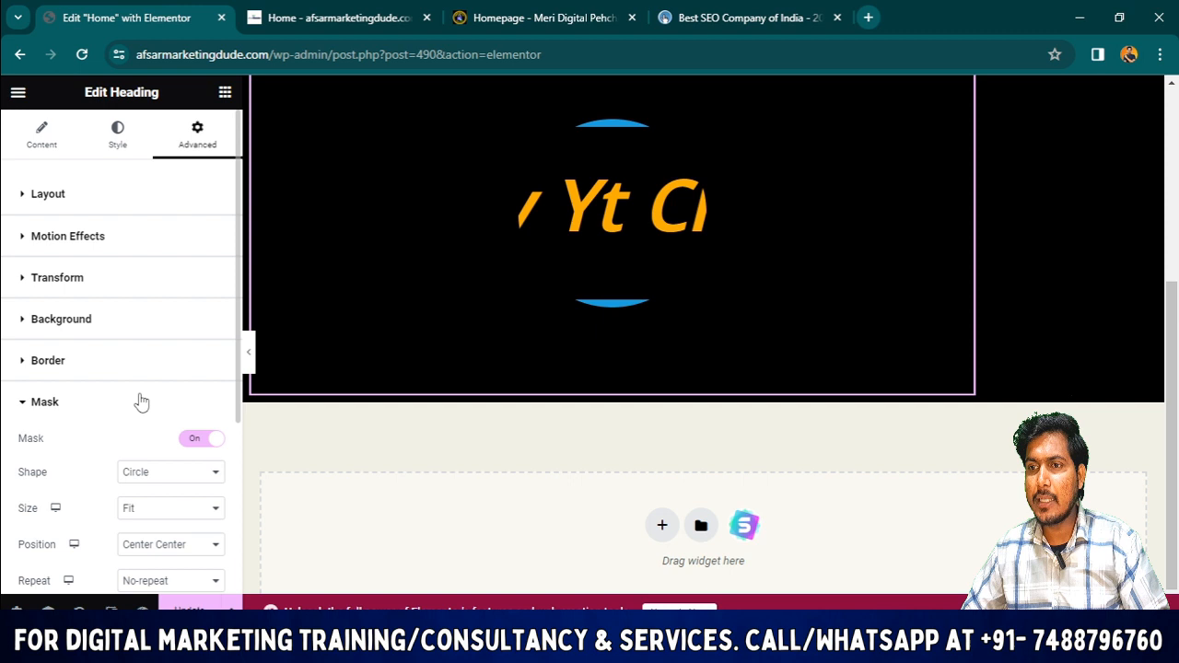
pyautogui.click(196, 436)
# Try hiding the heading on desktop and tablet portrait, and set it back to show on those devices
pyautogui.scroll(-1, 175, 443)
pyautogui.click(87, 421)
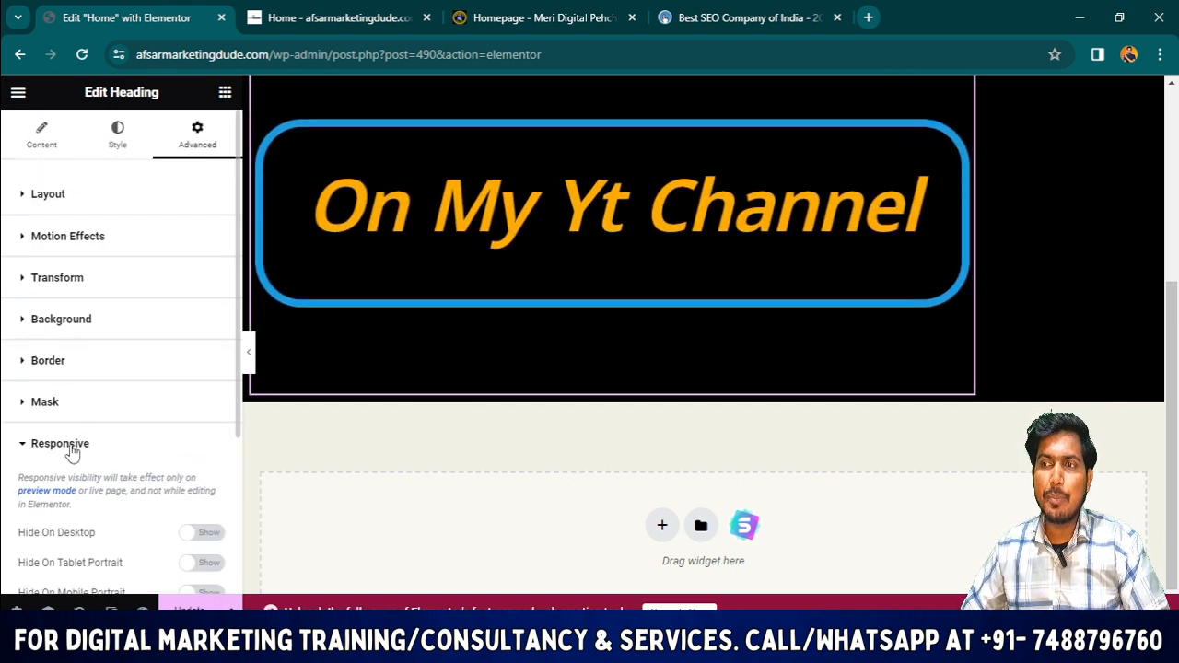
pyautogui.scroll(-1, 72, 453)
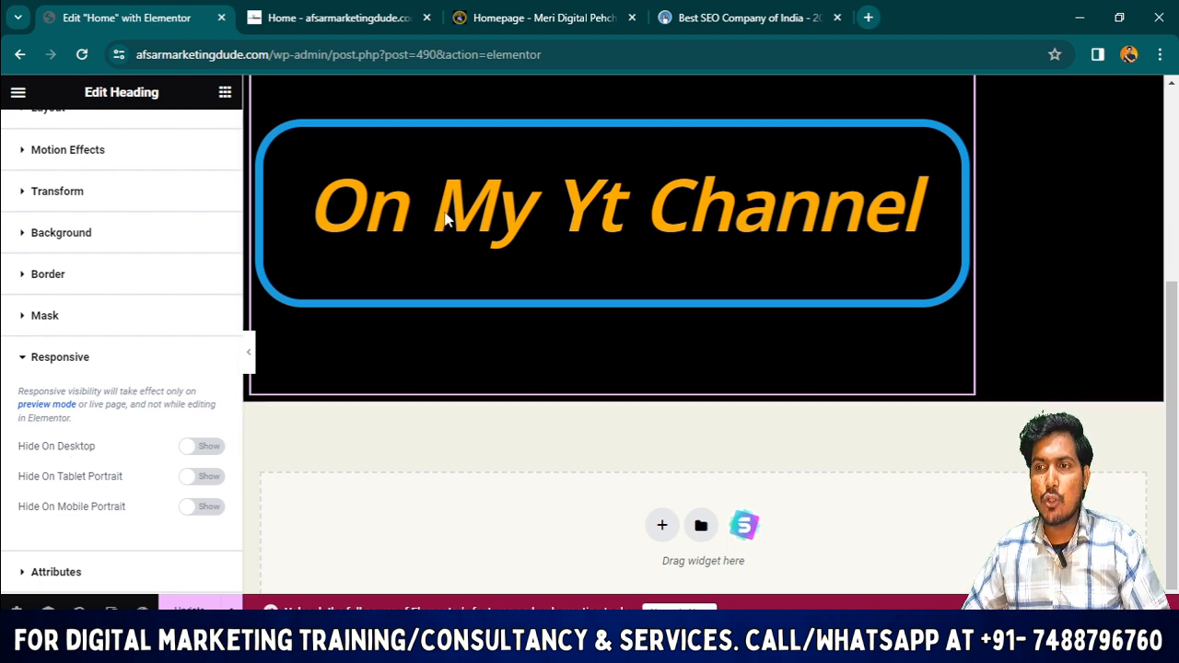
pyautogui.click(203, 447)
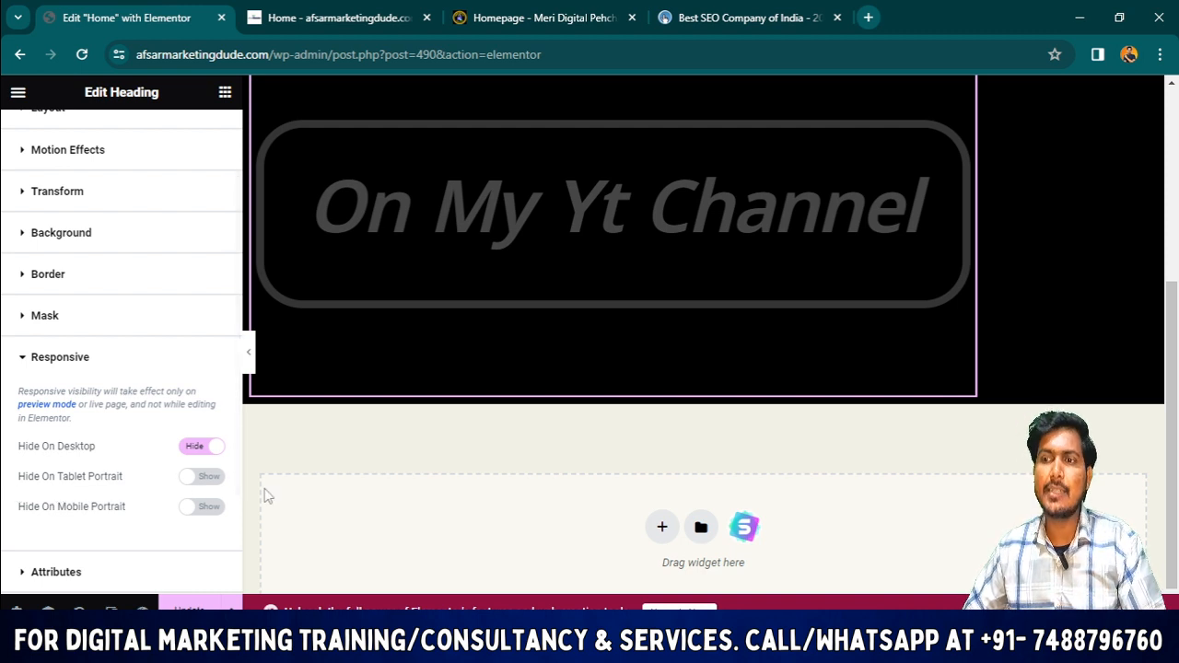
pyautogui.click(208, 479)
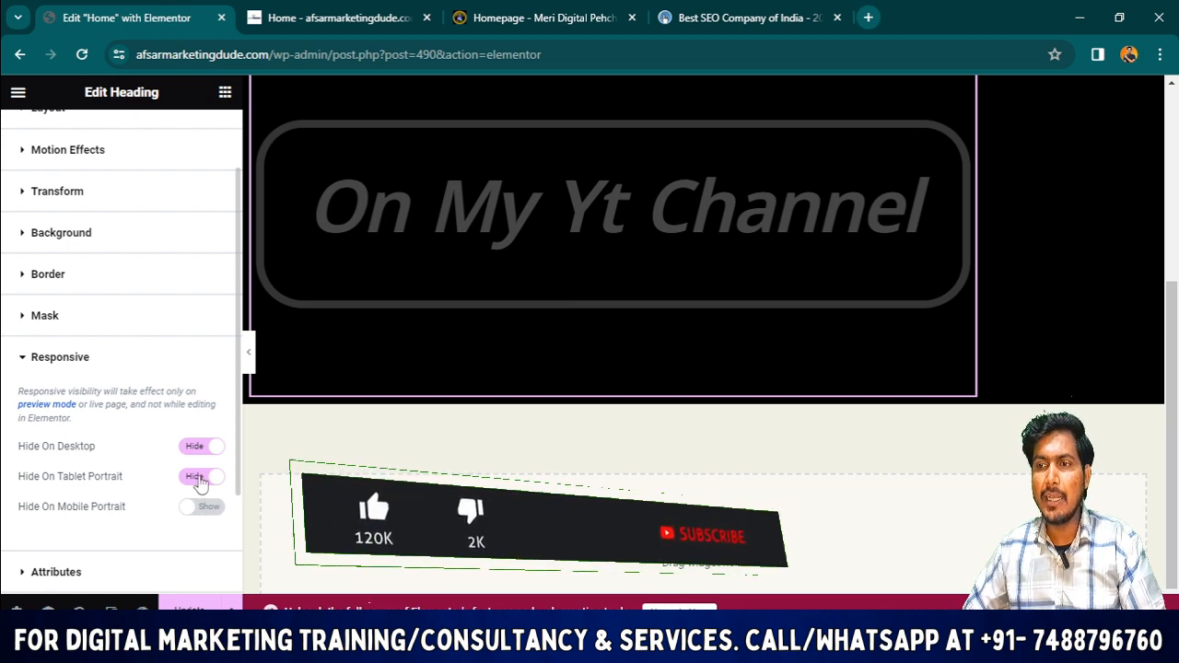
pyautogui.click(200, 479)
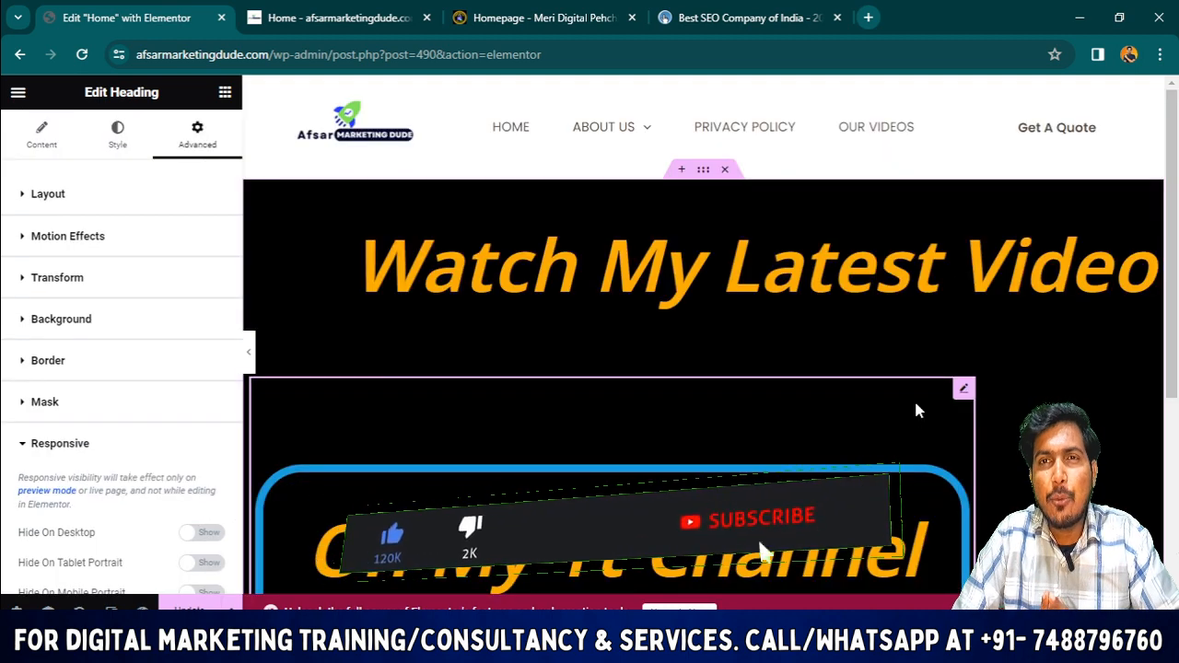